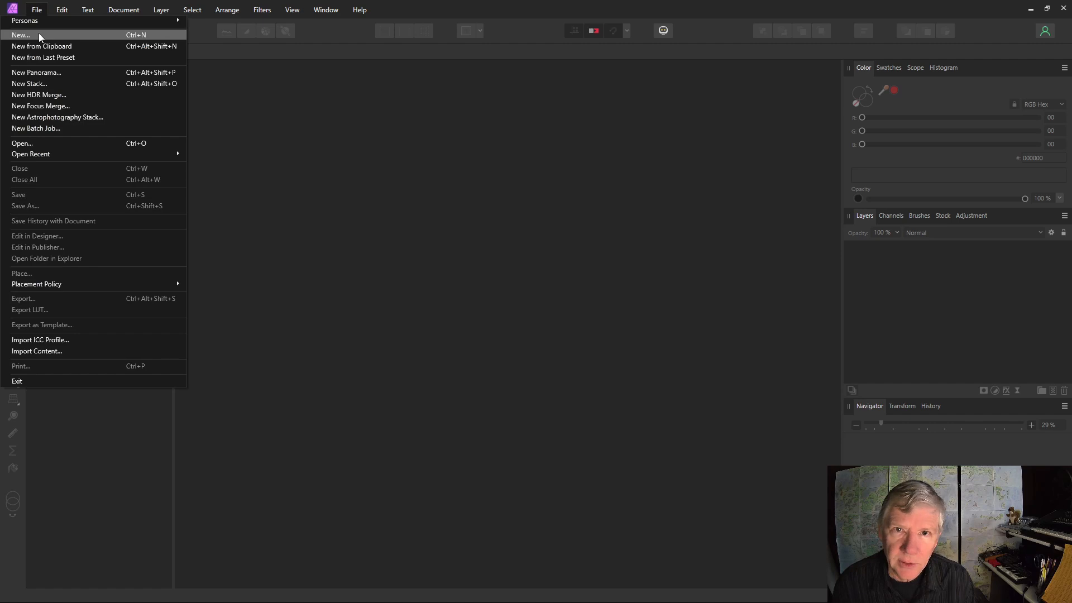
Step: Create a new document 1024 px wide by 1024 px high at 72 DPI
left_click(39, 36)
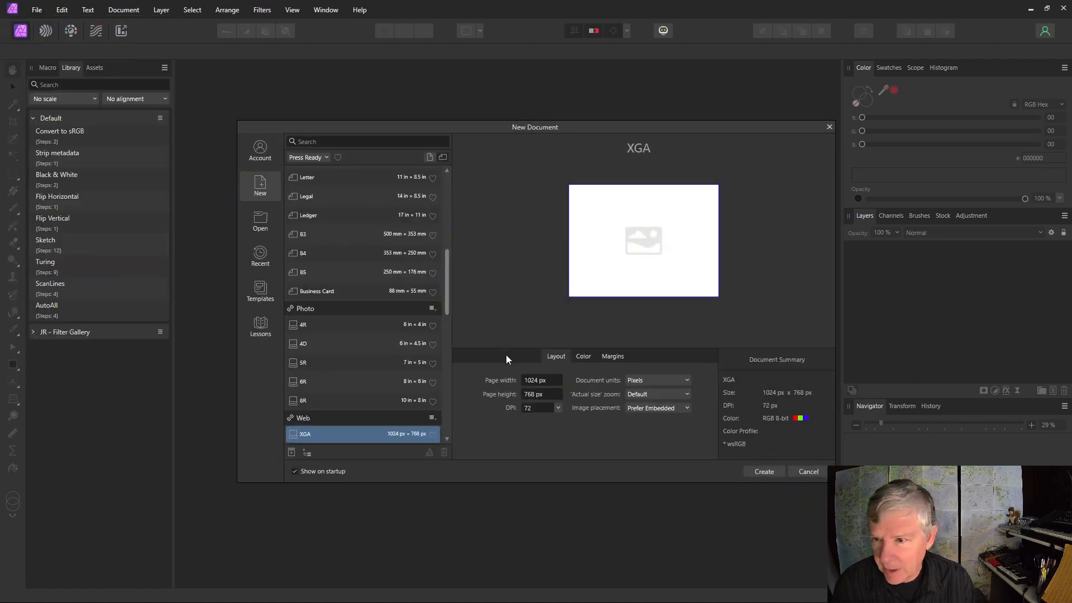
type("1024")
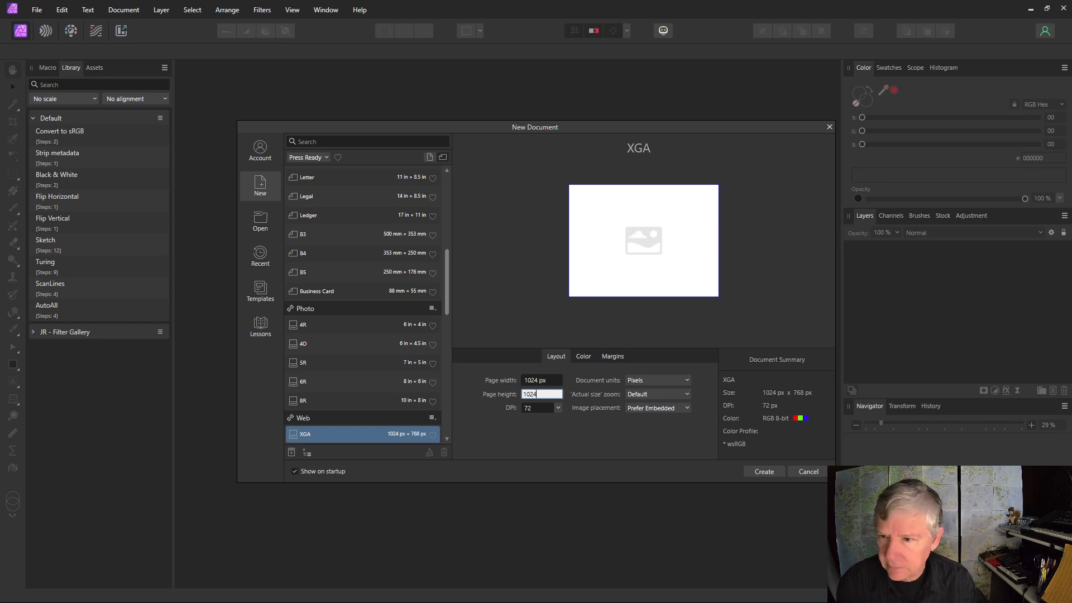
key("Return")
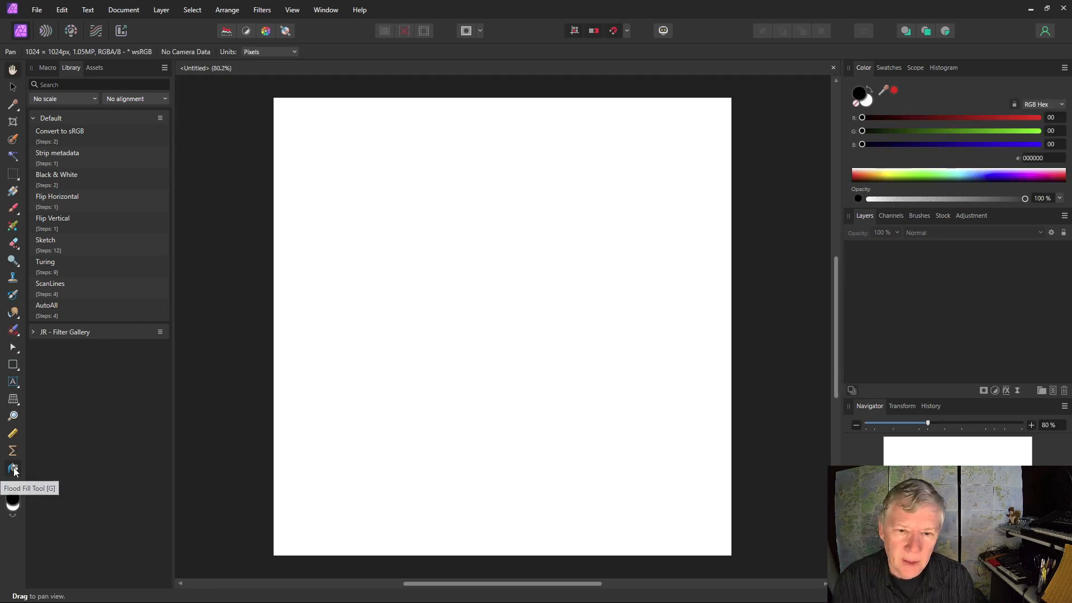
Step: Flood fill the blank canvas with black on a new pixel layer
left_click(13, 468)
left_click(402, 369)
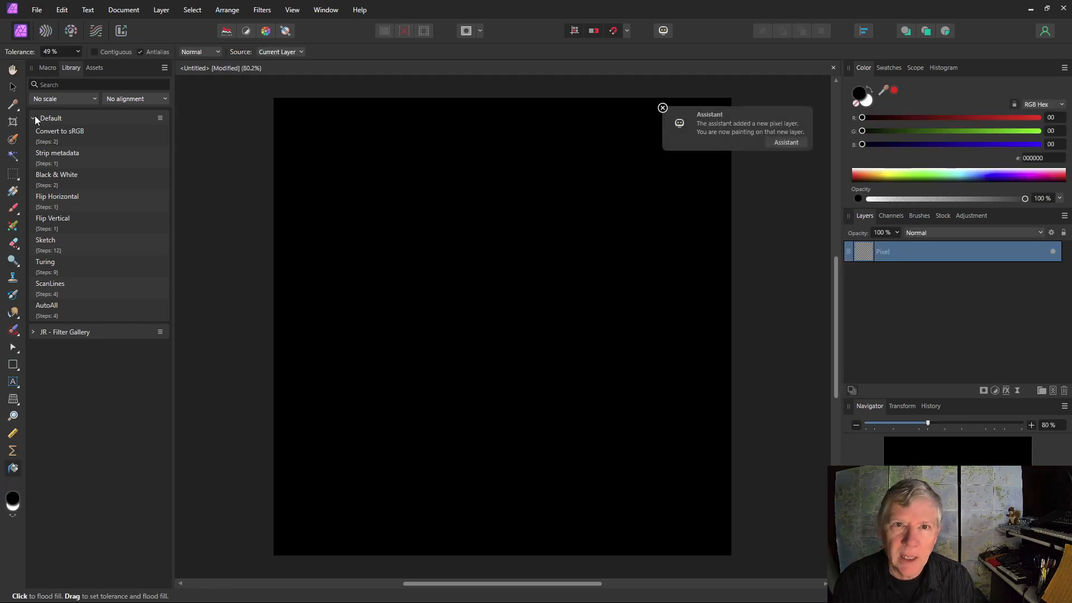
left_click(13, 87)
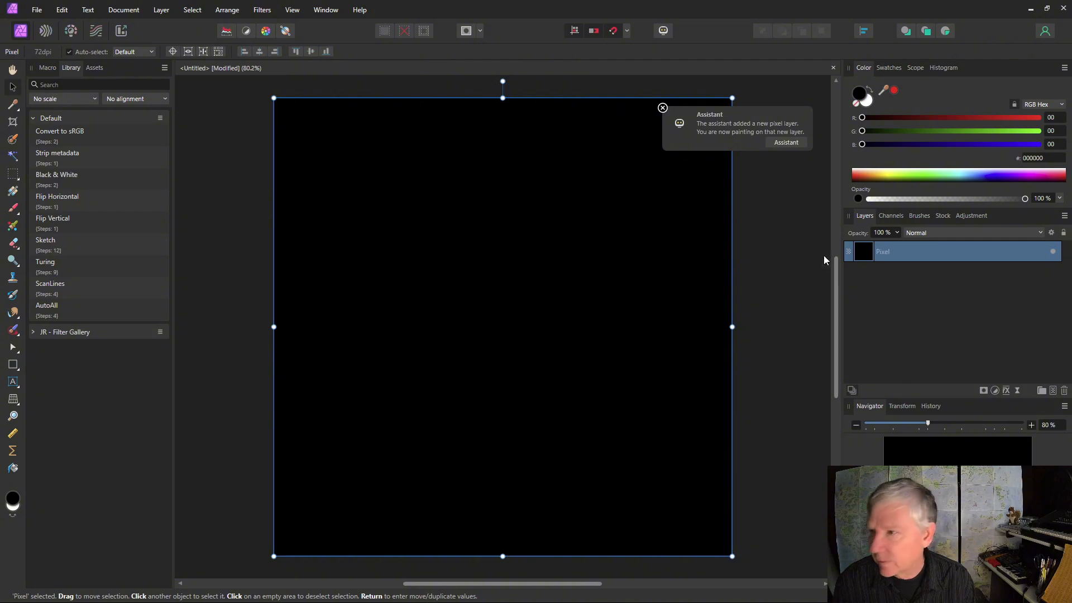
Step: Add a live Procedural Texture filter to the black layer, with one equation row and a real-number custom input a
left_click(1018, 390)
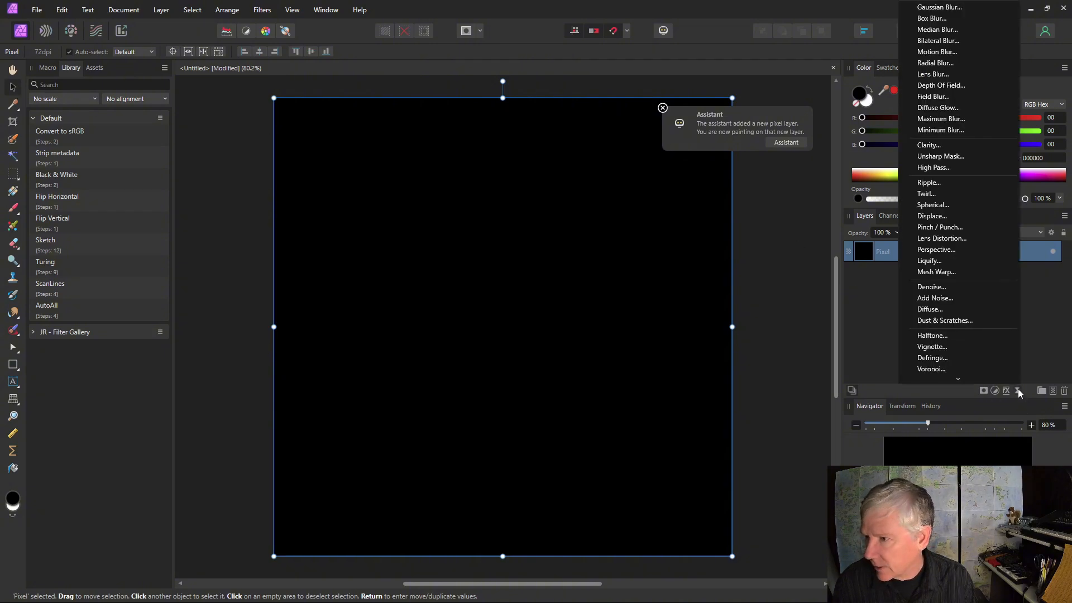
scroll(977, 341, "down", 1)
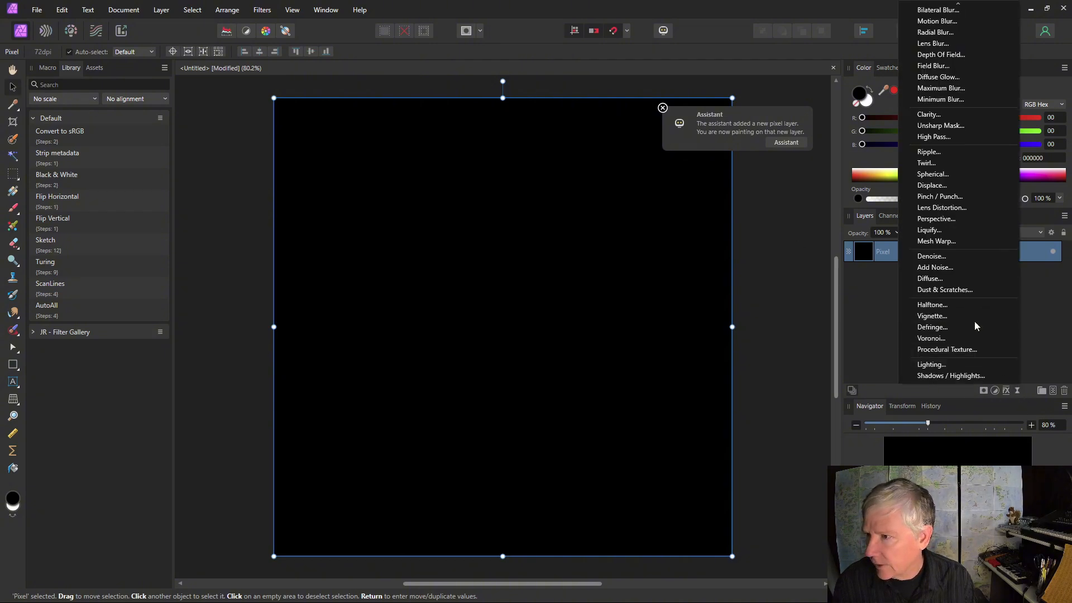
left_click(954, 350)
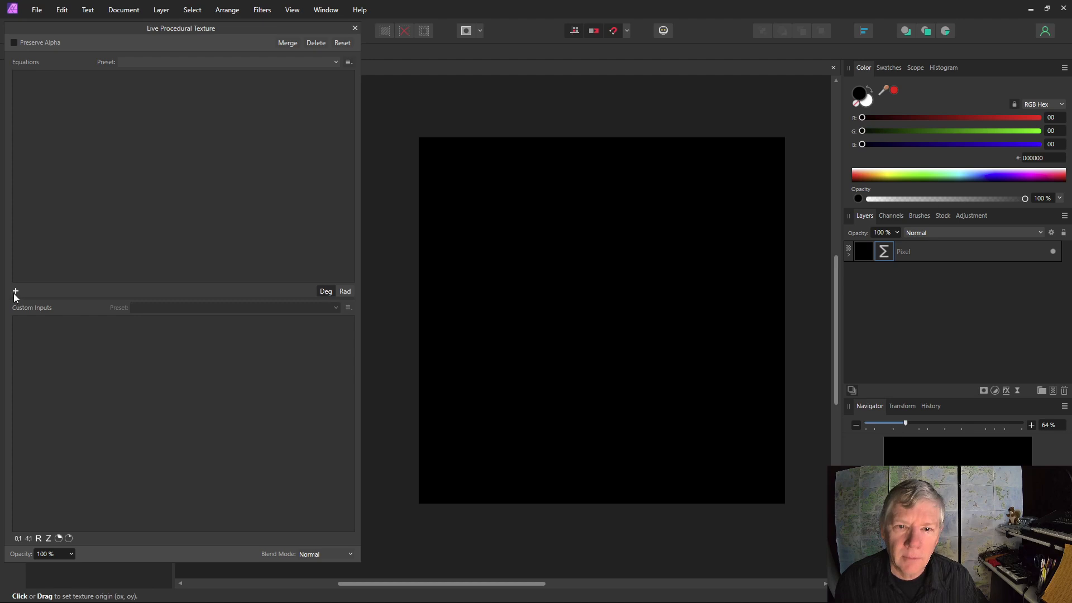
left_click(15, 291)
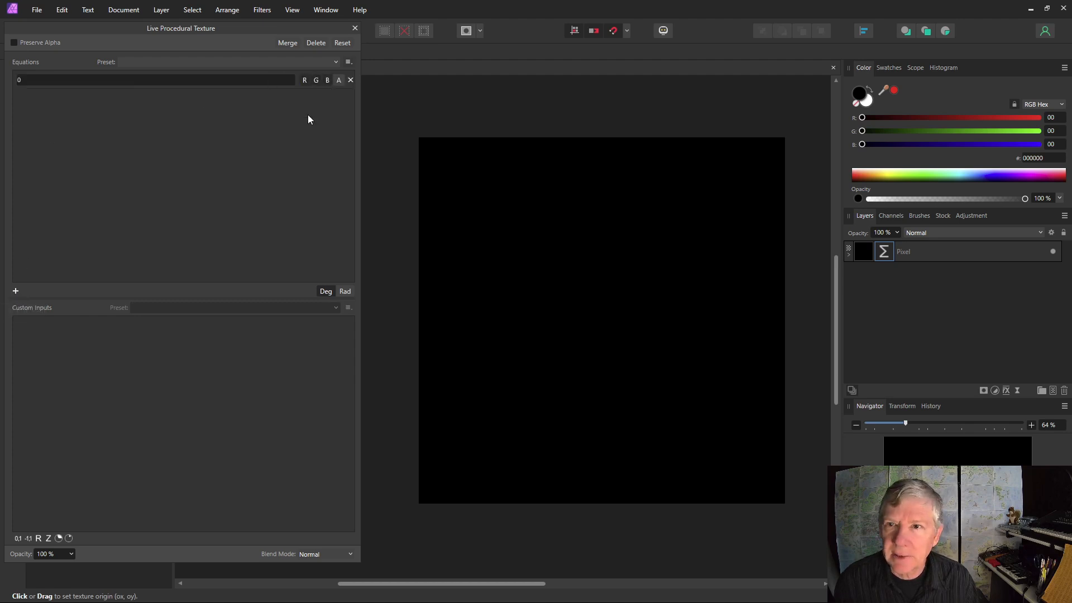
left_click(39, 539)
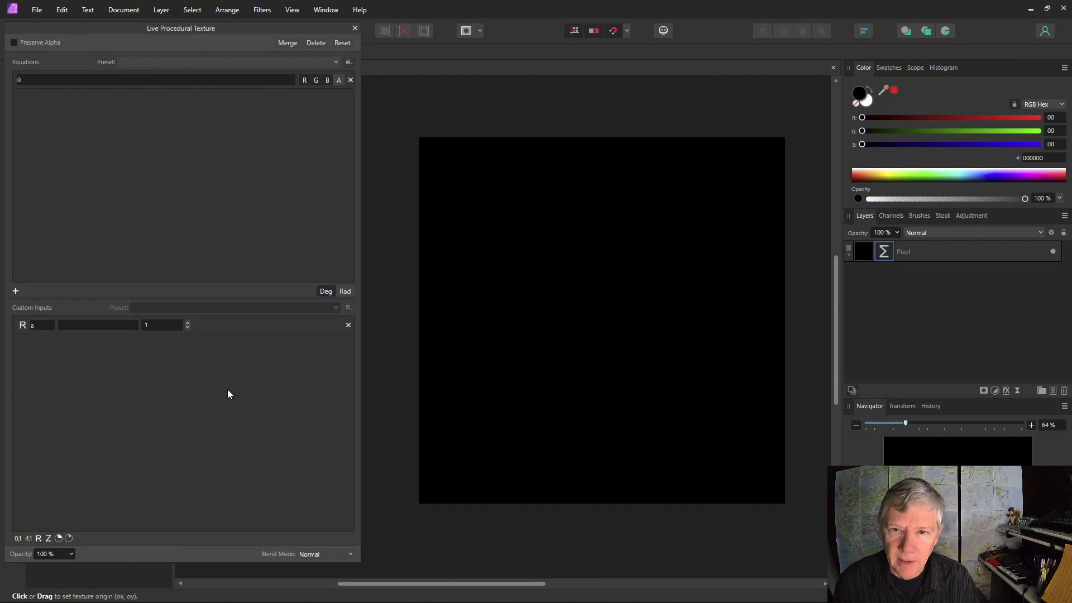
Step: Enter the checkerboard equation "var v=vec2(rx,ry)*a/w; osci(v)" in the procedural texture
left_click(41, 83)
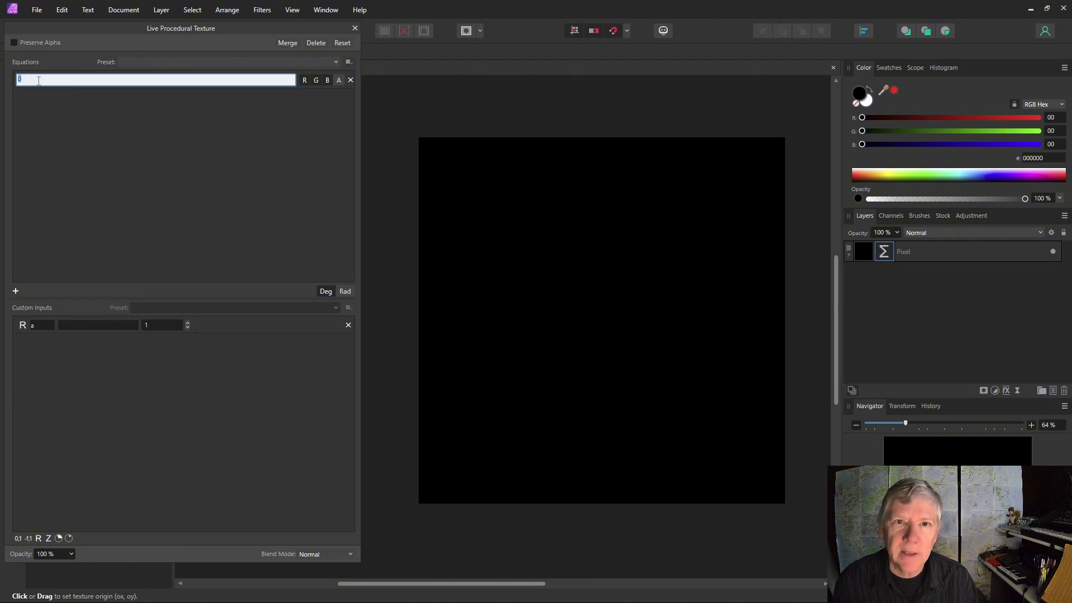
type("v")
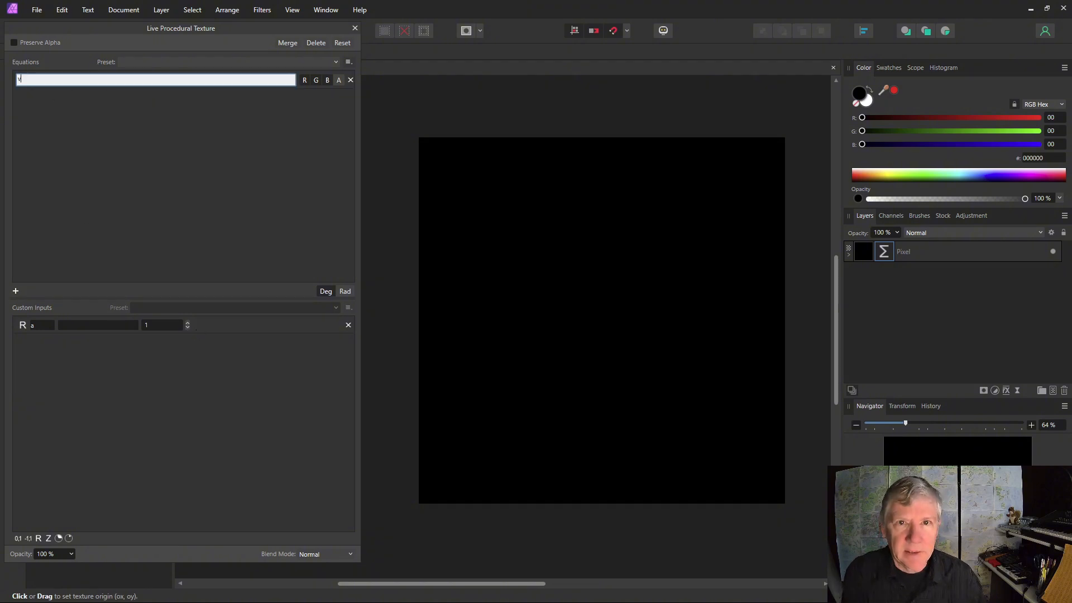
type("ar")
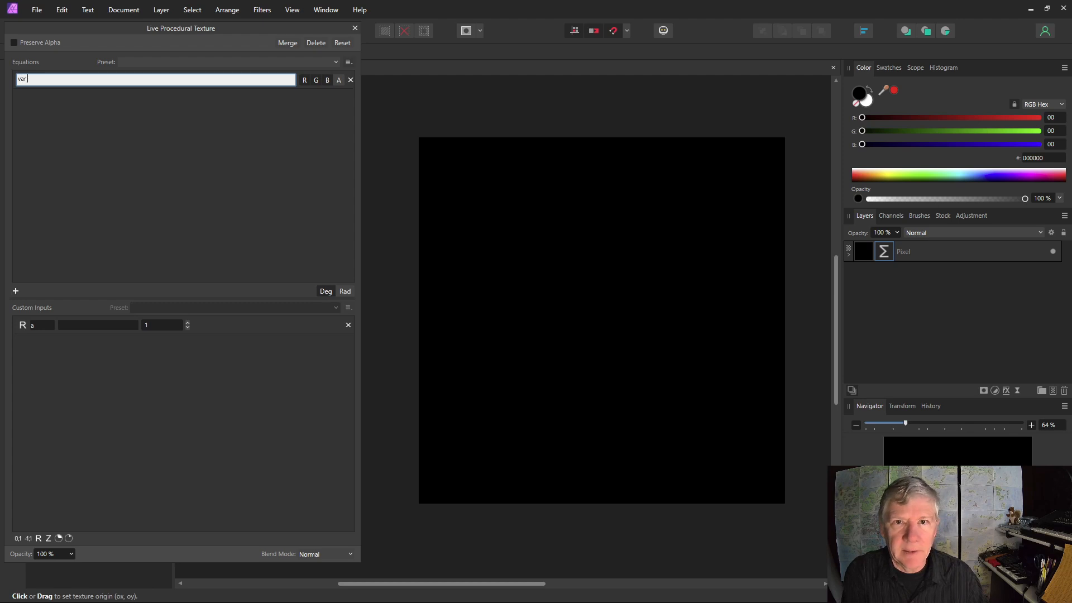
type(" v=vec")
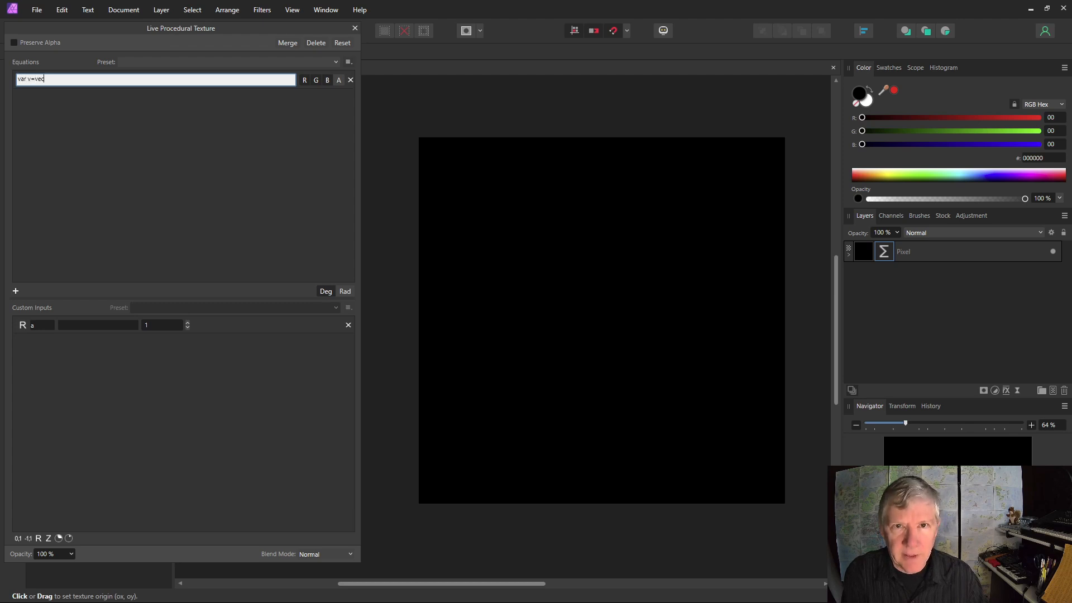
type("2(rx")
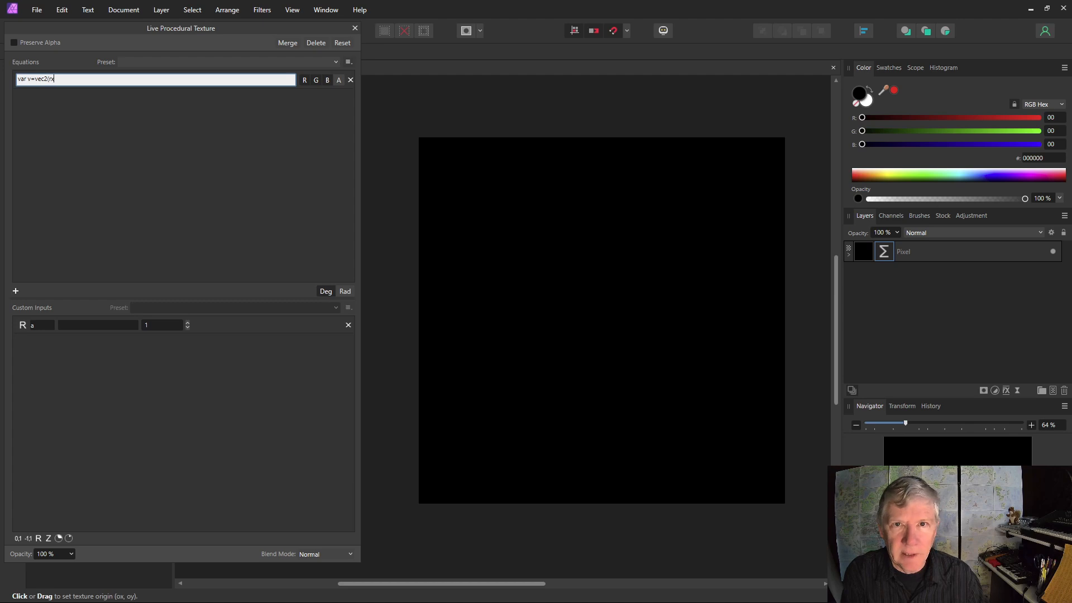
type(",ry)*")
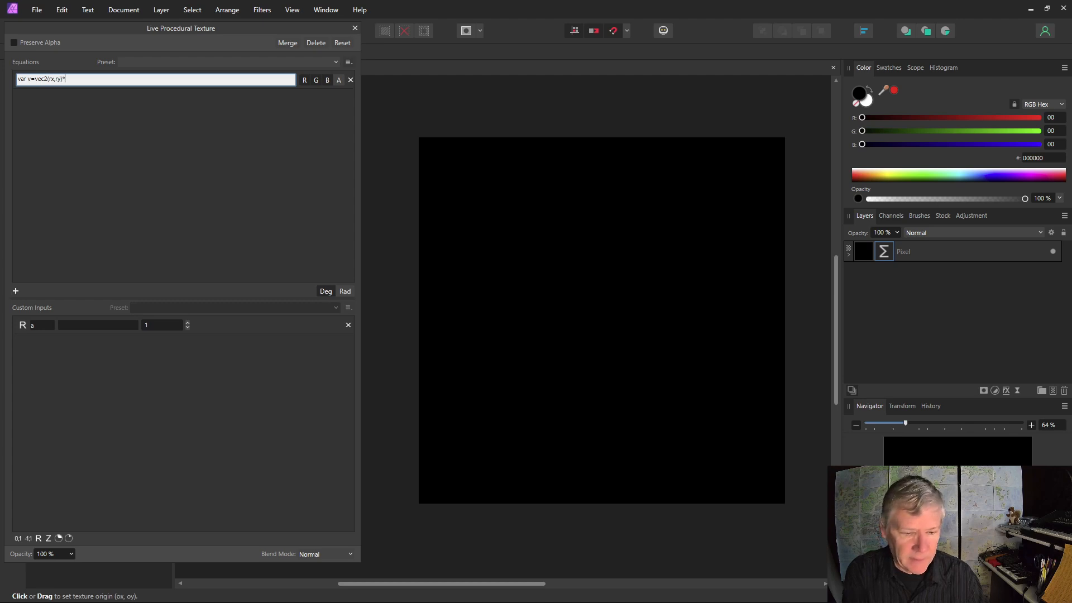
type("a/w")
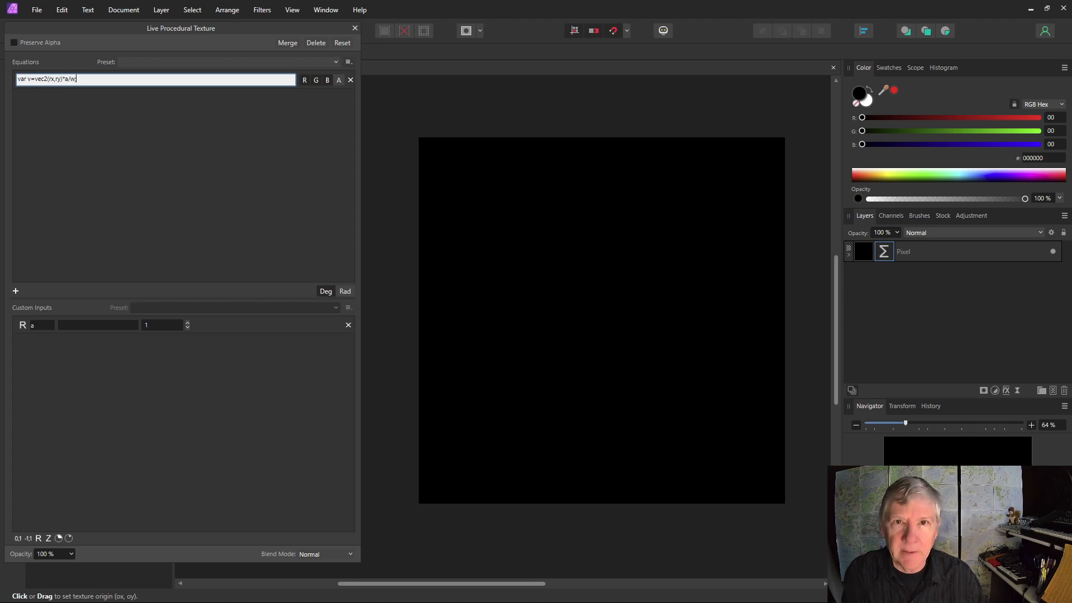
type("; ")
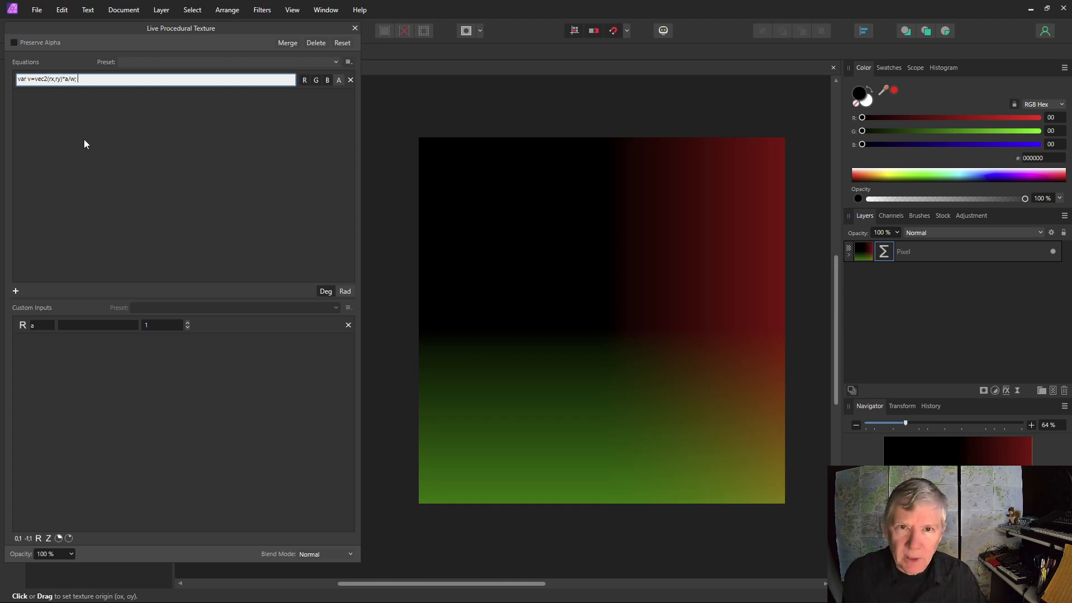
type("csci")
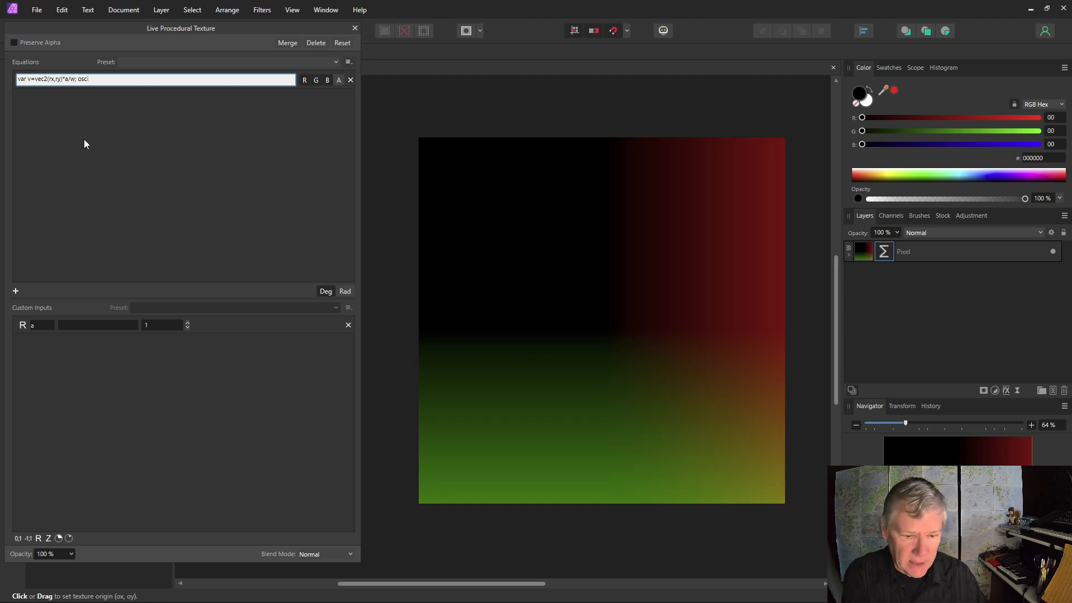
type("(")
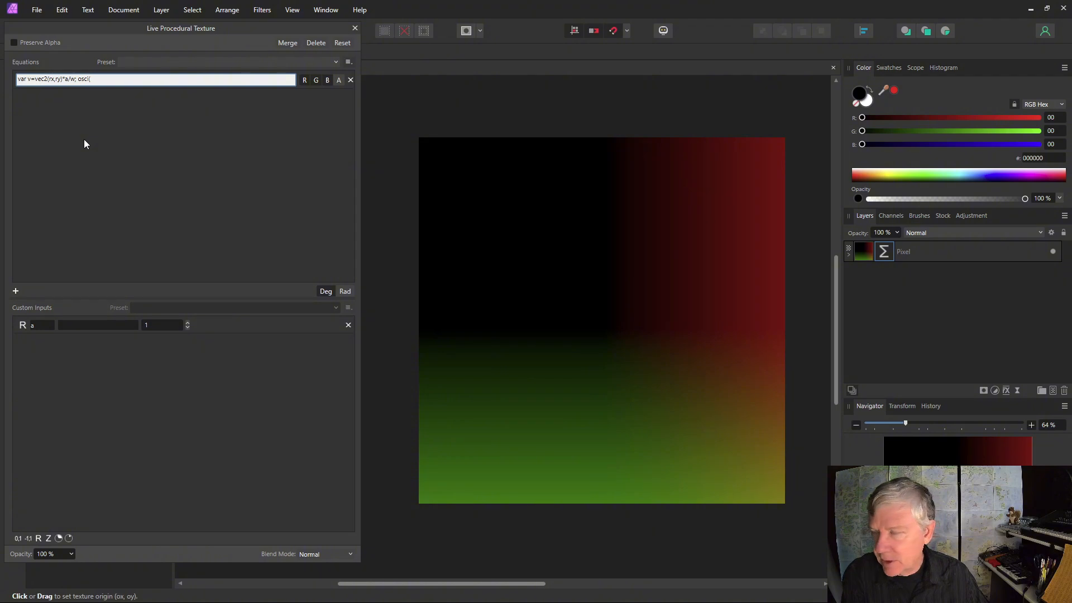
key("BackSpace")
type("l")
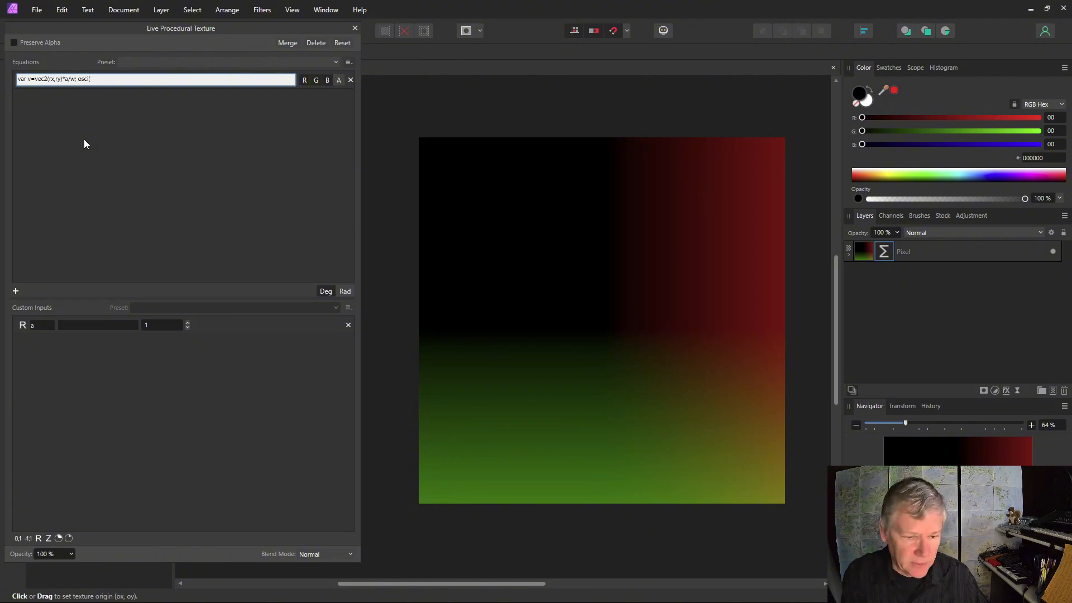
type("v)")
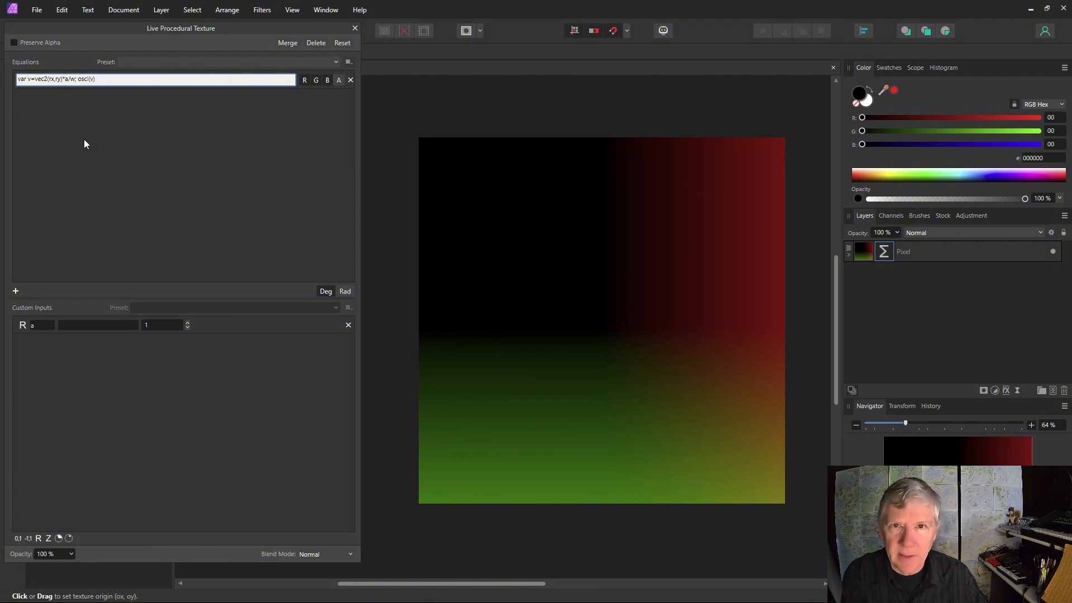
key("Return")
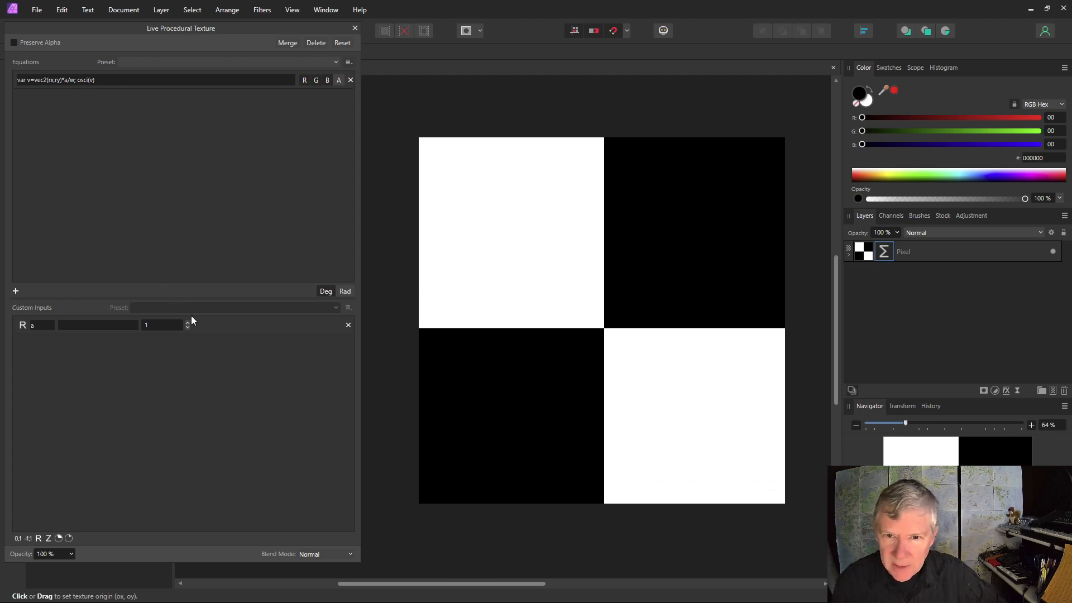
Step: Set custom input a to 5 and reposition the checkerboard's texture origin on the canvas
left_click(188, 322)
left_click(189, 323)
left_click(188, 322)
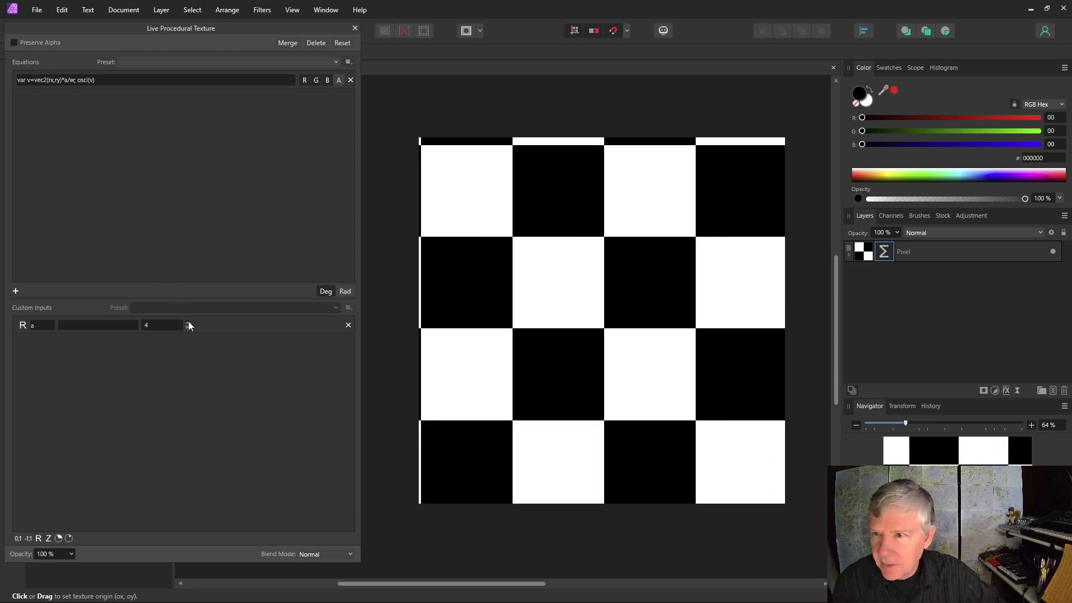
left_click(188, 322)
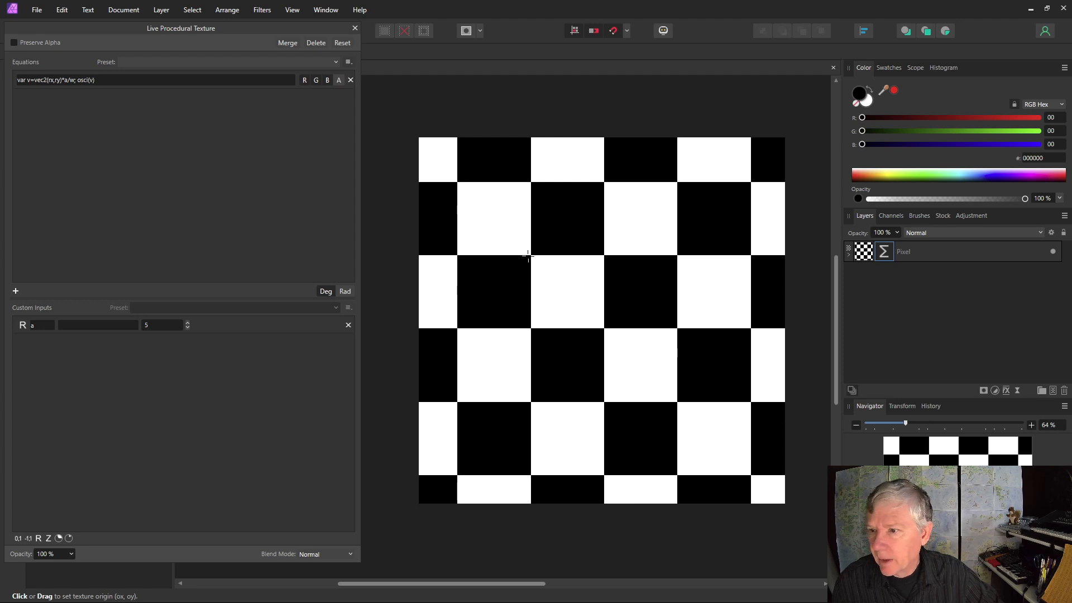
left_click_drag(527, 255, 549, 273)
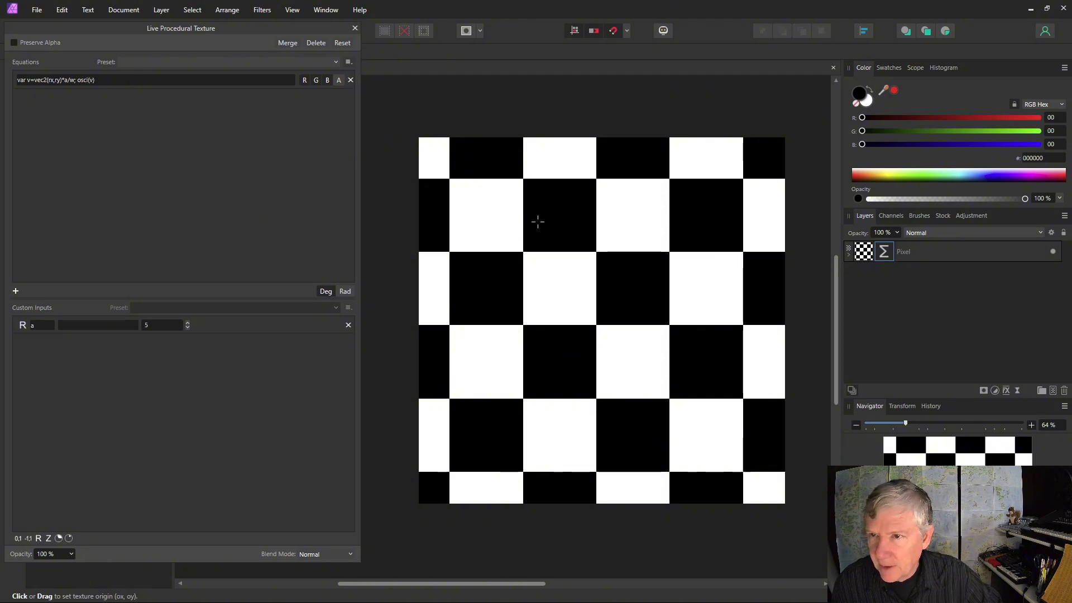
Step: Label custom input a with the description "Scale"
left_click(92, 82)
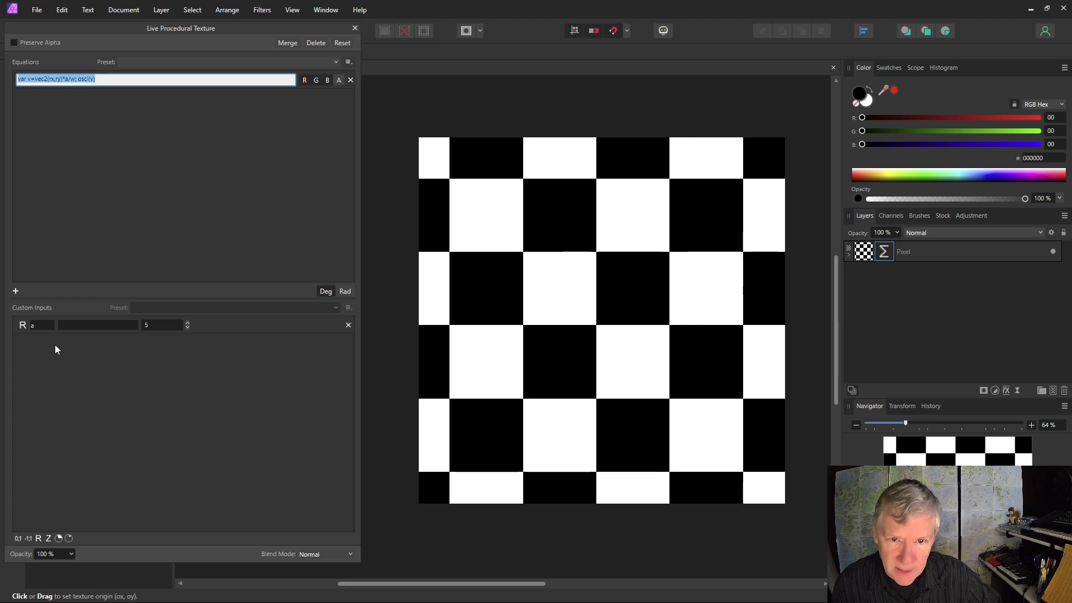
left_click(61, 326)
type("Scale")
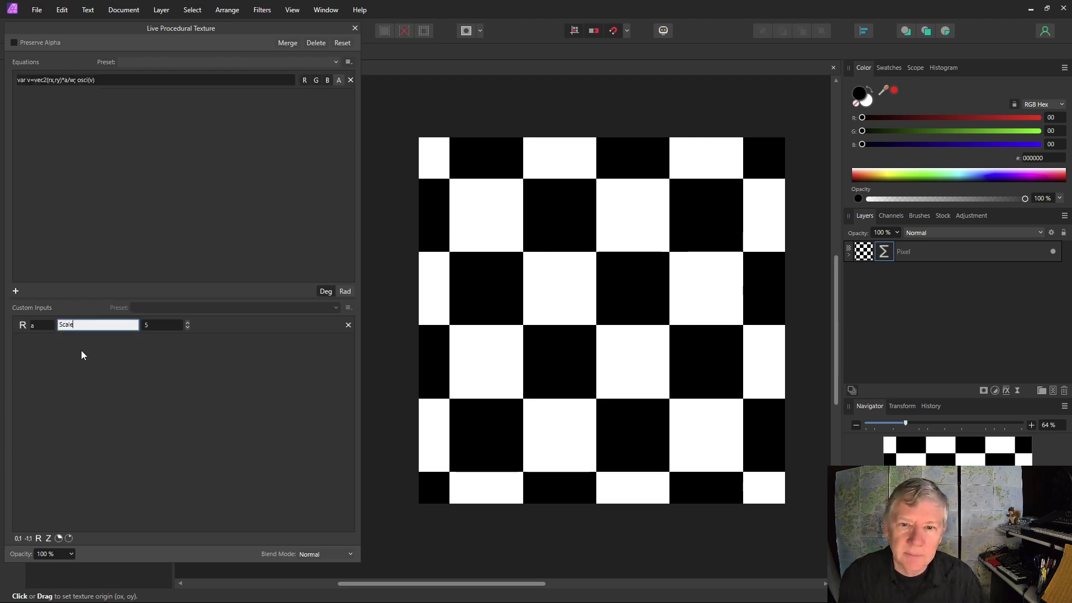
key("Return")
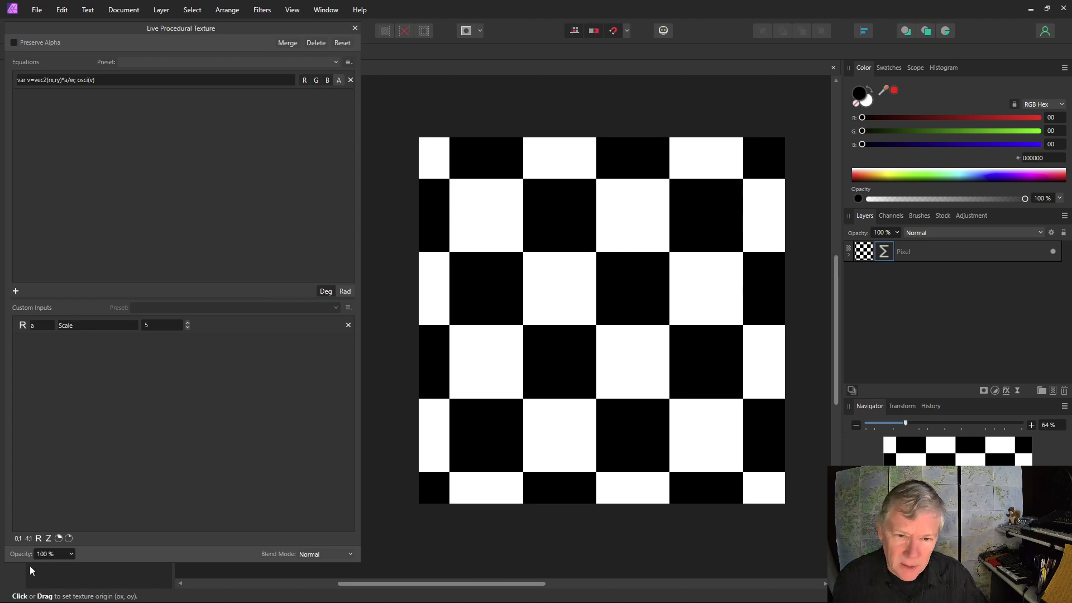
Step: Add a 0 to 1 range custom input named t with the description "Turbulence"
left_click(18, 538)
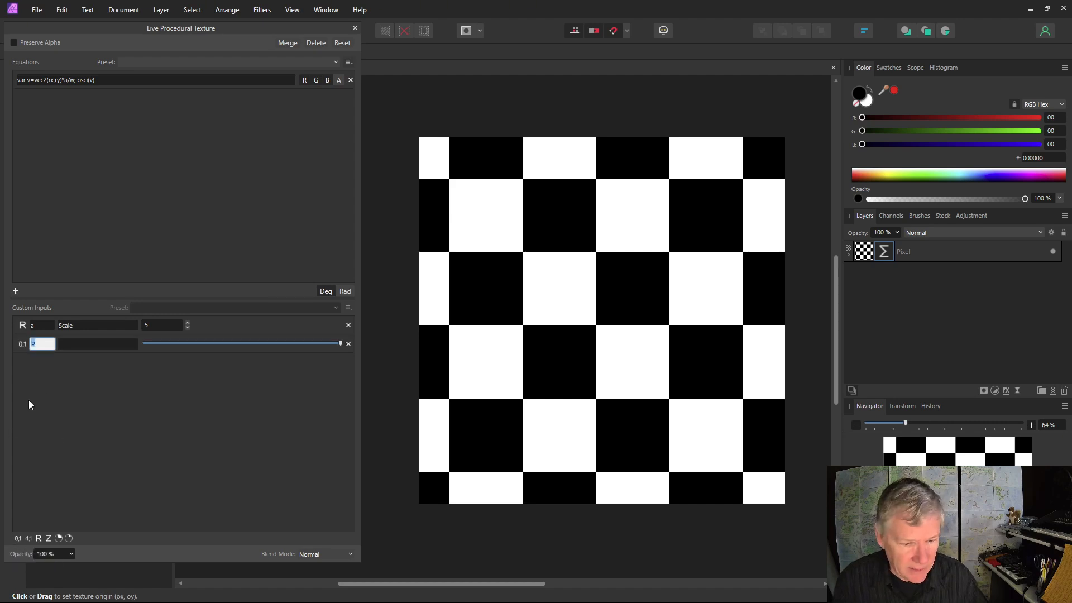
type("t")
key("Return")
left_click(80, 344)
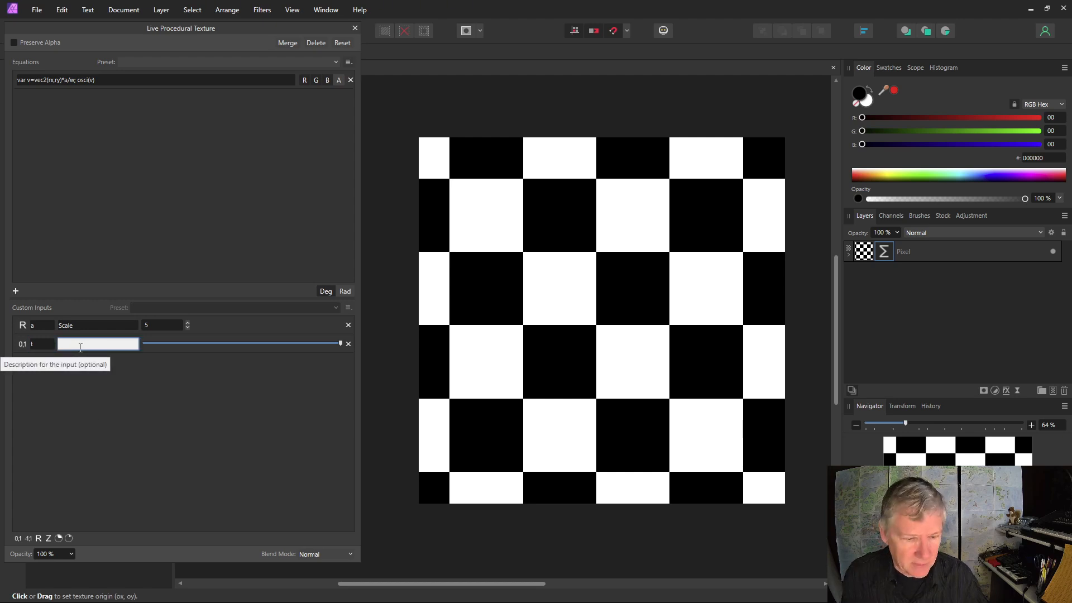
type("Turbulence")
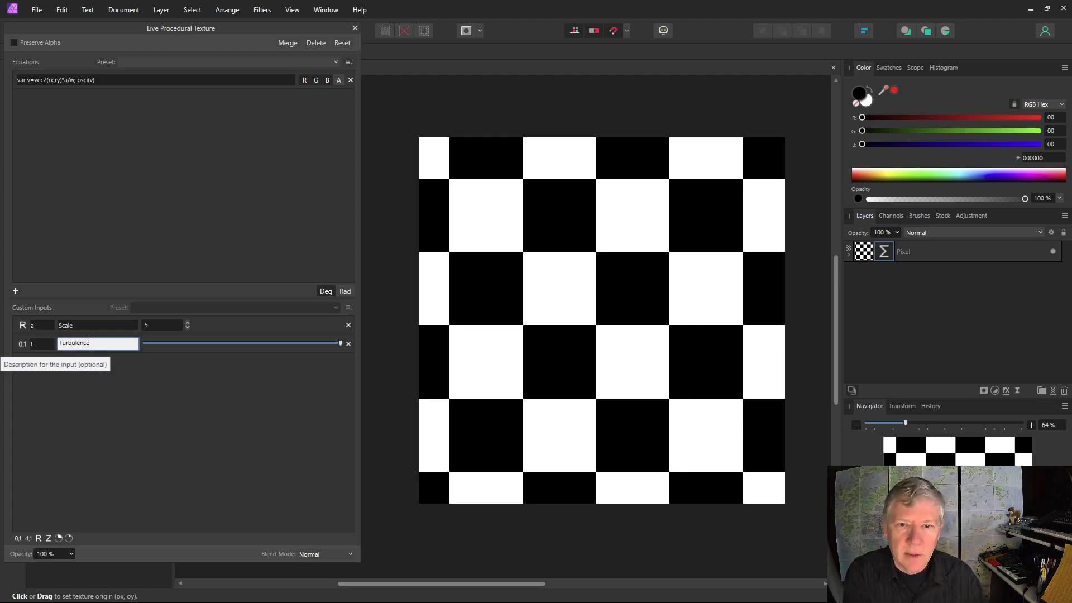
key("Return")
Step: Add turbulence to the checkerboard by changing the equation's final expression to "osci(v+t*dir(v))"
left_click(106, 79)
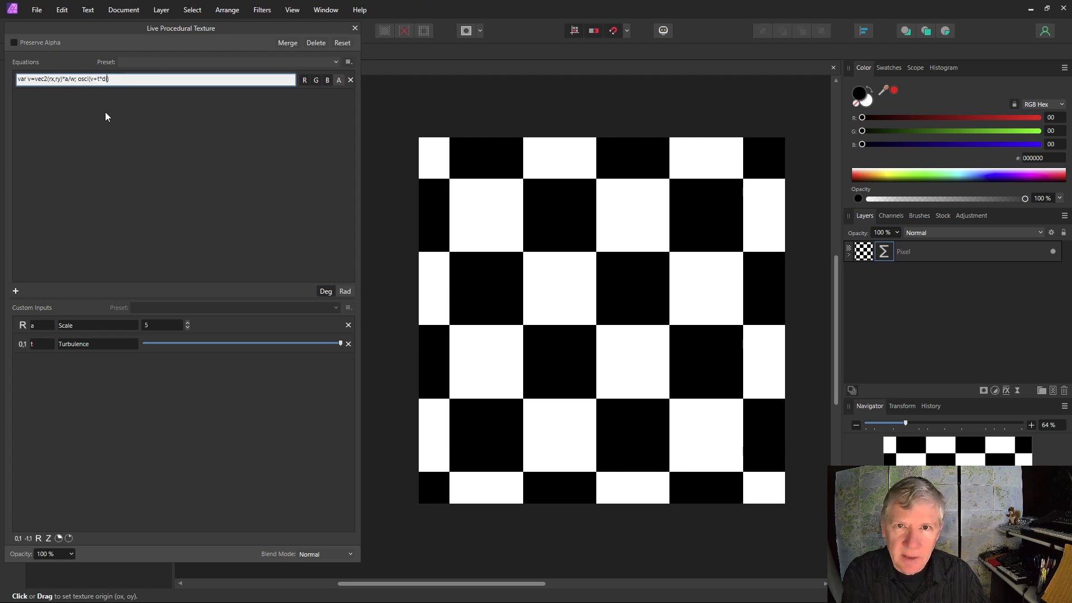
type("(v")
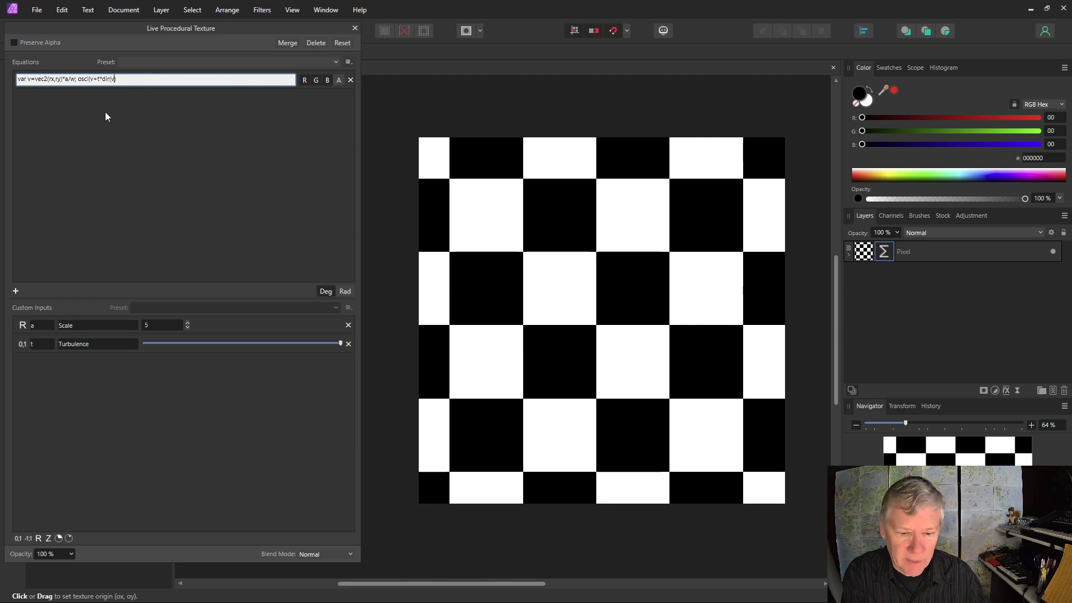
key("Return")
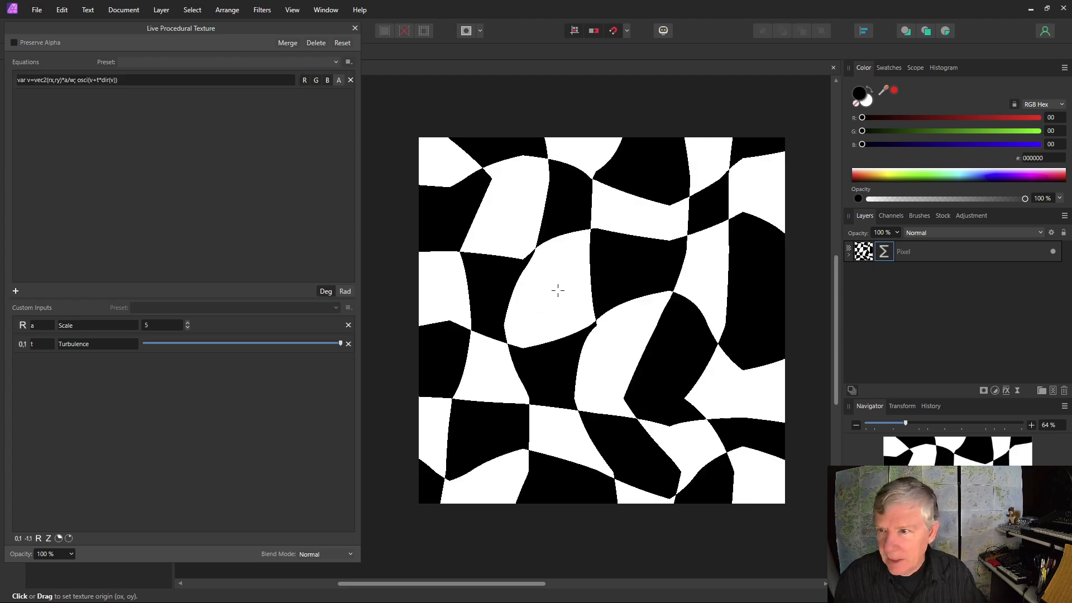
Step: Lower the Turbulence input to slightly below half of its range
mouse_move(341, 345)
left_mouse_down()
mouse_move(139, 347)
mouse_move(267, 352)
mouse_move(223, 353)
mouse_move(233, 353)
left_mouse_up()
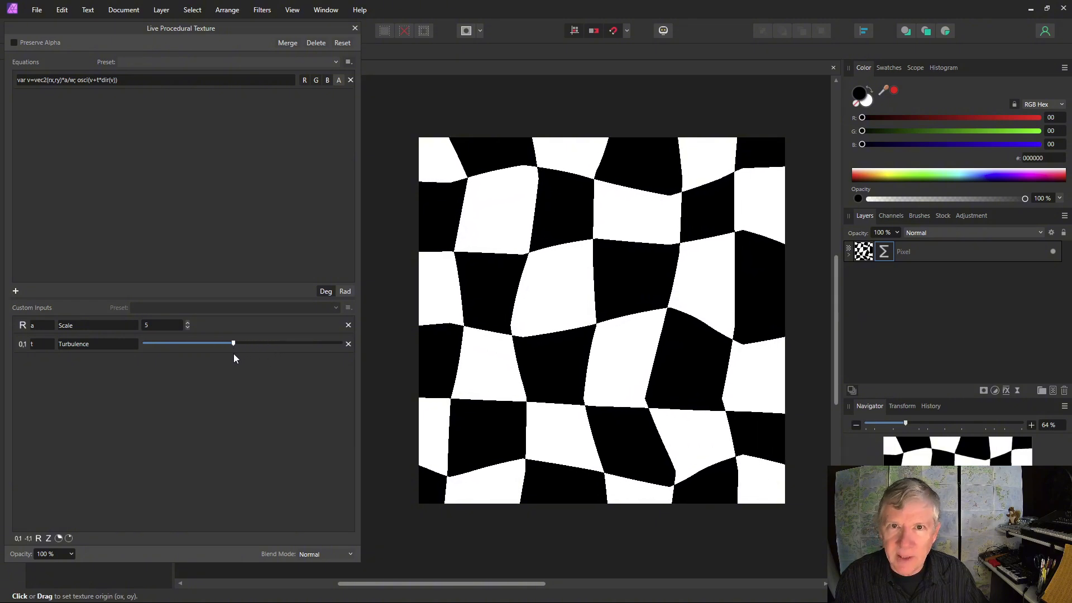
left_click(117, 81)
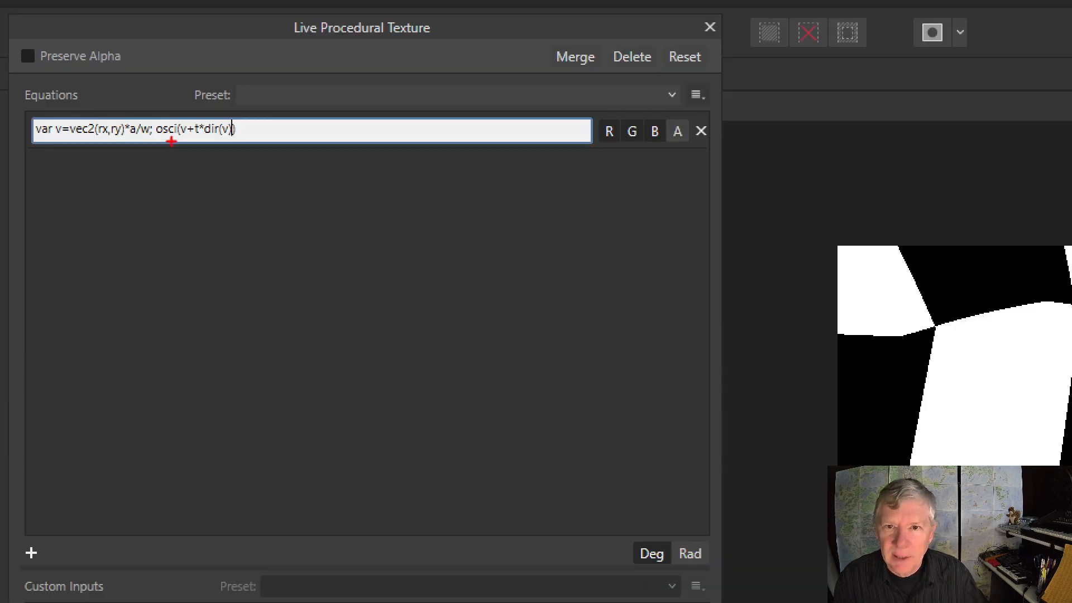
left_click_drag(158, 137, 253, 135)
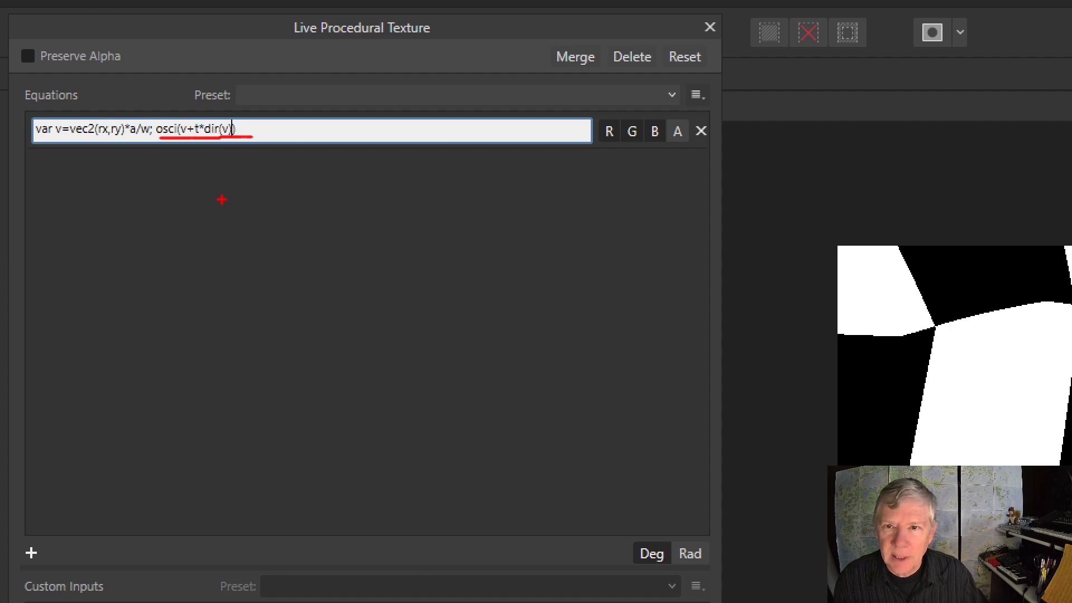
key("Escape")
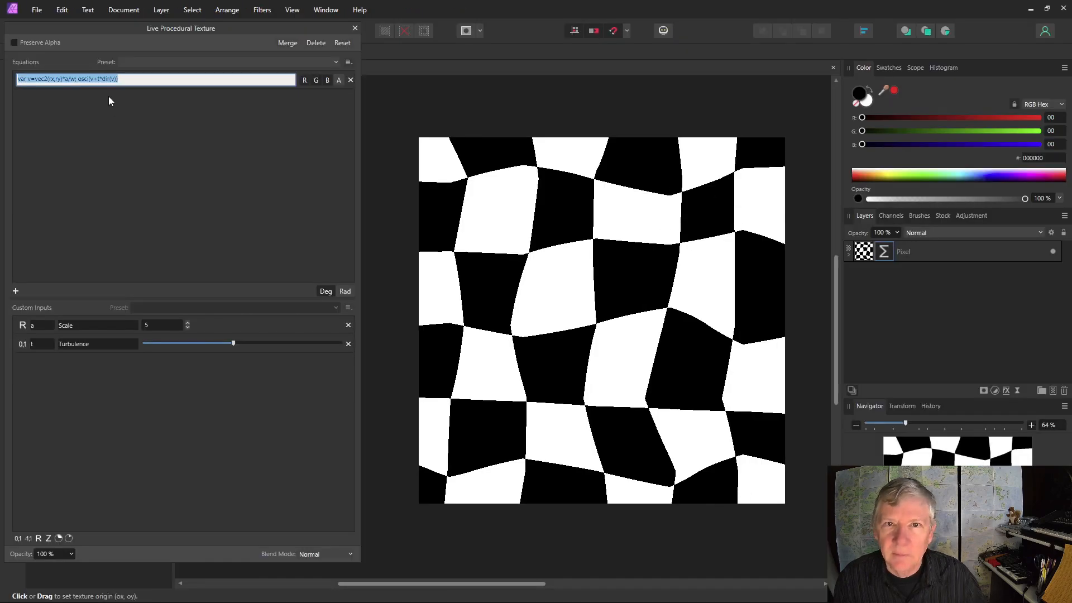
left_click(111, 82)
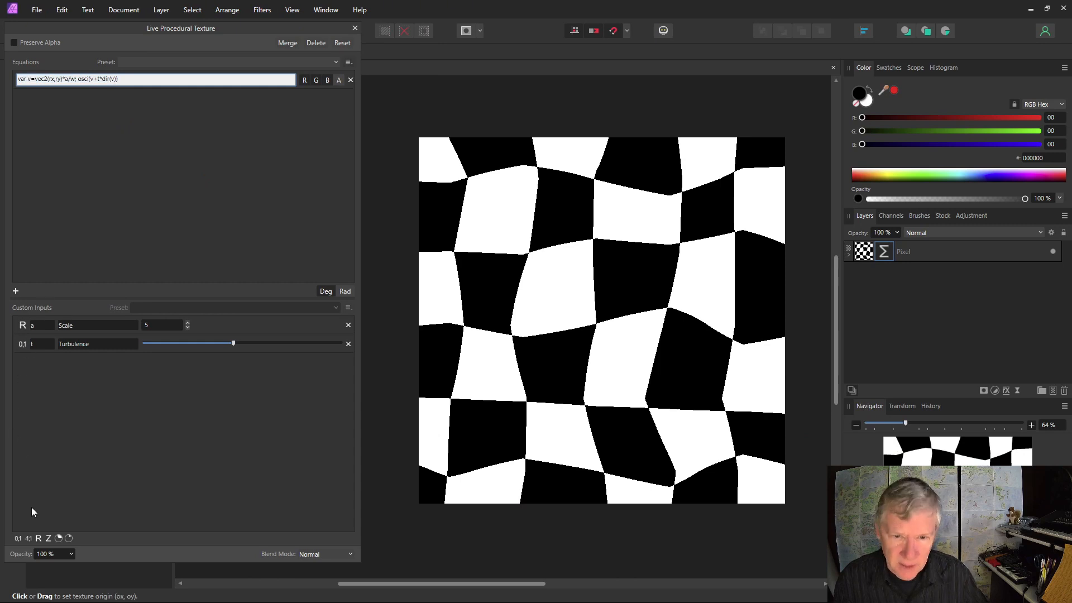
Step: Add a real-number custom input b with the description "Turb Freq" and the value 2
left_click(39, 538)
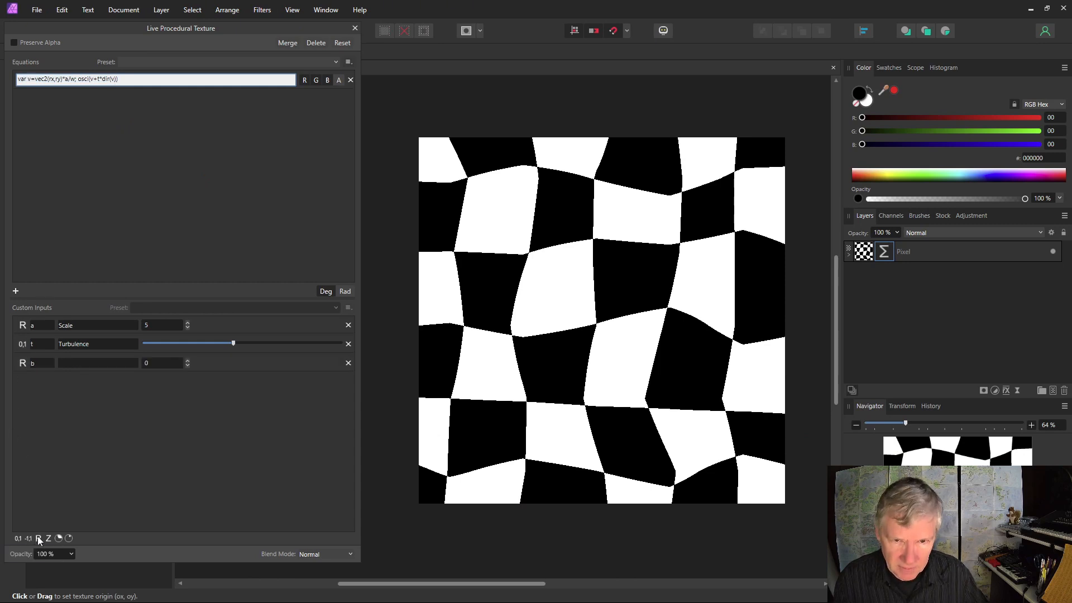
left_click(69, 364)
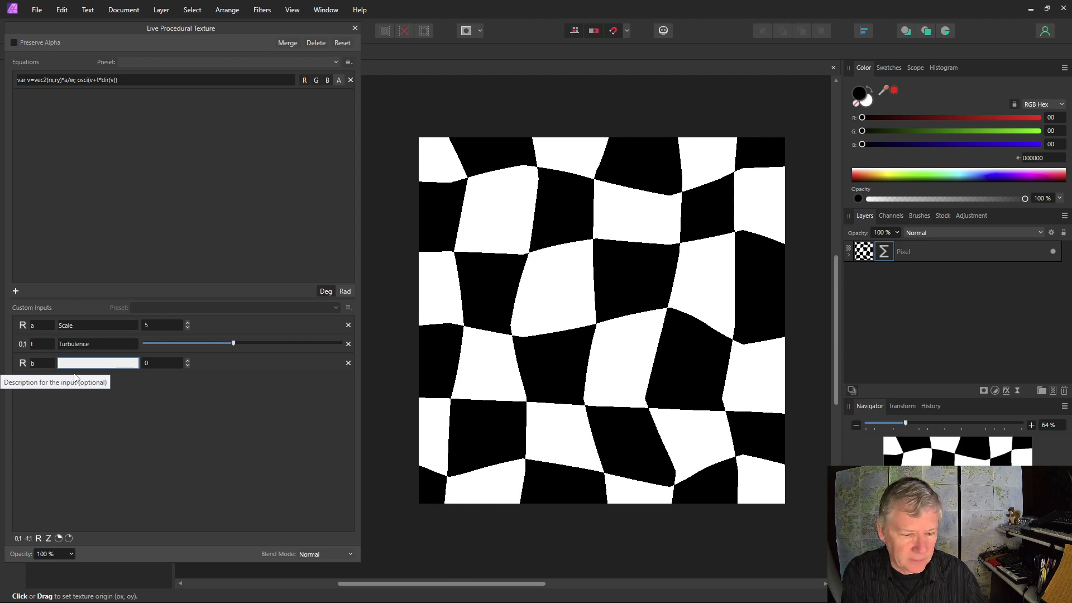
type("Turb Freq")
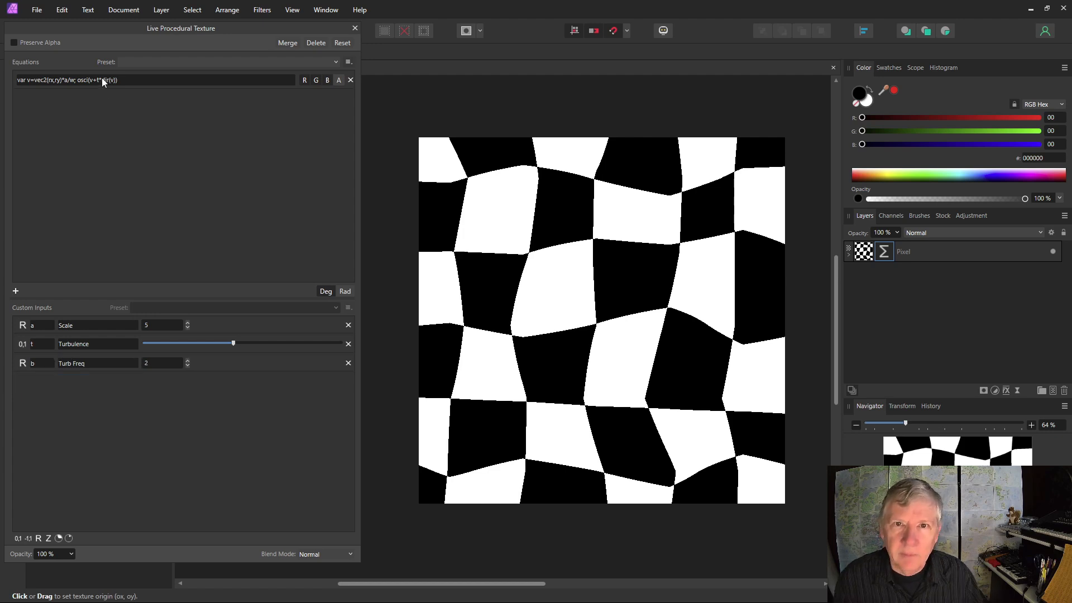
Step: Scale the noise frequency by input b by changing the equation's final expression to "osci(v+t*dir(b*v))"
left_click(107, 82)
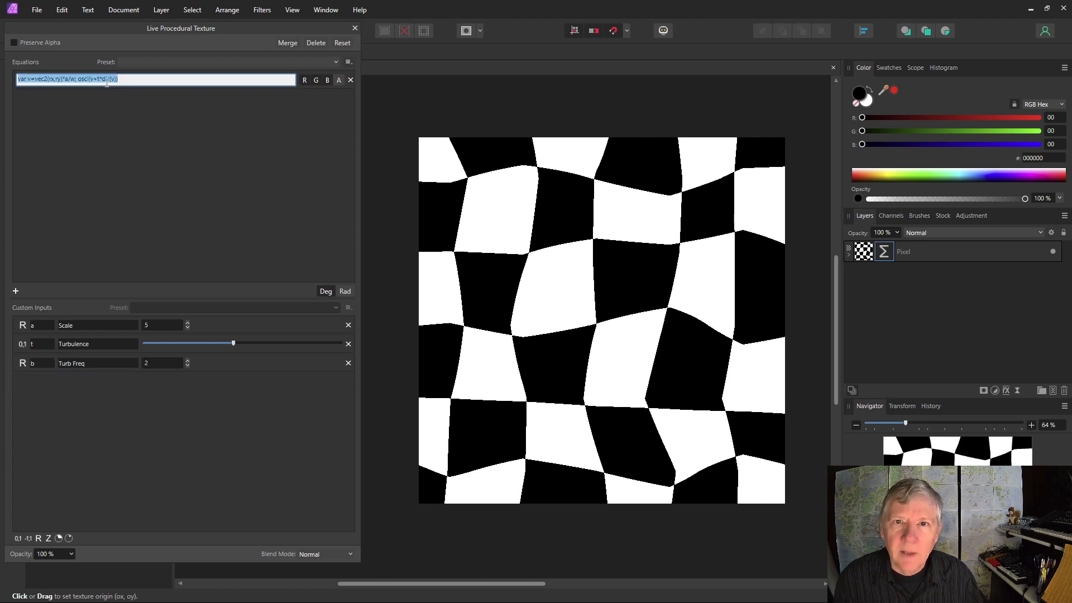
left_click(112, 82)
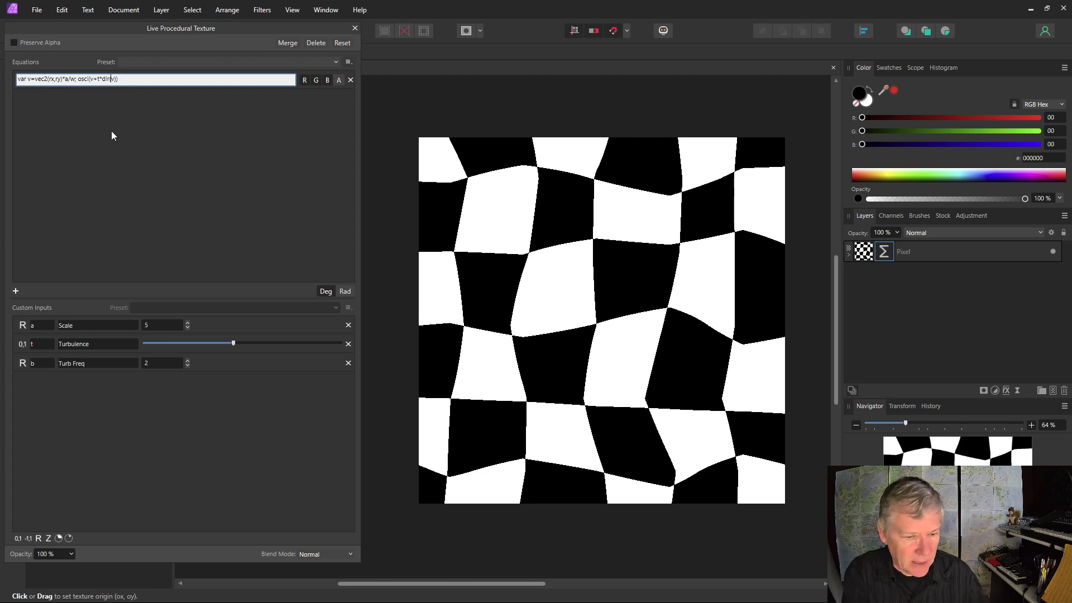
type("b*")
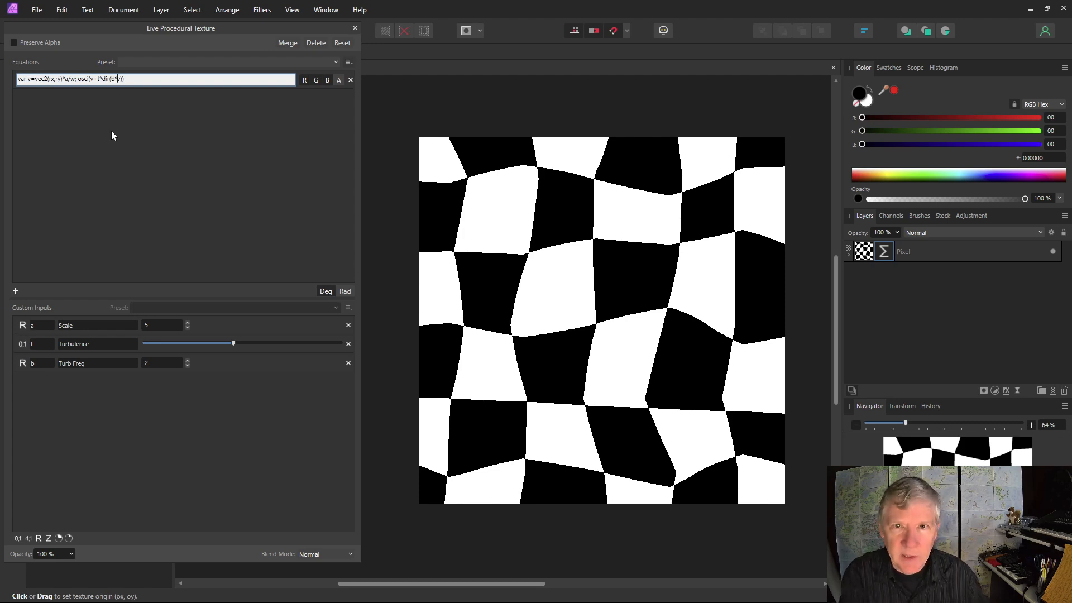
key("Return")
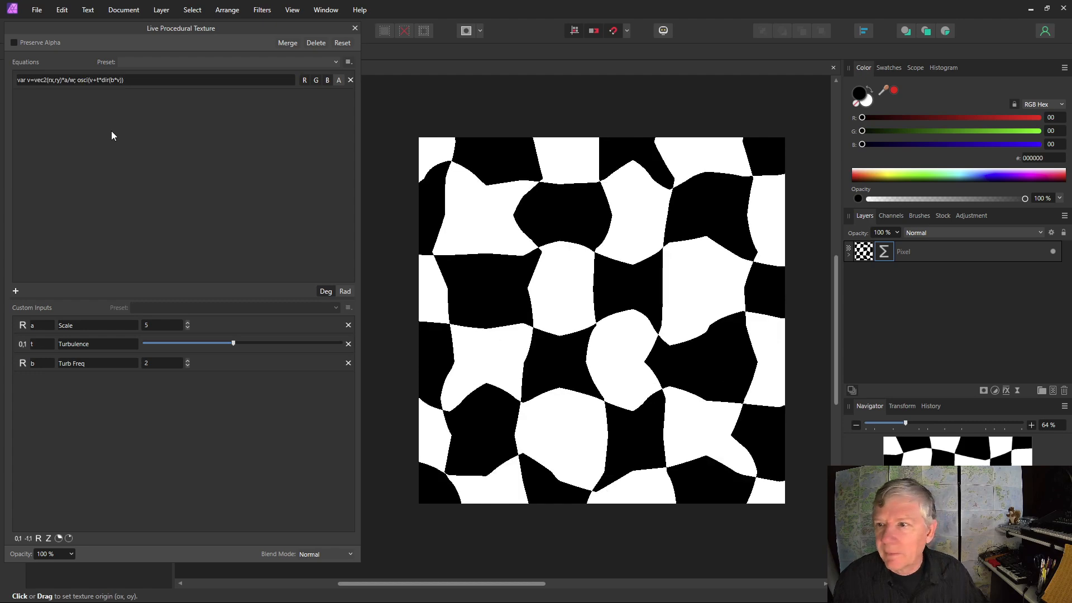
Step: Raise Turb Freq to 6 and lower Turbulence to about 15 percent of its range
left_click(187, 360)
left_click(187, 360)
left_click(187, 360)
left_click(187, 360)
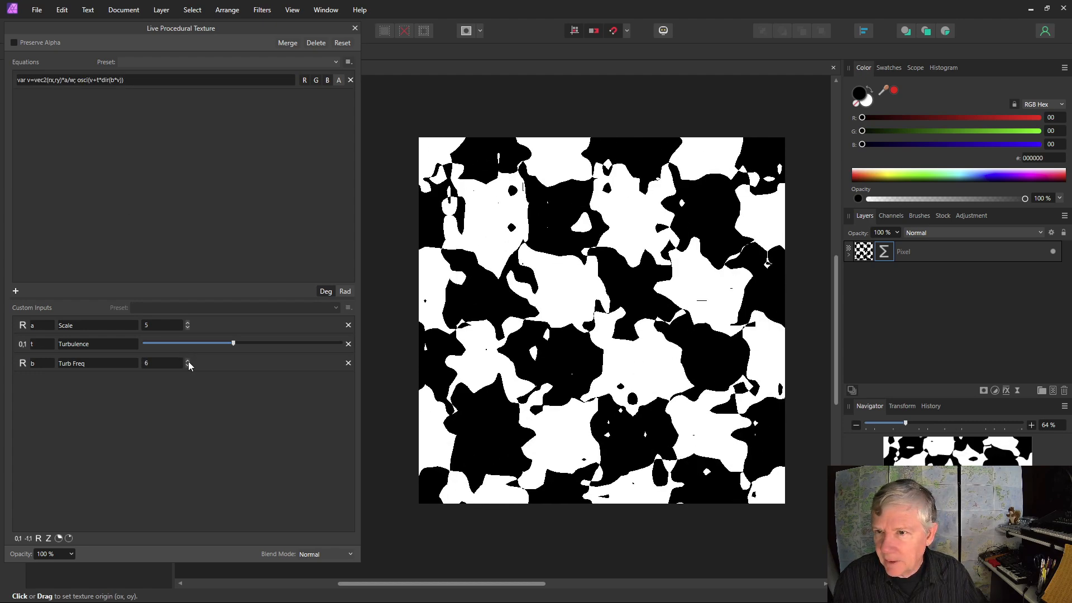
mouse_move(234, 343)
left_mouse_down()
mouse_move(132, 342)
mouse_move(173, 343)
left_mouse_up()
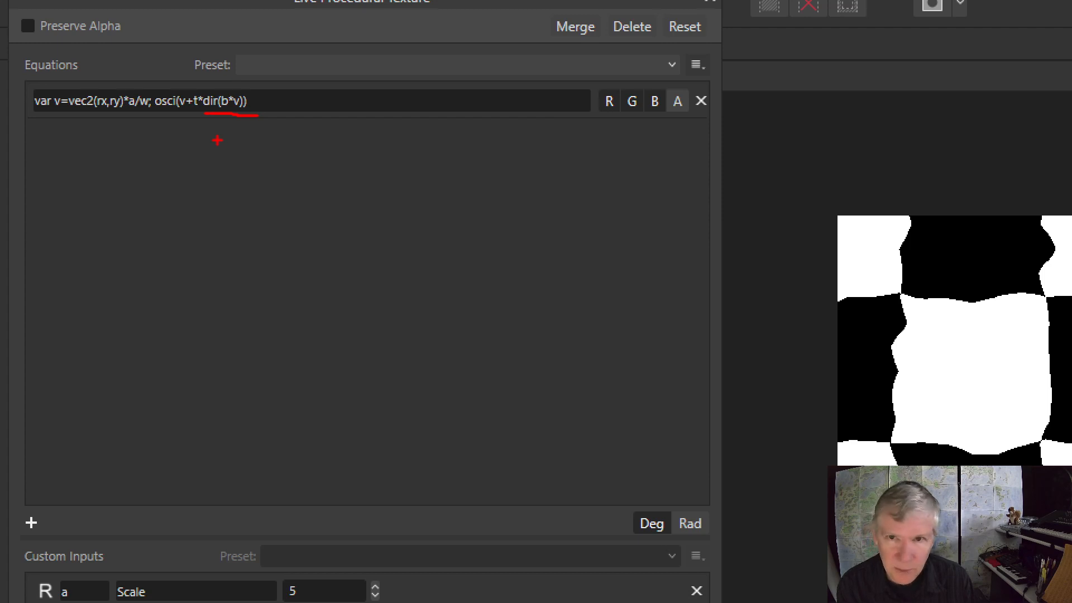
Step: Isolate the noise function by reducing the equation's final expression to "dir(v)"
left_click_drag(155, 100, 204, 100)
key("BackSpace")
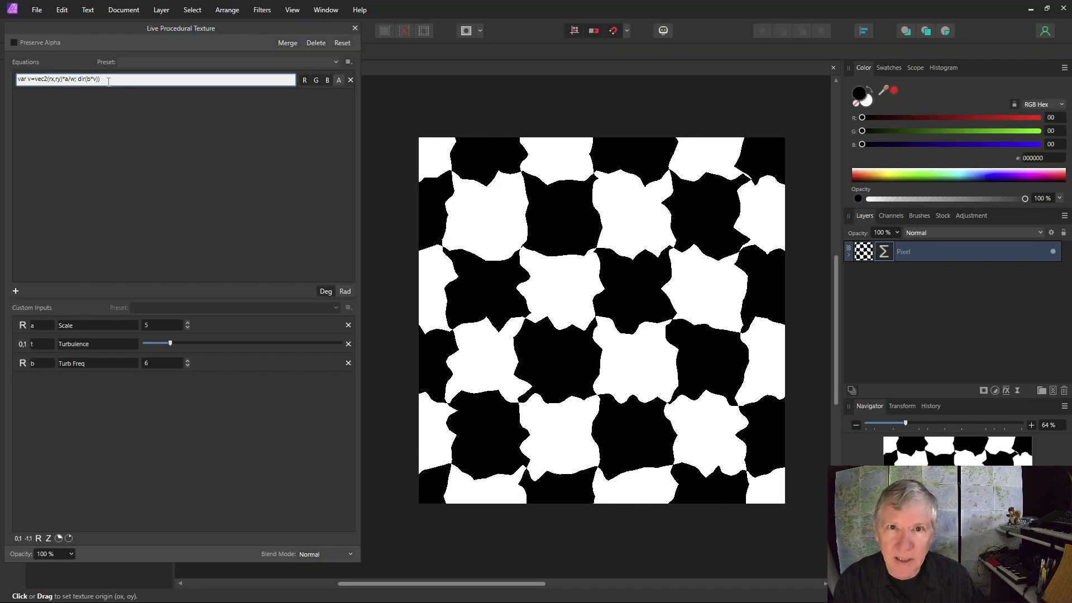
left_click(92, 78)
key("BackSpace")
key("BackSpace")
left_click(112, 80)
key("BackSpace")
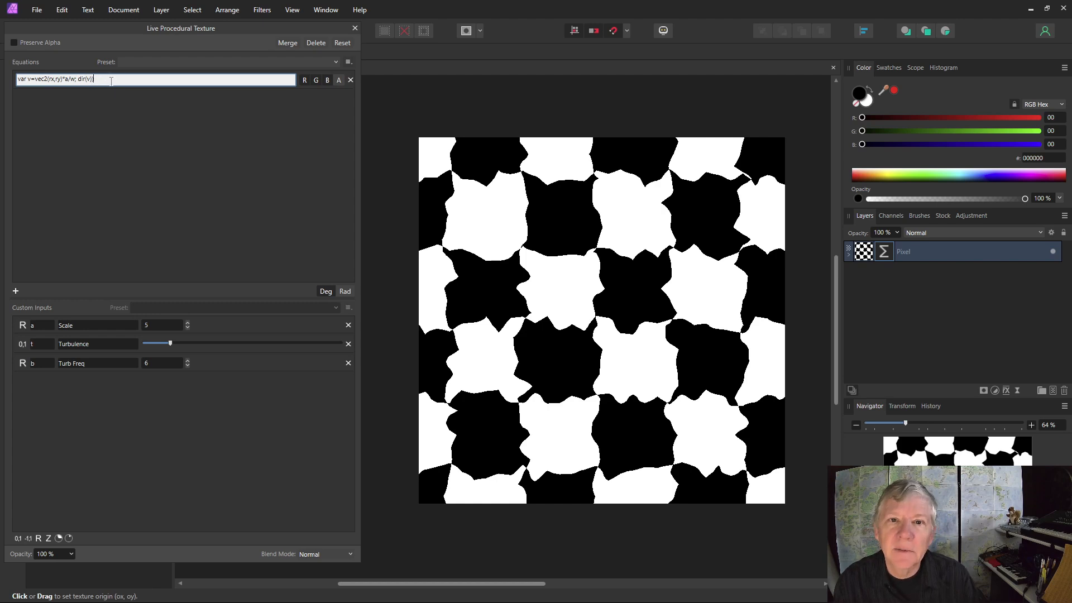
key("Return")
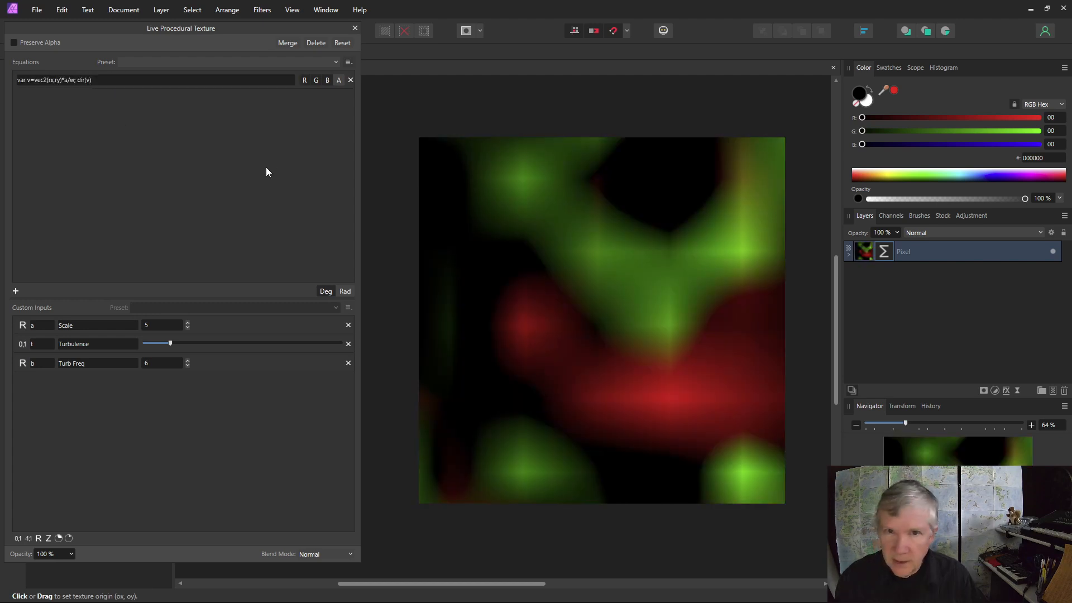
Step: Toggle the equation's green channel off and back on, and change the final expression to "diri(v)"
left_click(316, 81)
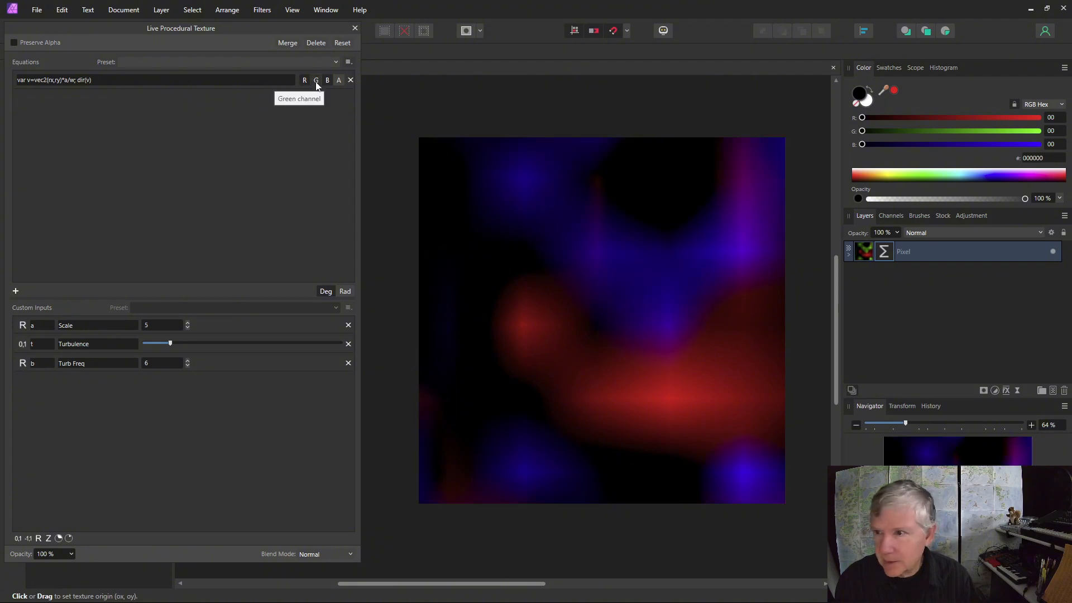
left_click(316, 80)
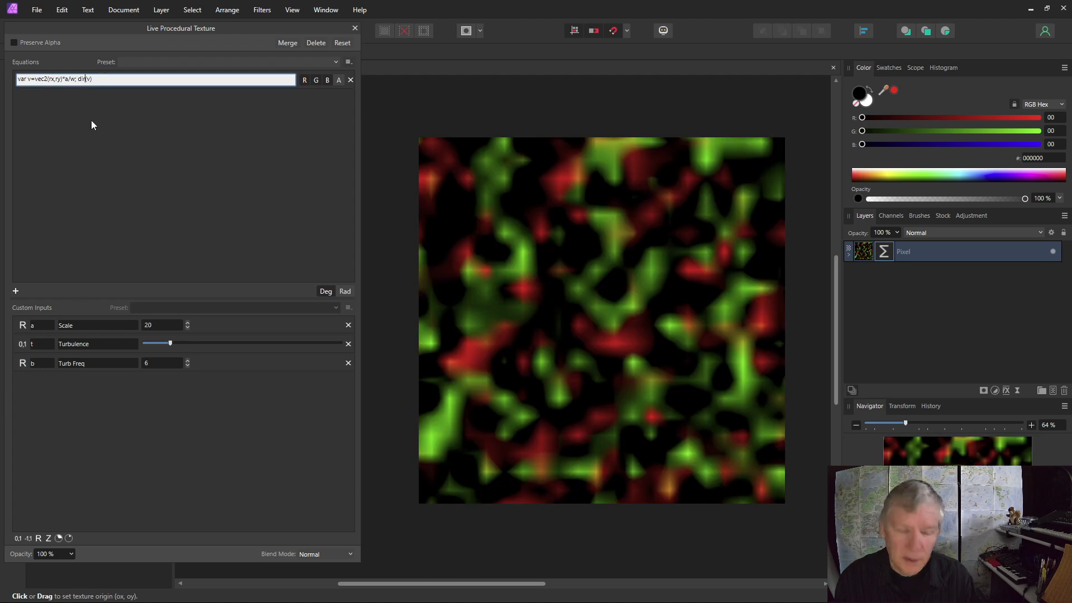
type("i")
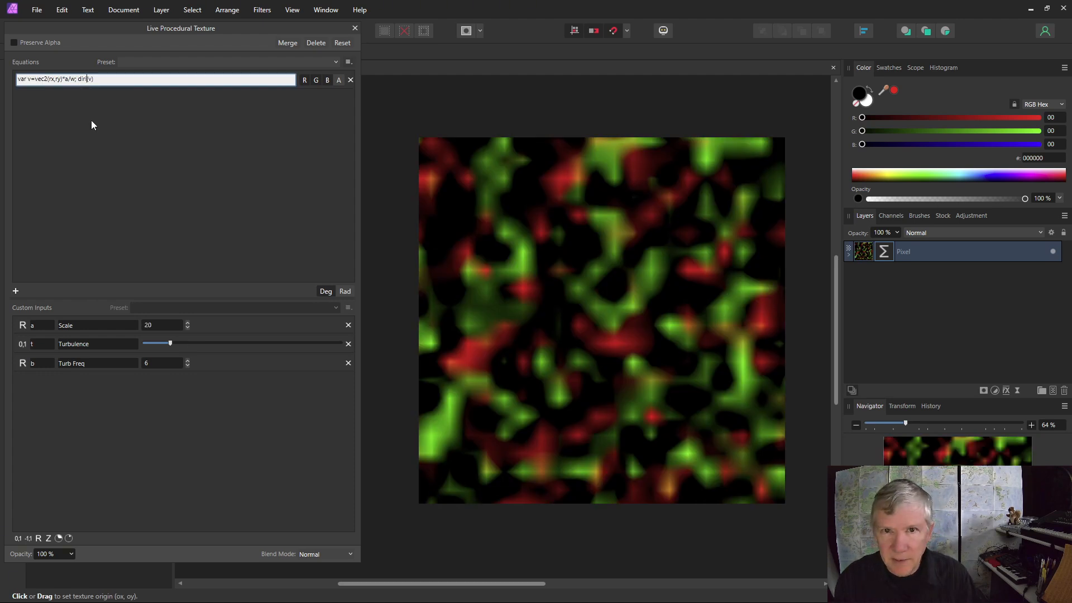
key("Return")
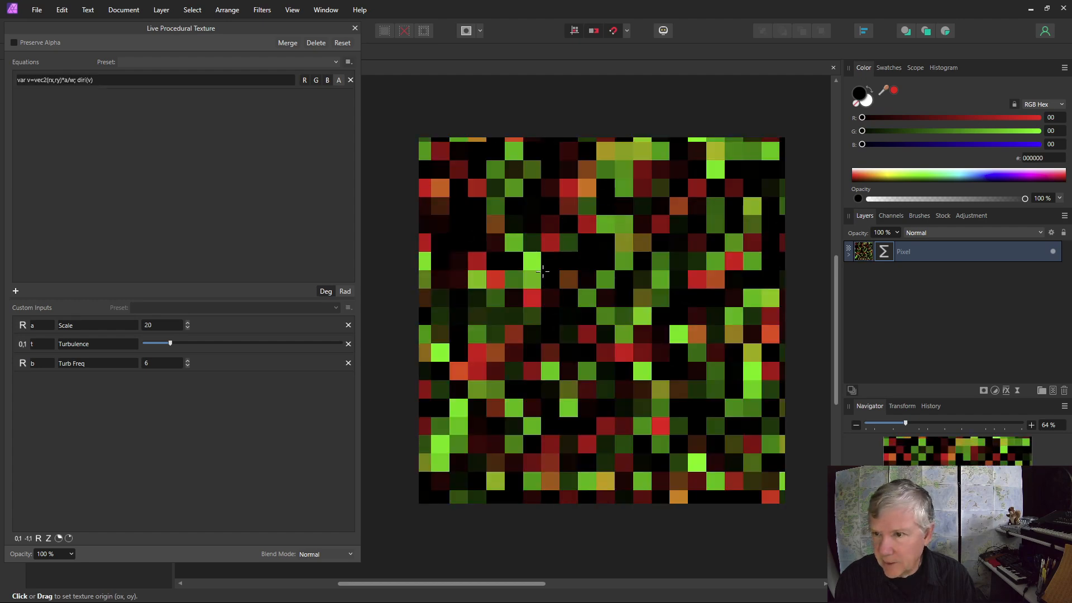
Step: Replace the noise function in the equation so the final expression reads "dirsc(v)"
left_click(85, 82)
left_click(86, 81)
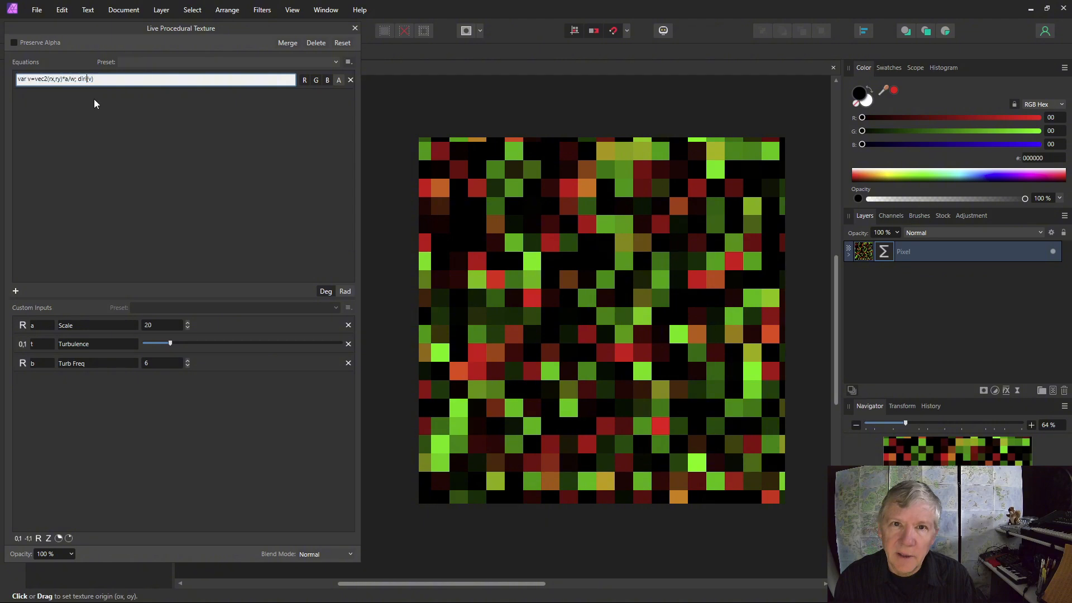
key("BackSpace")
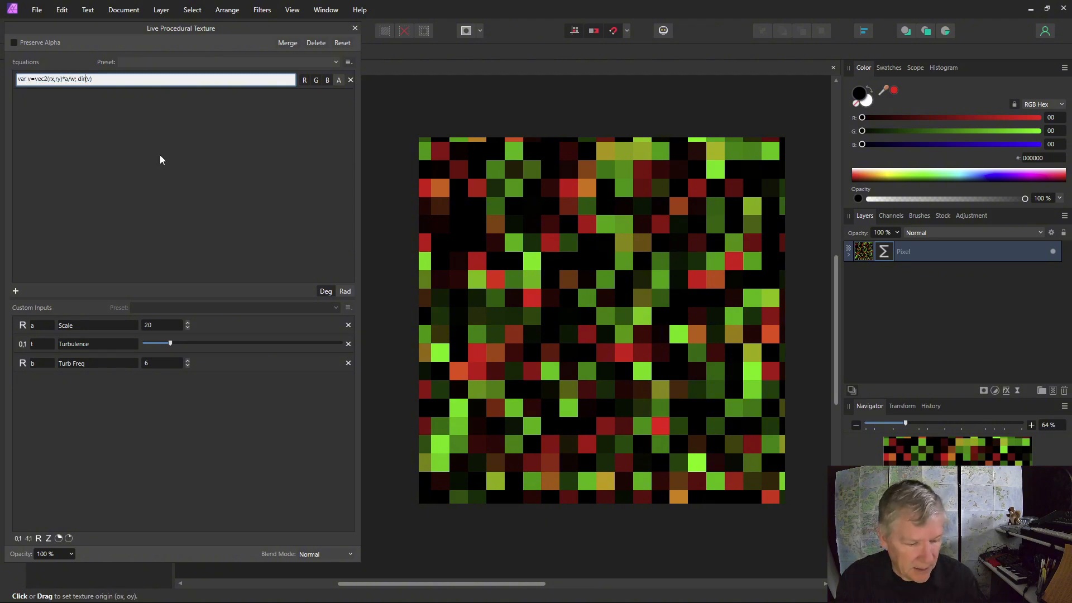
type("sc")
key("Return")
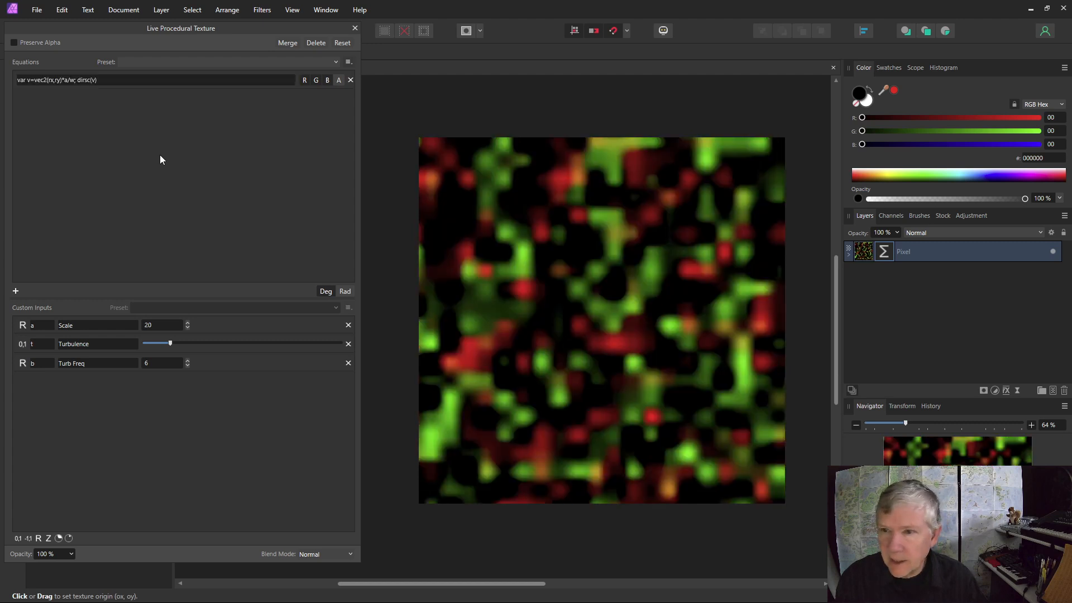
Step: Change the equation's final expression to "dircs(v)" to try that interpolation of the noise
left_click(90, 80)
left_click(89, 80)
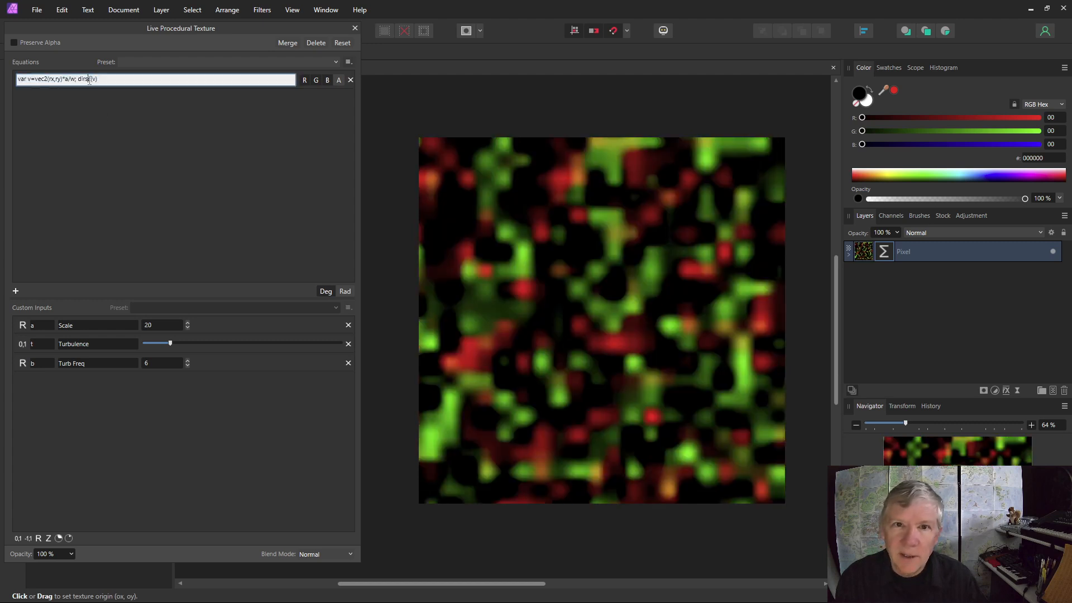
key("BackSpace")
key("Right")
type("s")
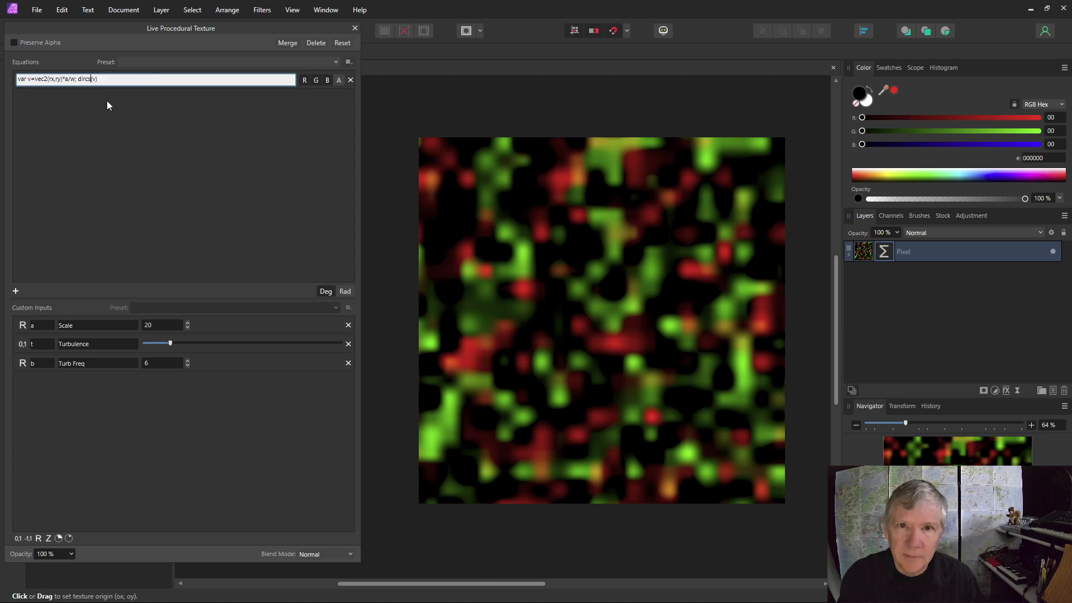
key("Return")
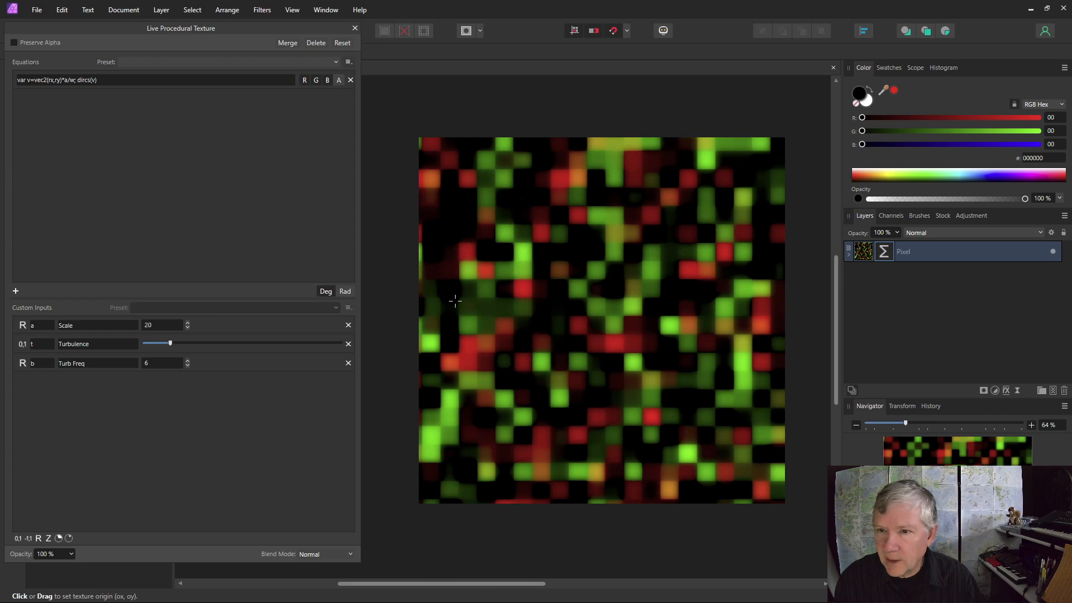
Step: Switch the noise function from dircs back to "dirsc(v)" and apply the equation
left_click(87, 82)
left_click(89, 83)
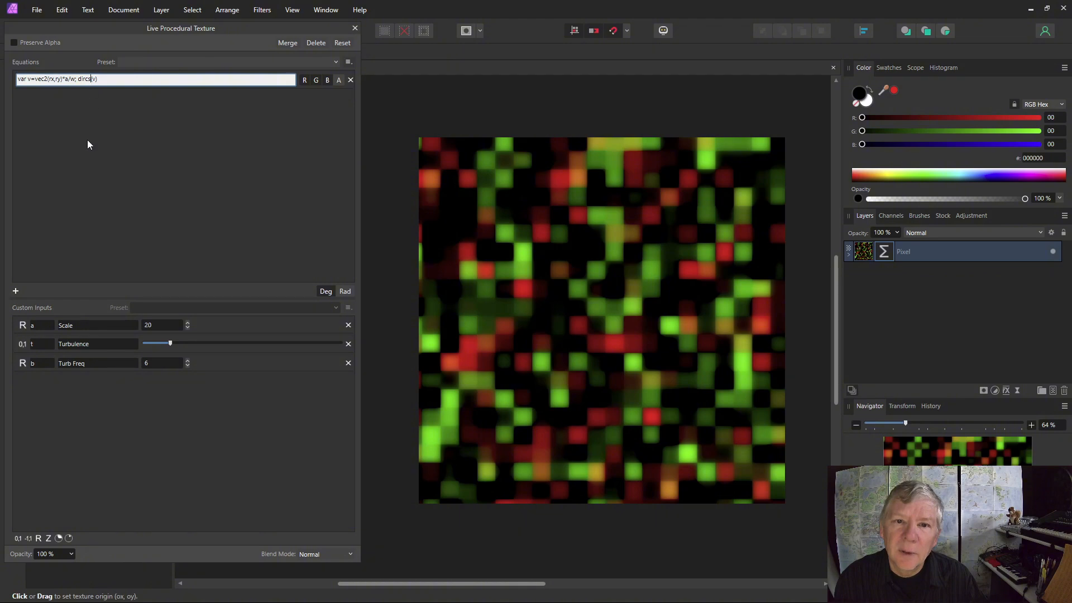
key("BackSpace")
key("BackSpace")
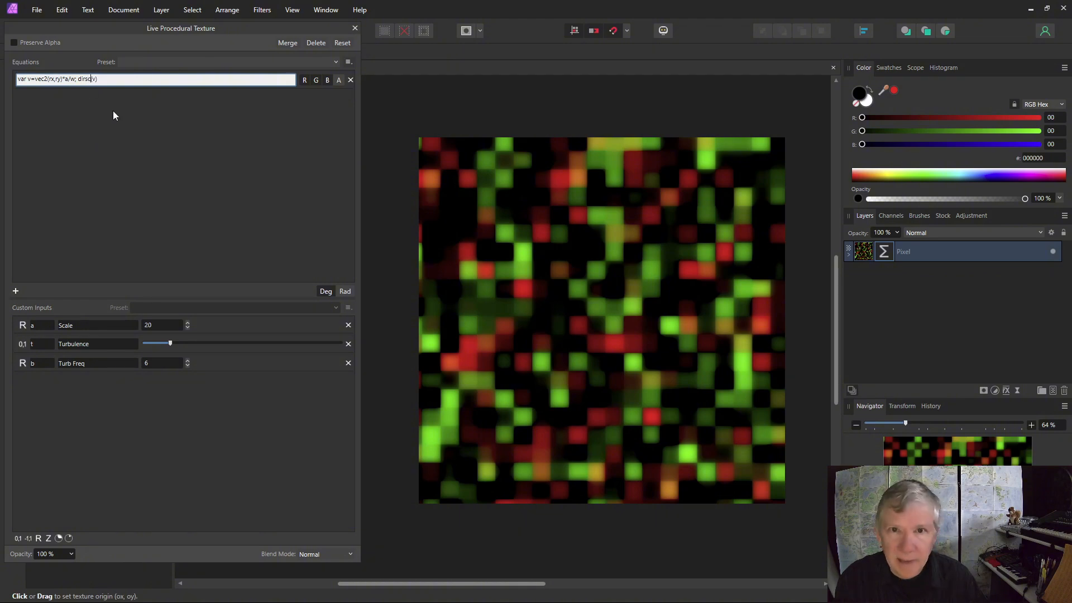
key("Return")
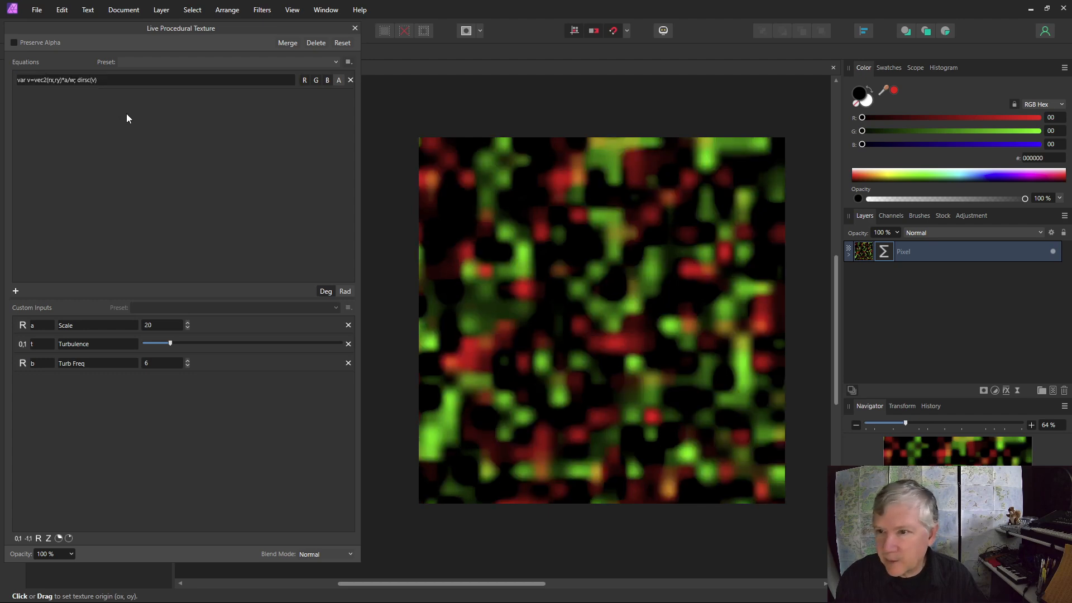
Step: Rebuild the turbulent checkerboard with the final expression "osci(v+t*dirsc(b*v))" and set Scale to 6
left_click(77, 80)
left_click(79, 81)
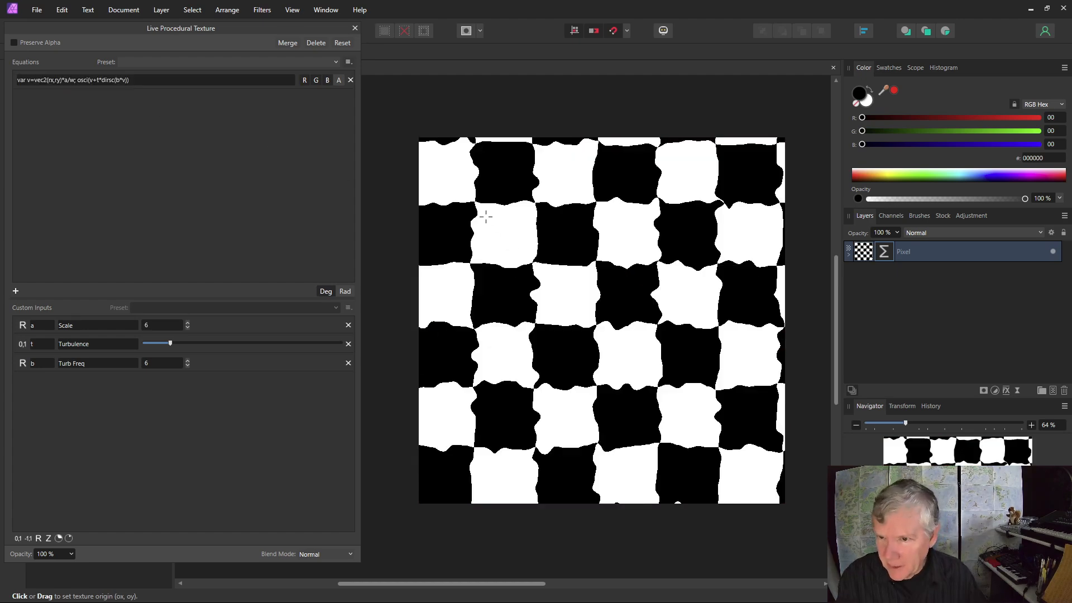
Step: Replace osci in the equation so the final expression reads "perlincubic(v+t*dirsc(b*v),o,s)" and apply it
left_click(91, 79)
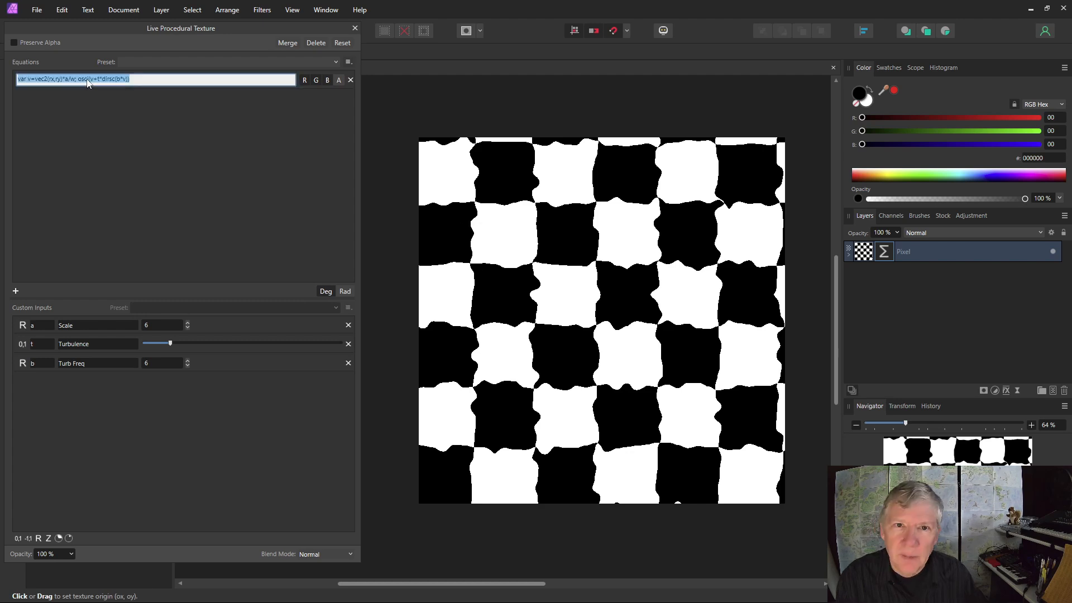
left_click(91, 78)
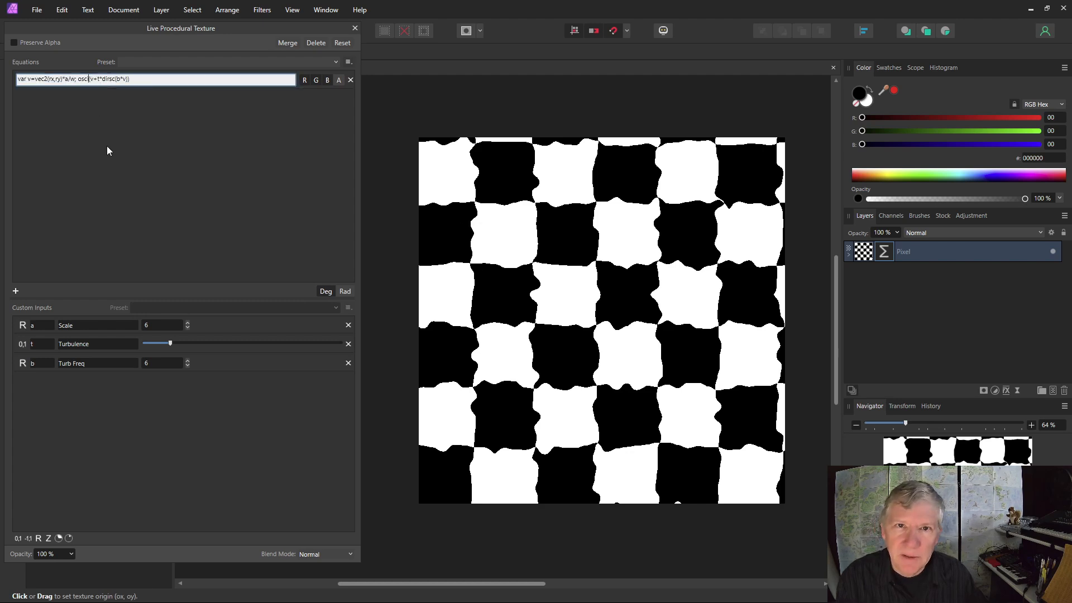
key("BackSpace")
key("BackSpace")
key("BackSpace")
key("BackSpace")
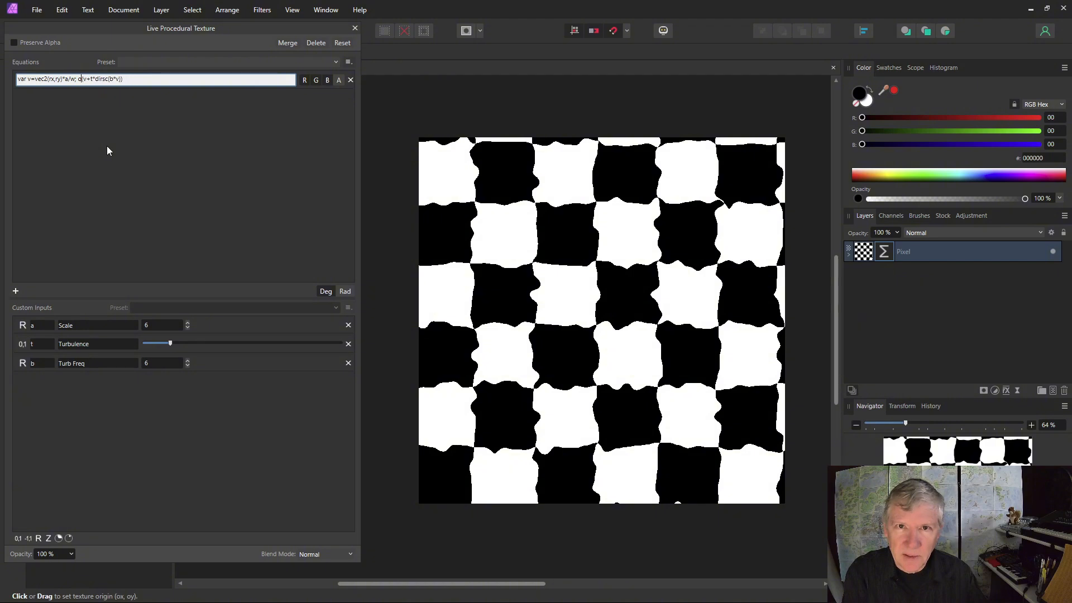
type("perlin")
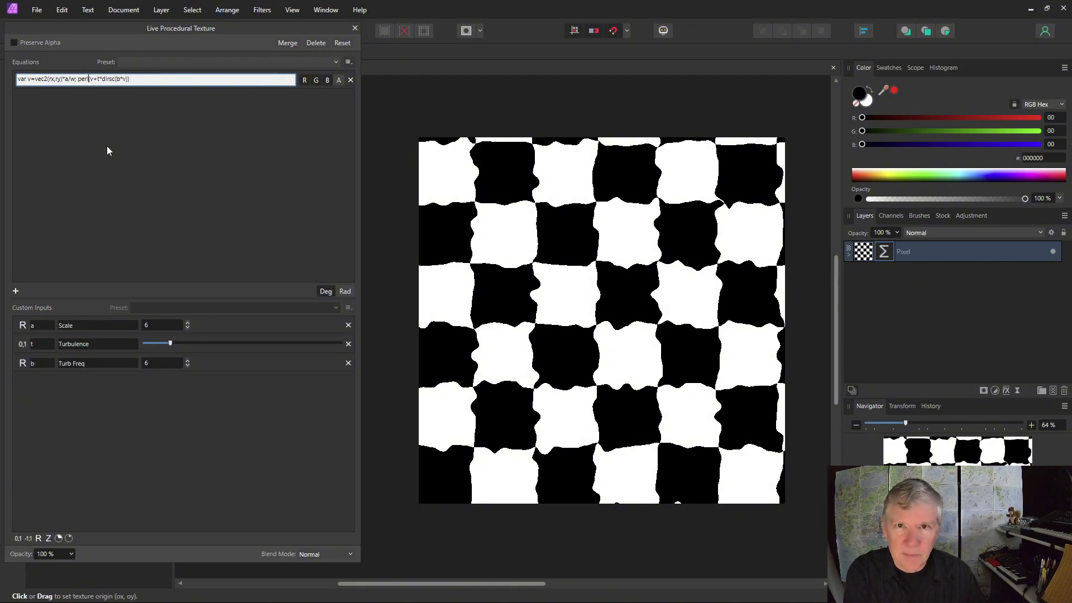
type("cubic")
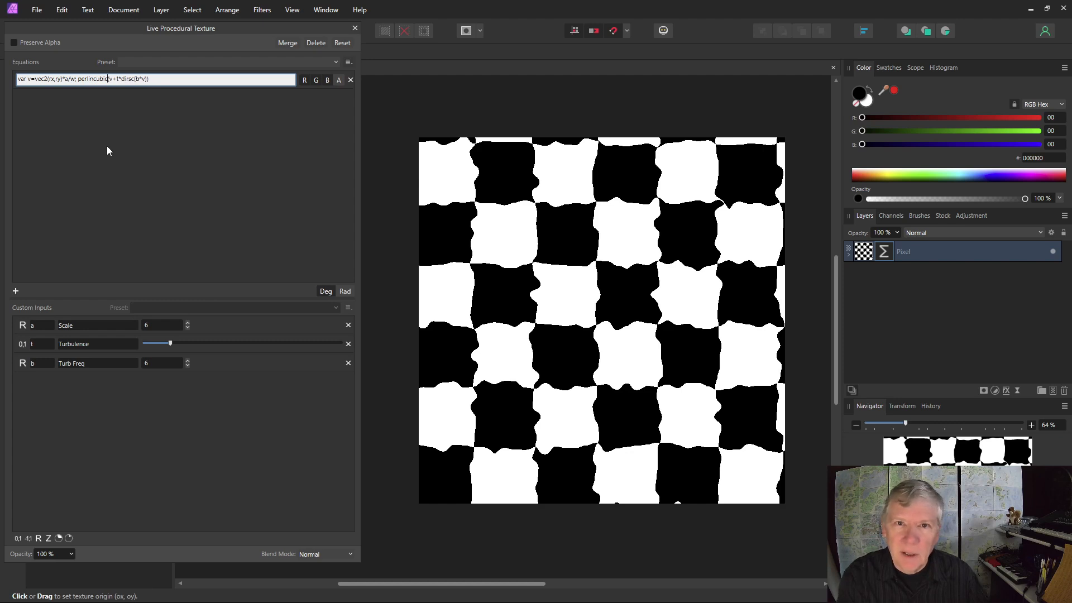
left_click(148, 79)
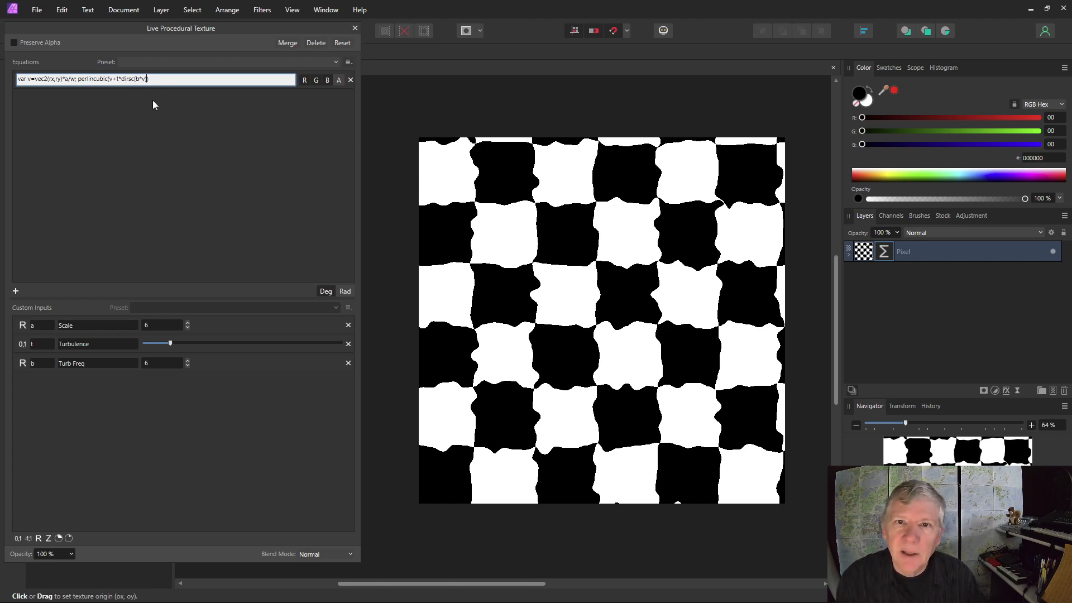
type(",o,s")
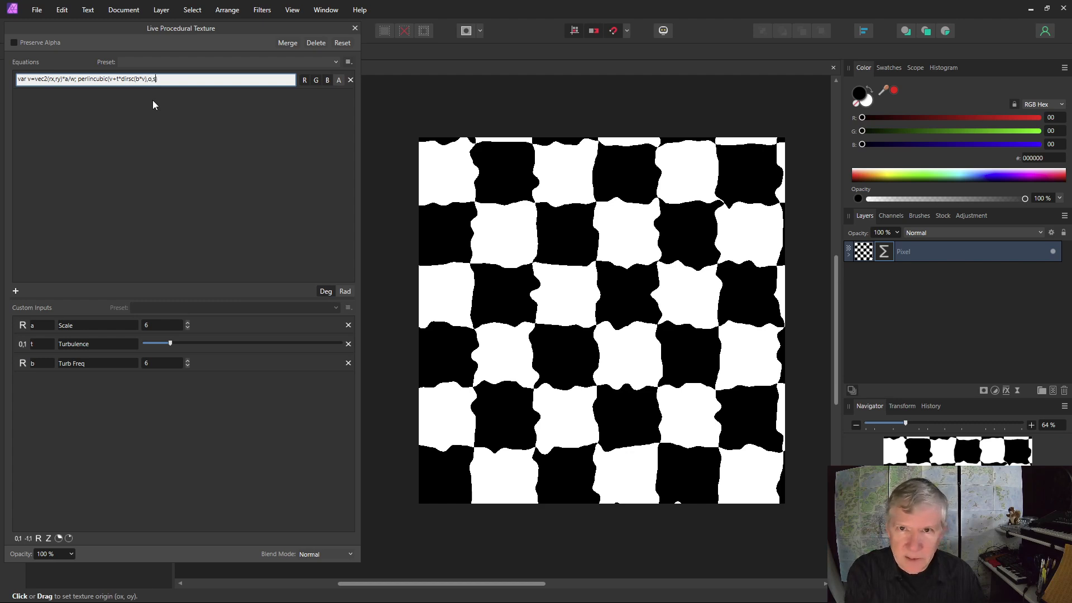
key("Return")
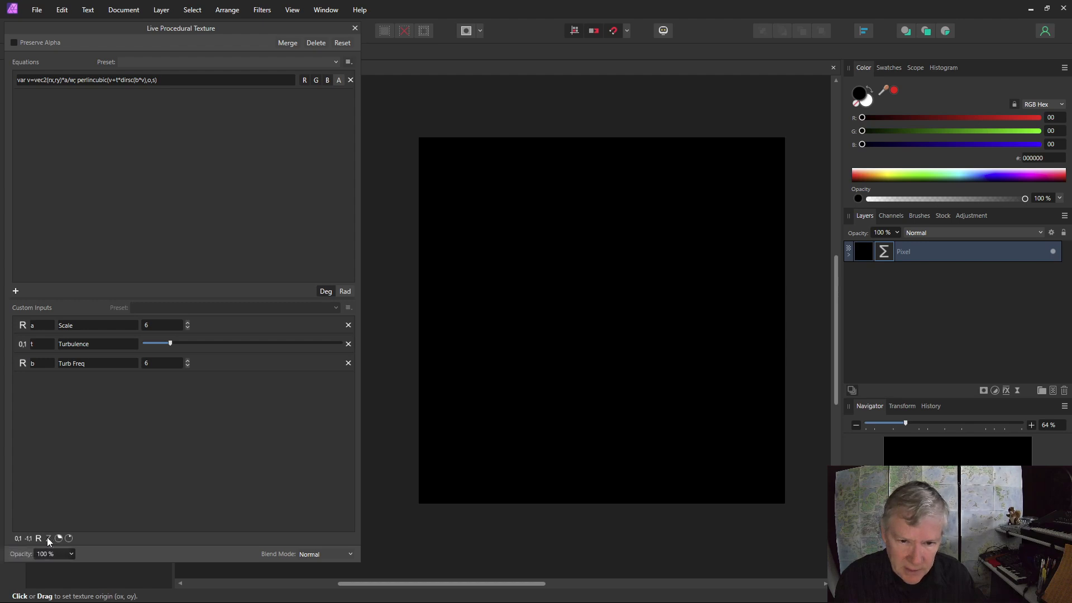
Step: Add an integer (Z) custom input "o" described as "Octaves" with a value of 10
left_click(48, 538)
left_click(39, 381)
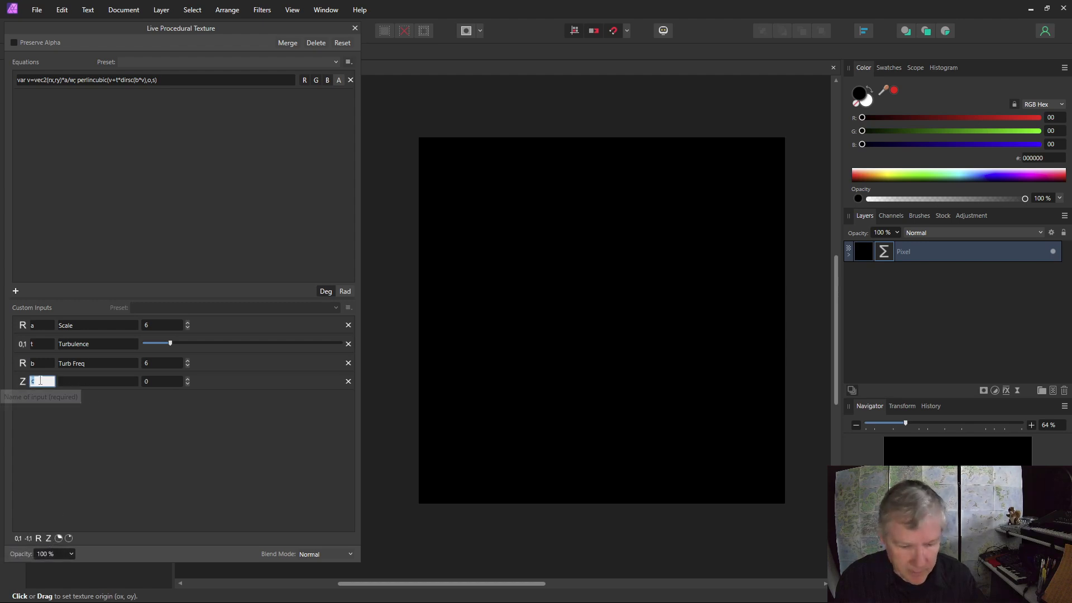
type("o")
left_click(70, 383)
type("Oc")
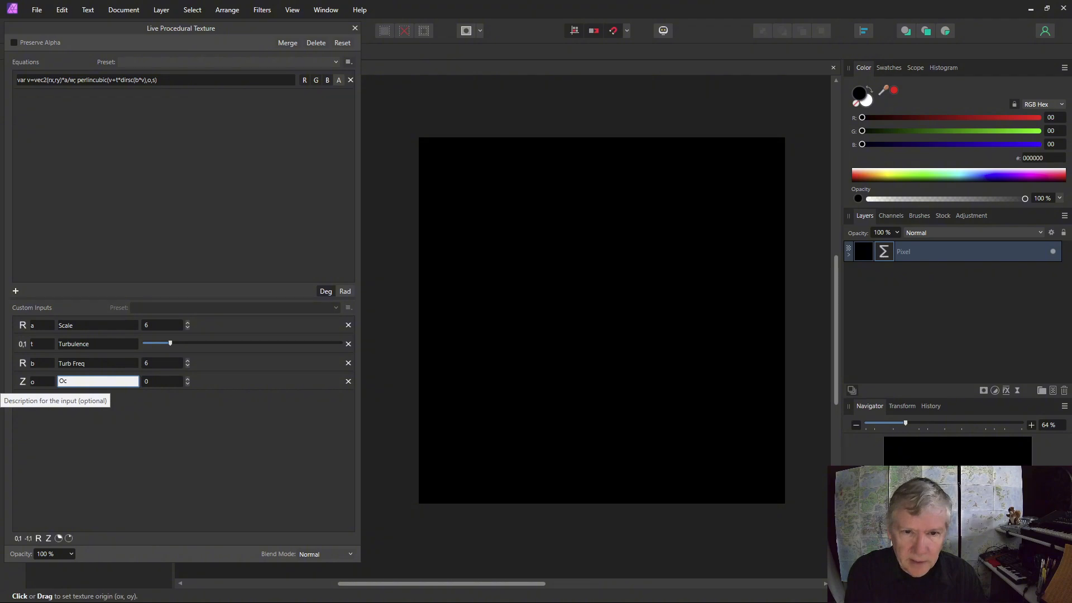
type("taves")
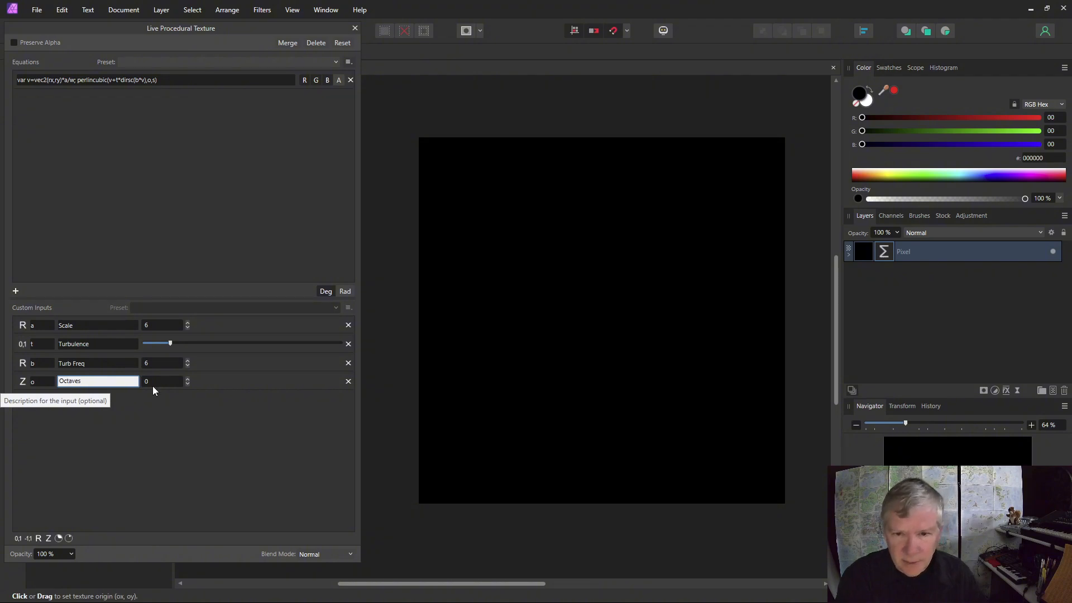
left_click(156, 380)
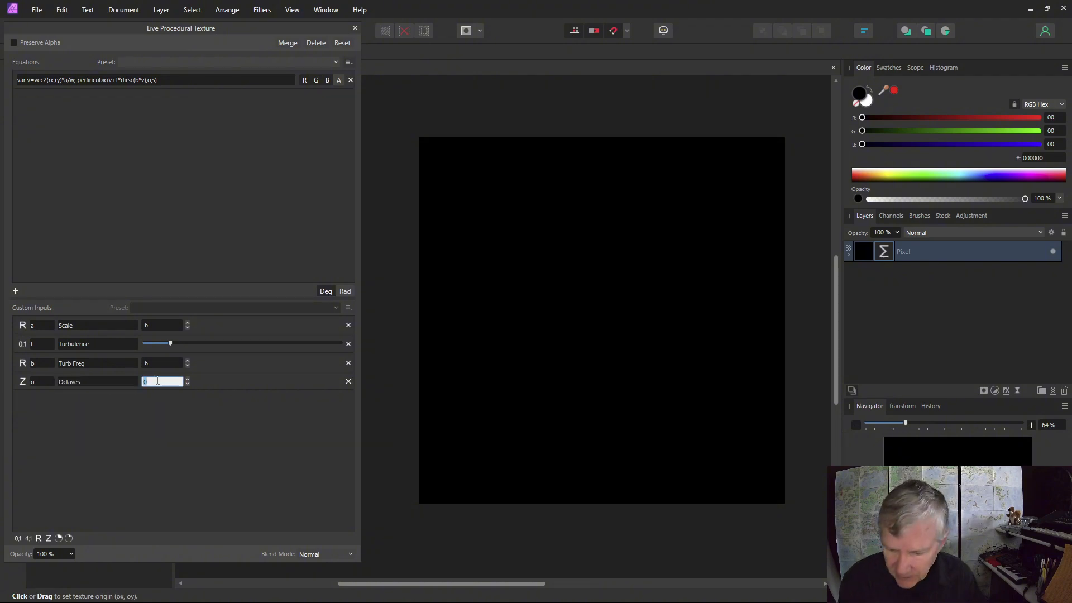
type("10")
key("Return")
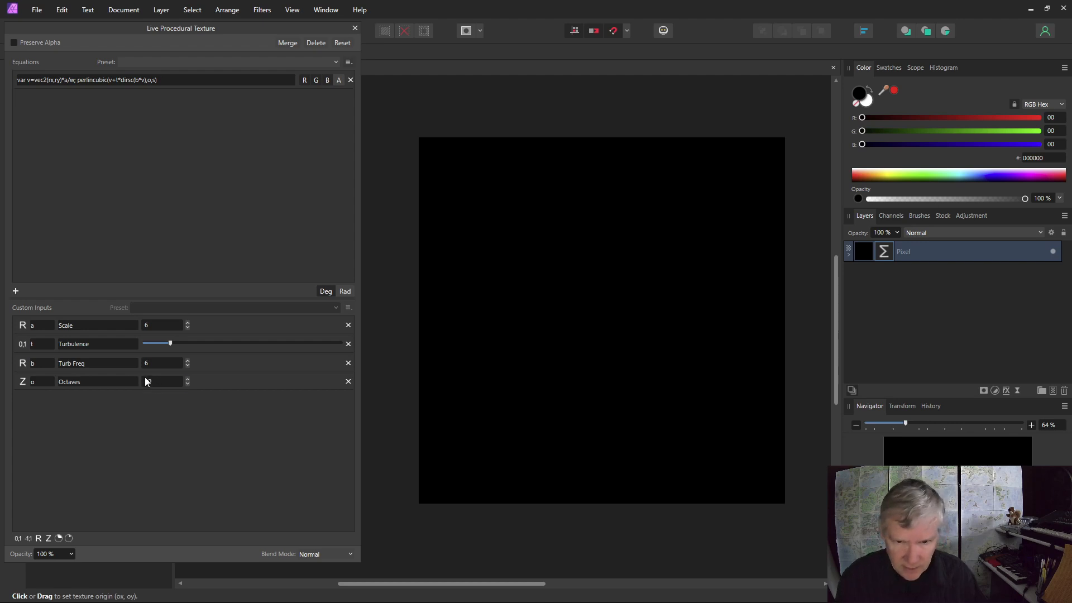
Step: Add a 0–1 range custom input "s" described as "Smooth" and set it to about half of its range
left_click(19, 537)
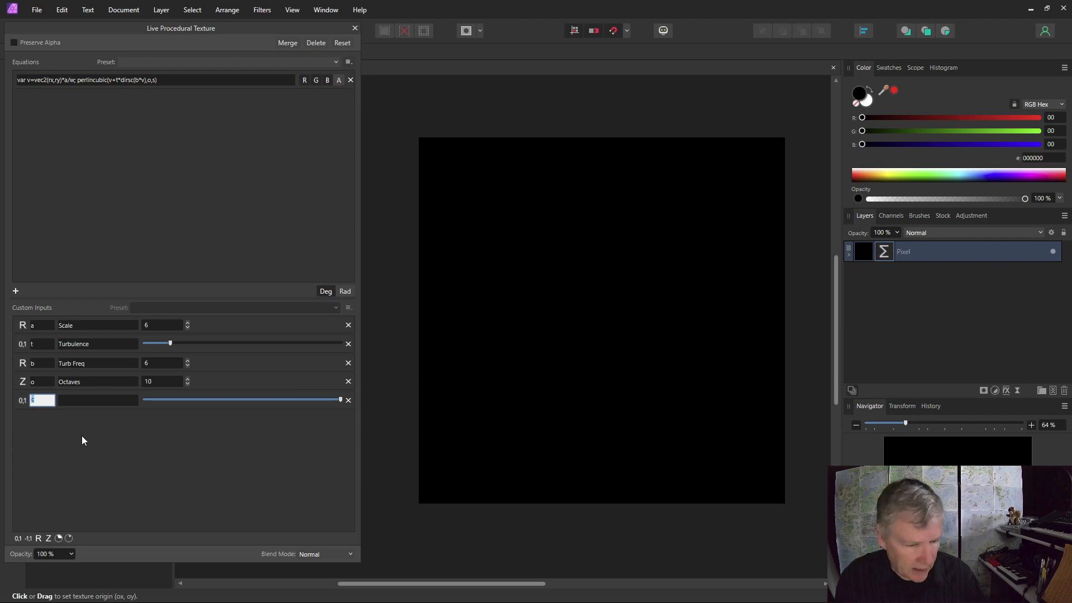
type("s")
left_click(87, 406)
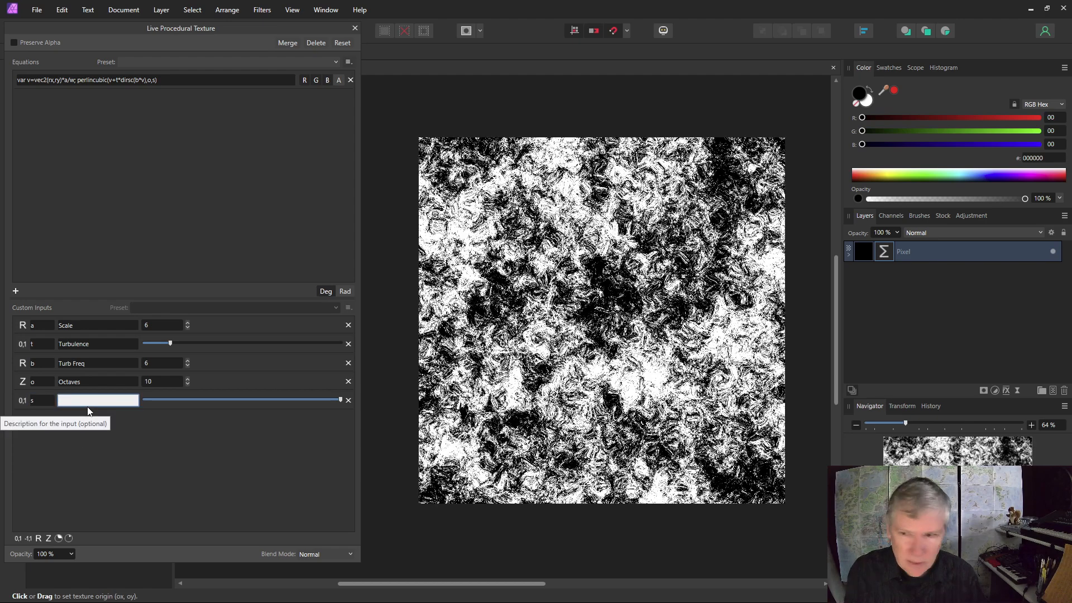
type("Smooth")
left_click_drag(341, 400, 236, 398)
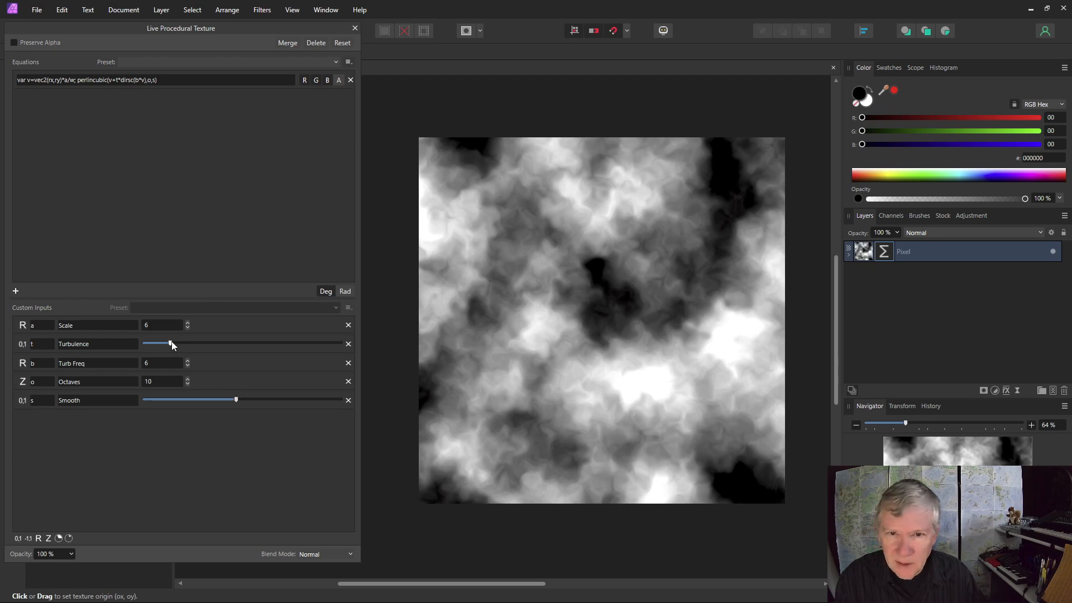
Step: Reduce Turbulence to zero and raise Scale to 12
left_click_drag(171, 343, 103, 330)
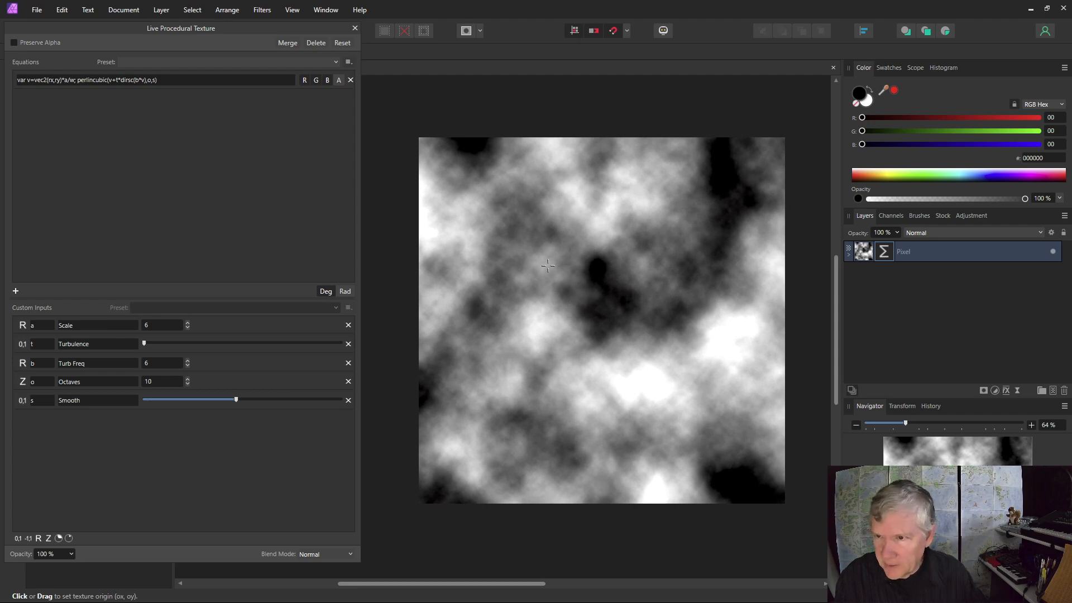
left_click(188, 323)
left_click(188, 323)
left_click(187, 323)
left_click(187, 323)
left_click(188, 323)
left_click(188, 323)
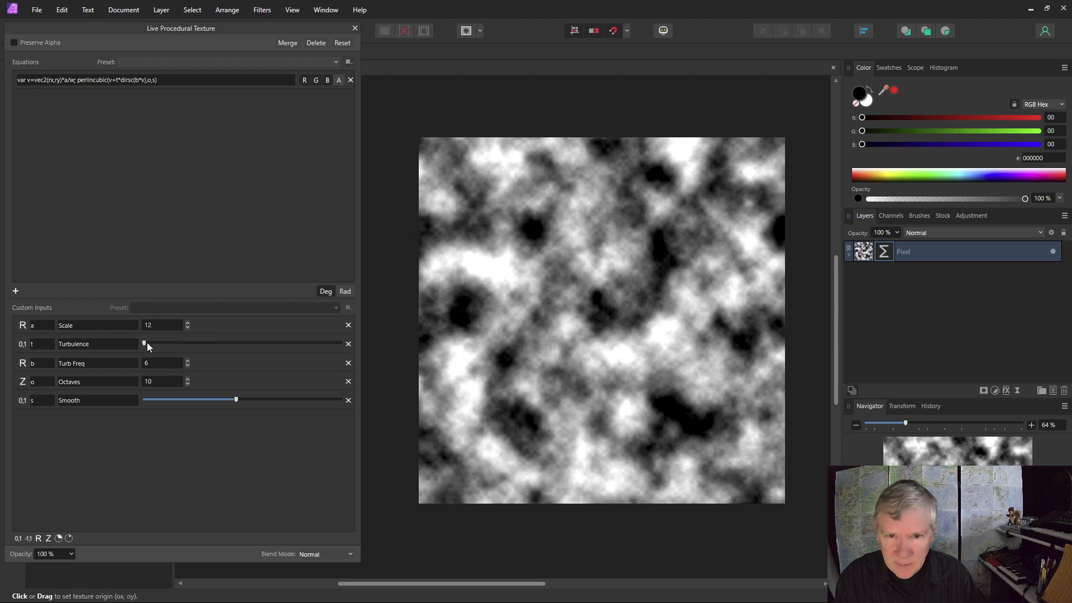
Step: Lower Turb Freq to 1 and raise Turbulence to about a third of its range
left_click_drag(144, 343, 177, 351)
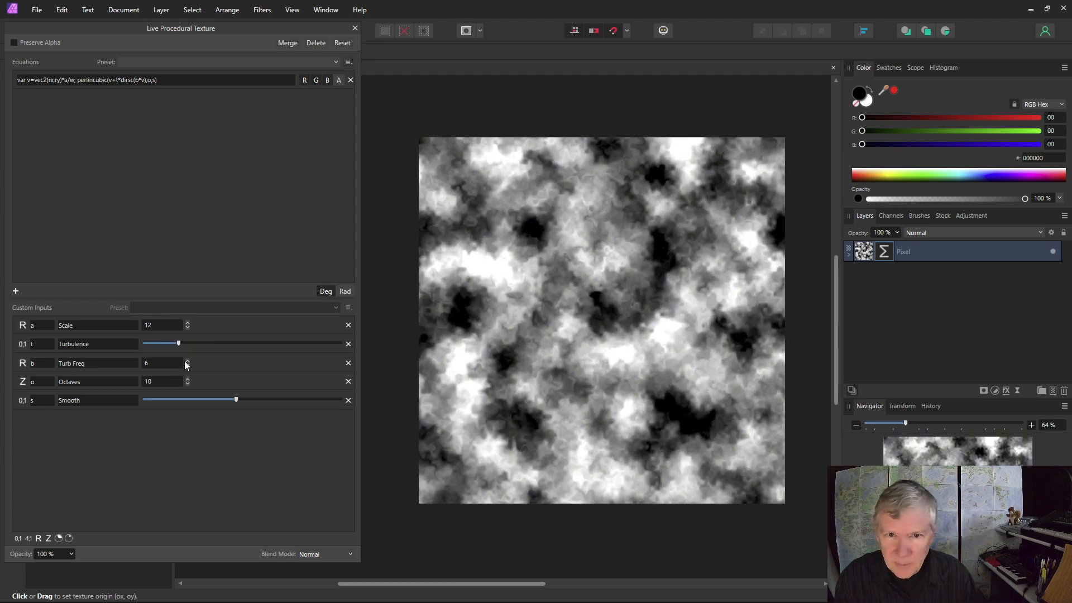
left_click(188, 366)
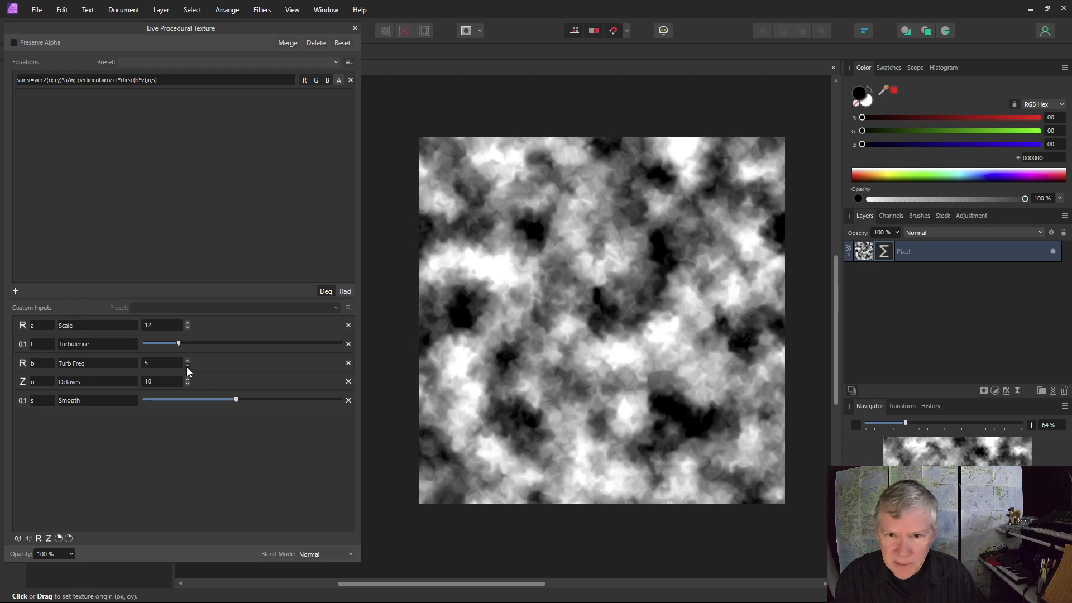
left_click(188, 366)
left_click(188, 367)
left_click(188, 366)
left_click(188, 367)
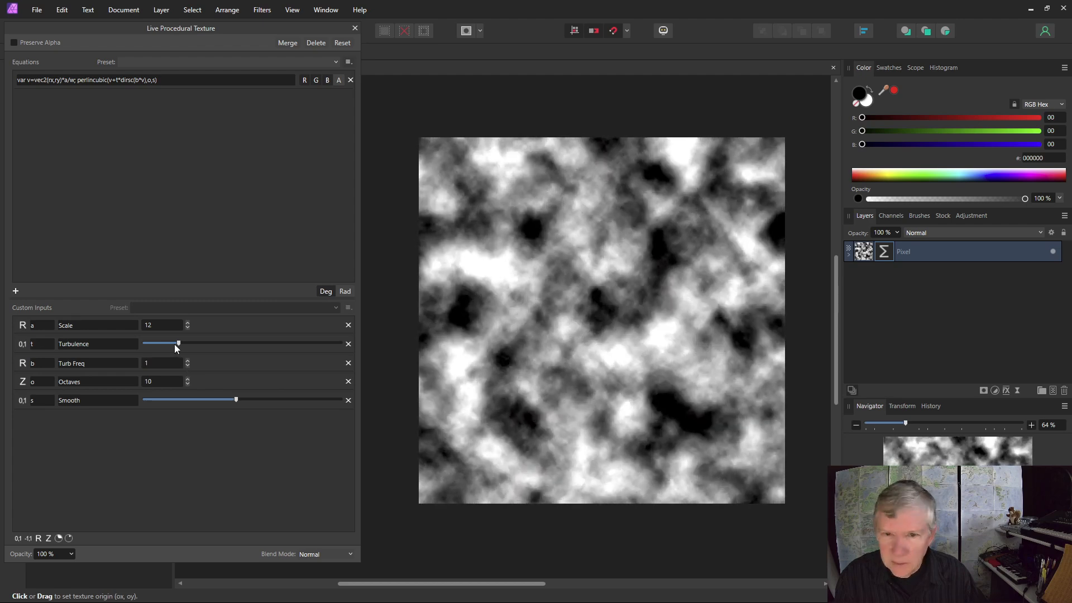
left_click_drag(174, 346, 206, 347)
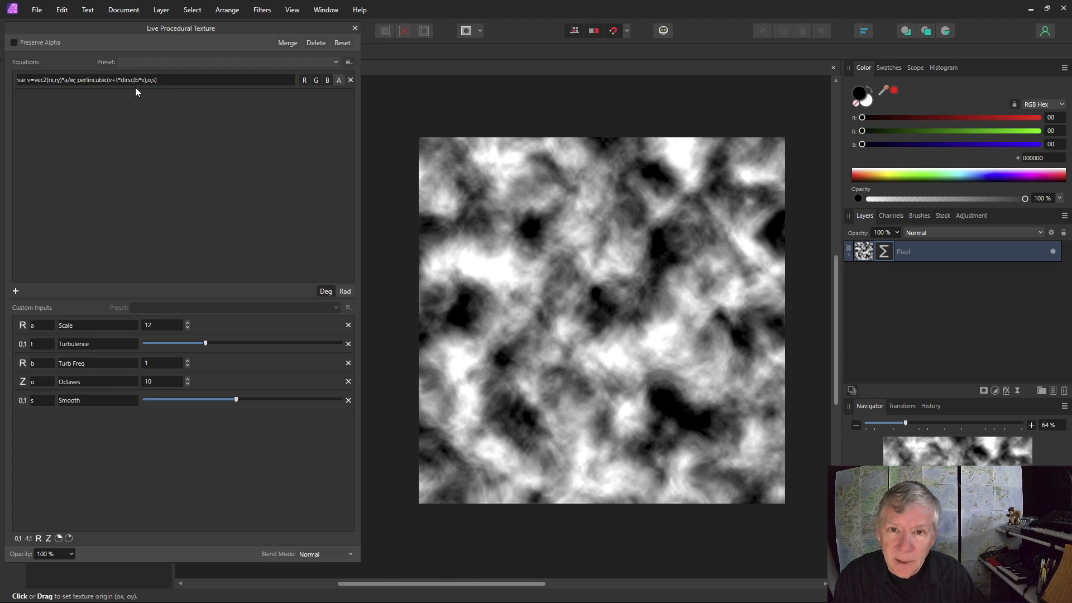
Step: Replace dirsc(b*v) in the equation with "perlincubic(b*v,o,s)" and raise Turbulence to about half of its range
left_click(119, 82)
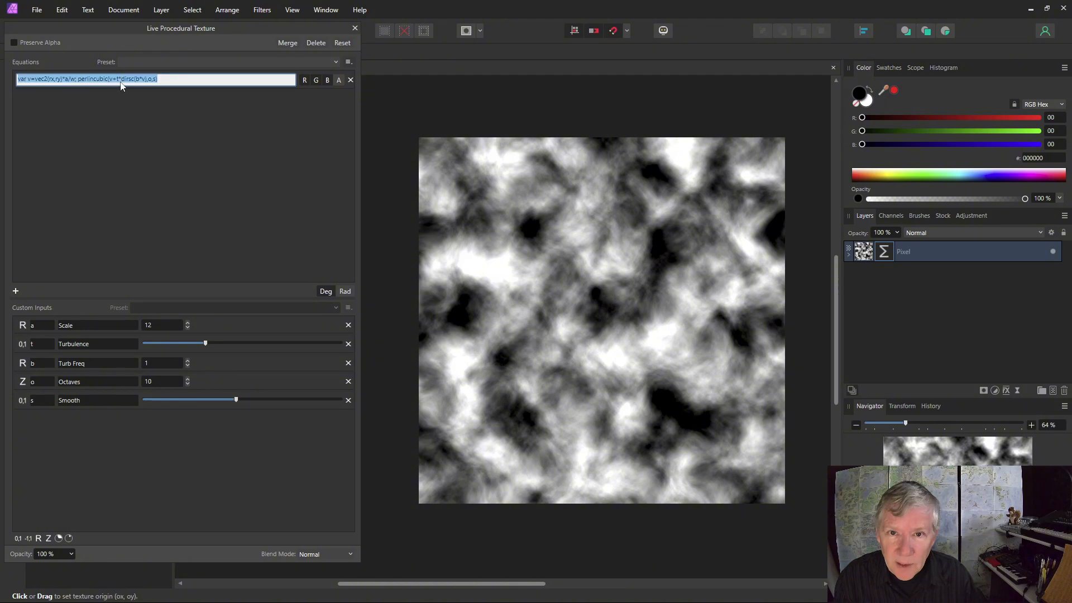
left_click(122, 80)
left_click_drag(122, 81, 135, 82)
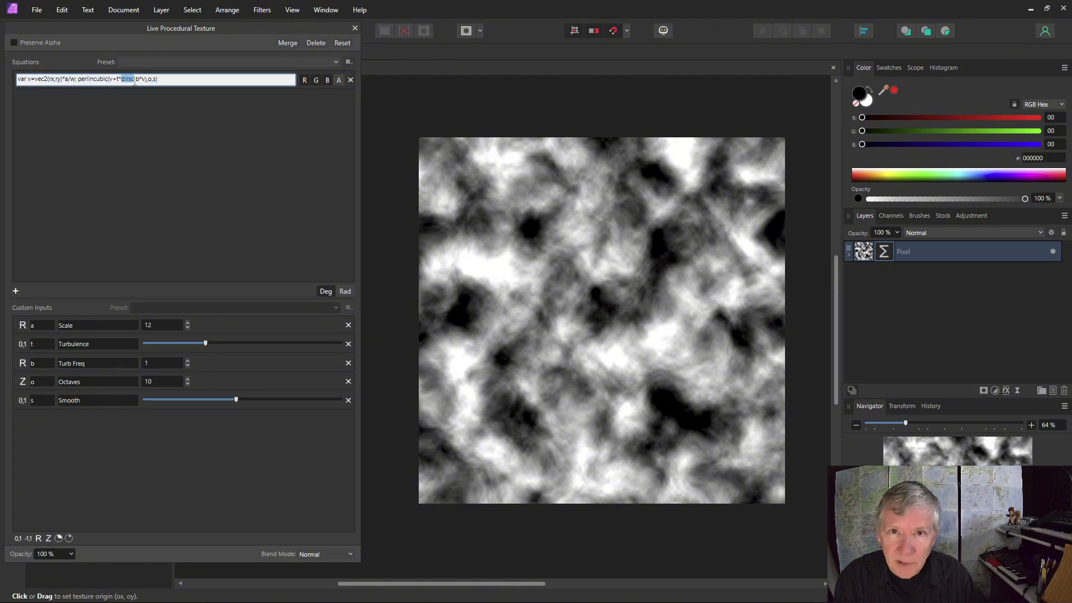
type("perl")
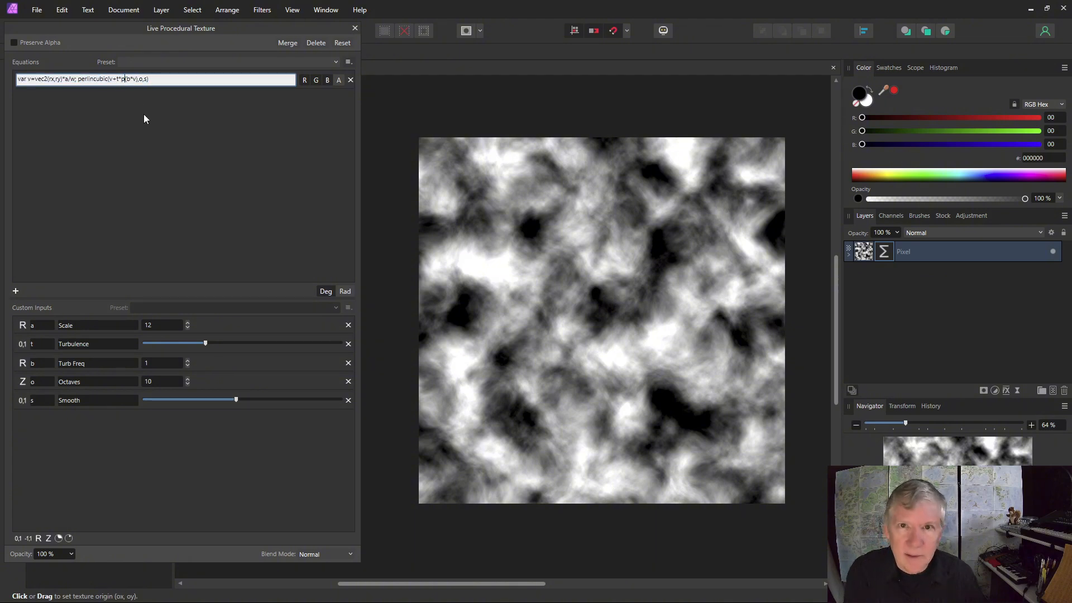
type("incubic")
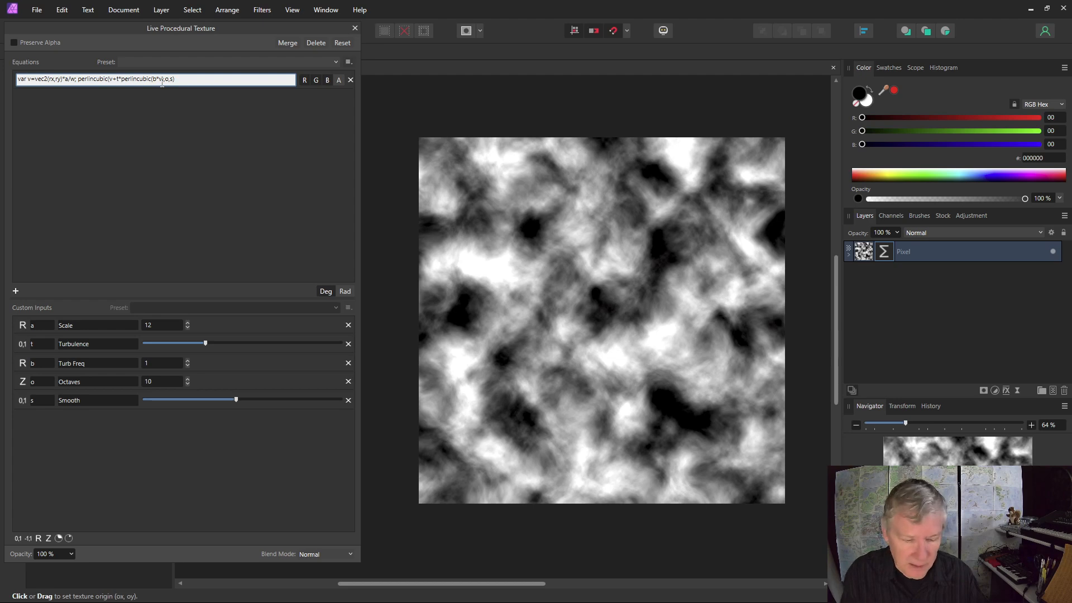
left_click(162, 80)
type(",o,s")
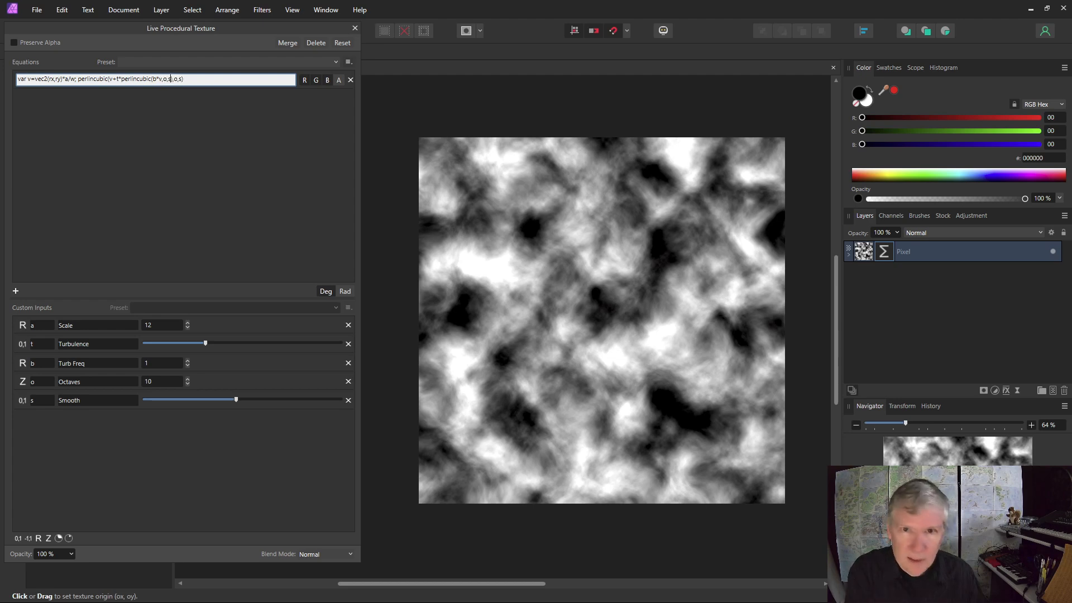
left_click(189, 107)
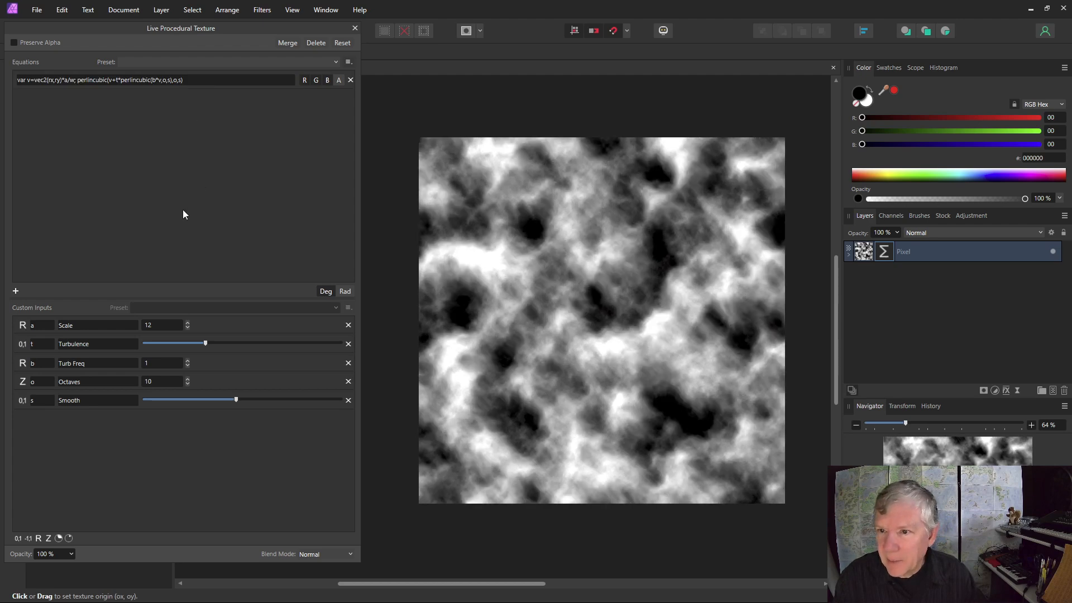
mouse_move(206, 347)
left_mouse_down()
mouse_move(257, 343)
mouse_move(226, 343)
mouse_move(250, 344)
mouse_move(238, 343)
left_mouse_up()
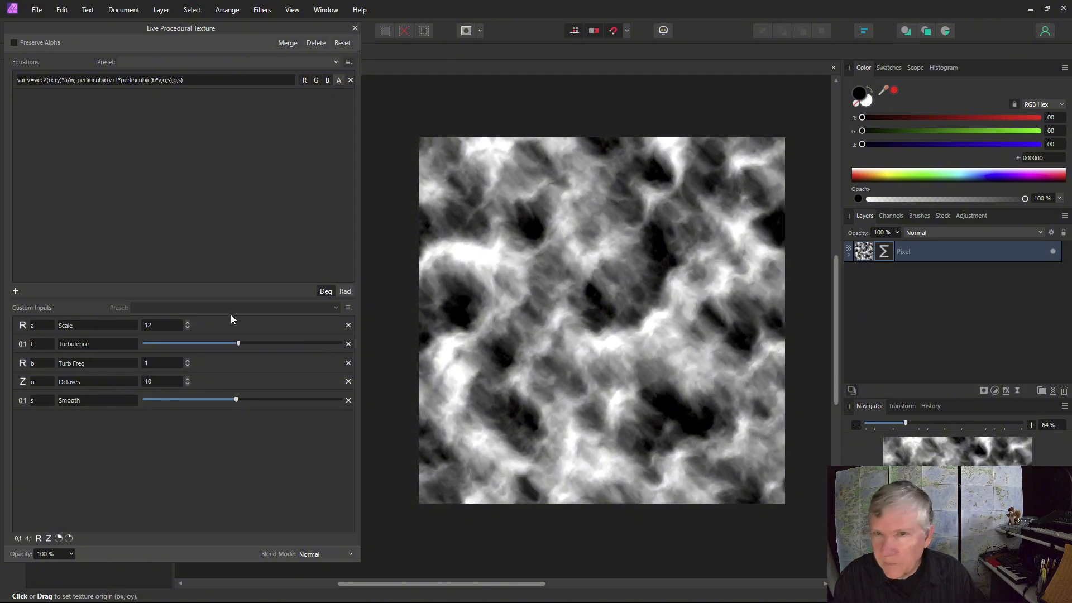
Step: Change the inner noise function to "perlinhcubic" and raise Turbulence to its maximum
left_click(150, 82)
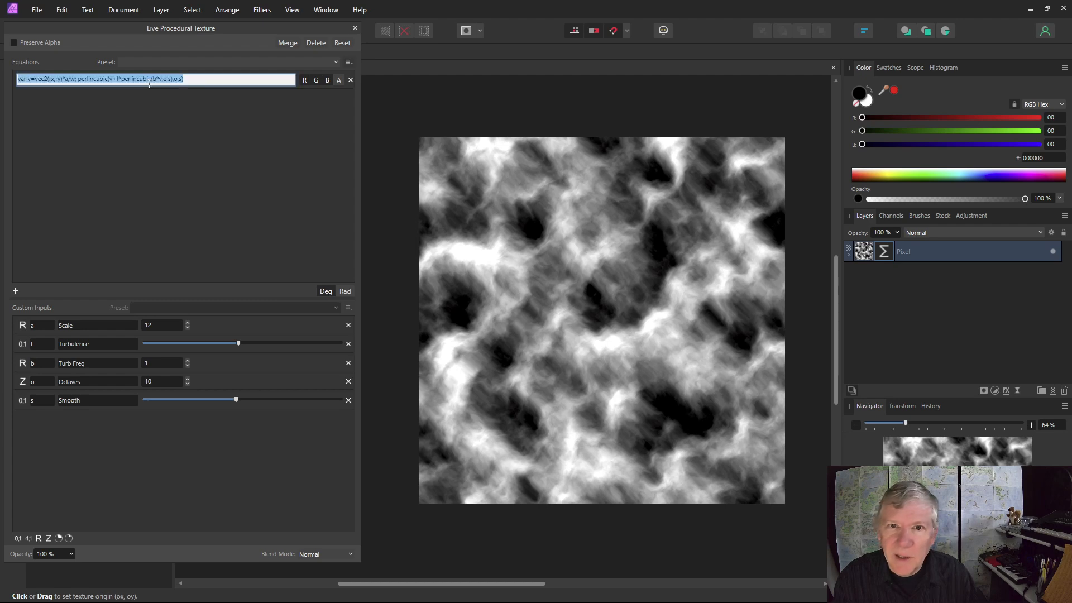
left_click(140, 80)
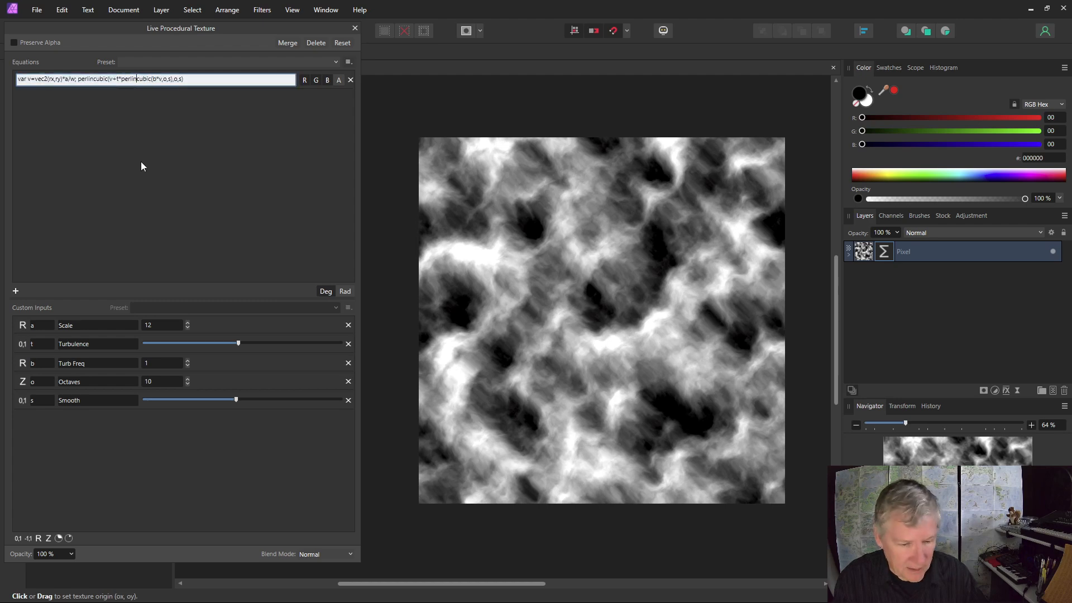
type("n")
key("Return")
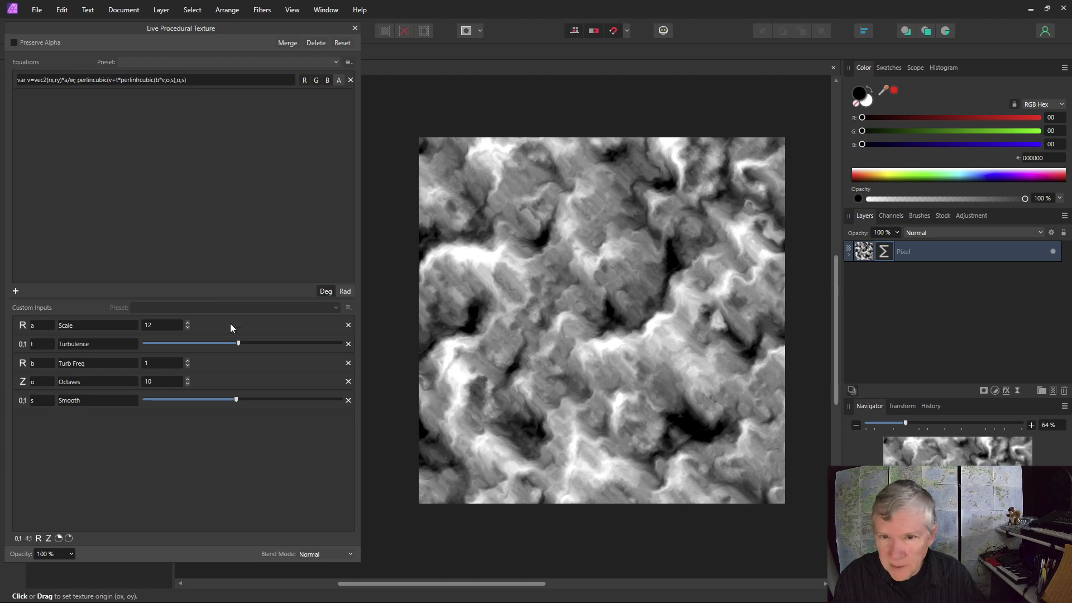
left_click_drag(238, 344, 360, 344)
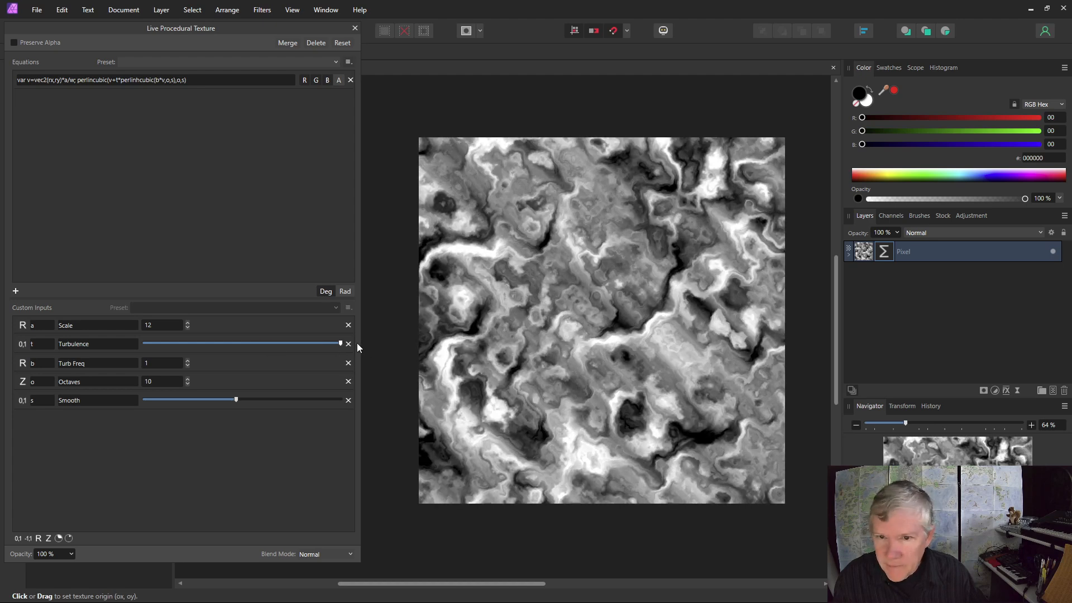
Step: Try the Smooth input close to its maximum and bring it back to about half of its range
left_click_drag(236, 402, 324, 399)
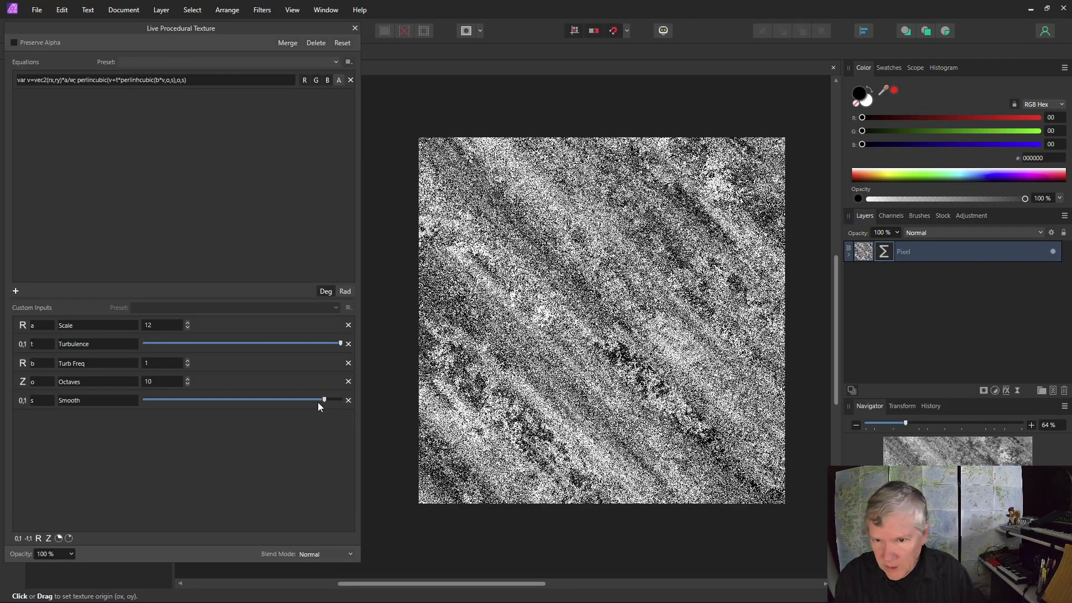
mouse_move(324, 400)
left_mouse_down()
mouse_move(303, 401)
mouse_move(318, 401)
left_mouse_up()
left_click_drag(298, 400, 238, 400)
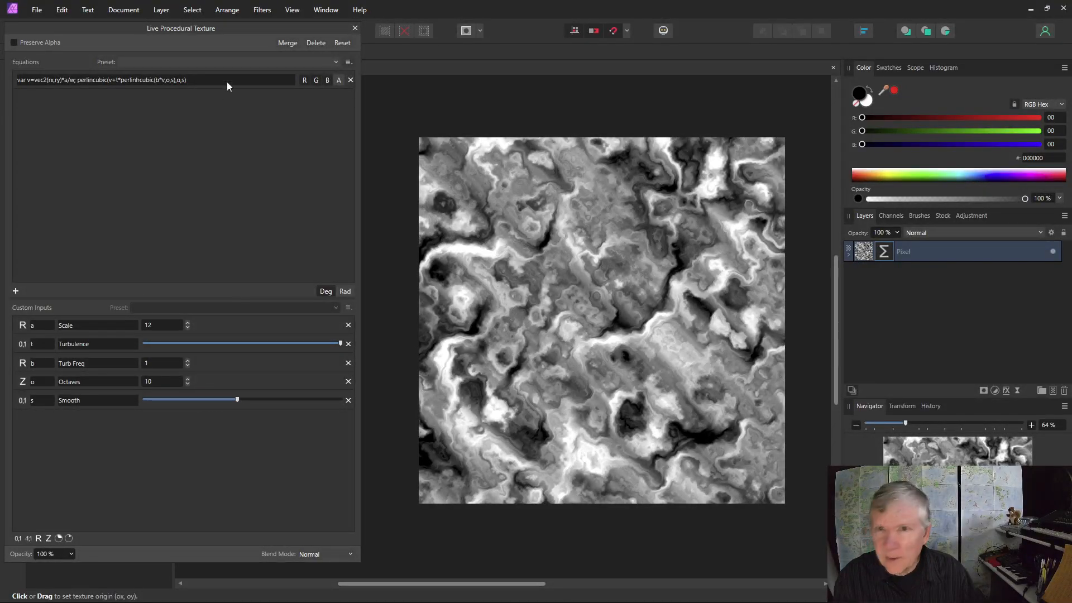
Step: Insert "vec2(" before the inner perlinhcubic(b*v,o,s) term in the equation and add a comma after that term
left_click(169, 81)
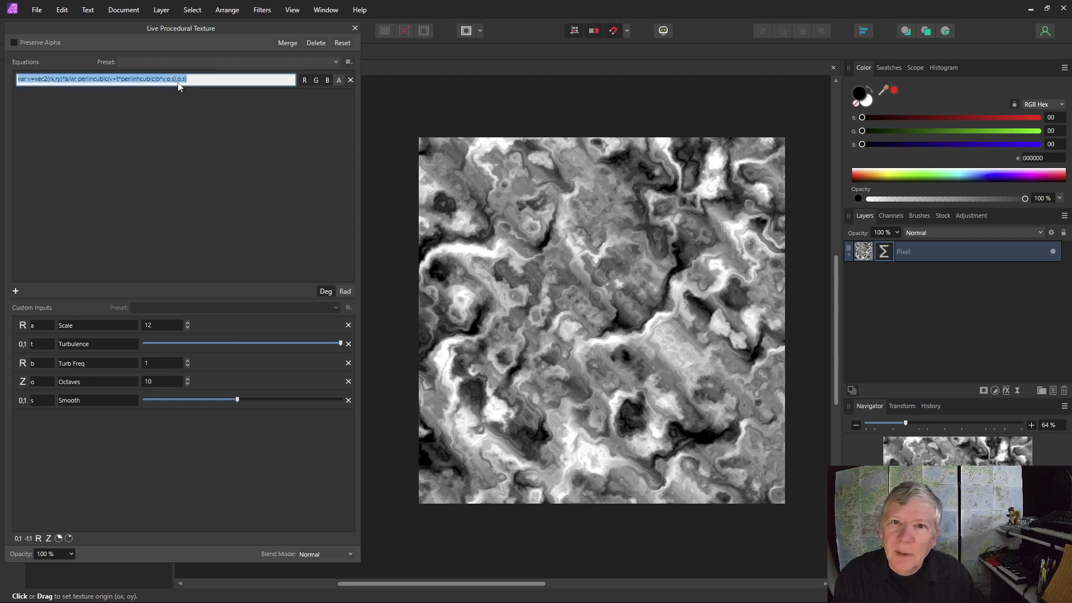
left_click(177, 79)
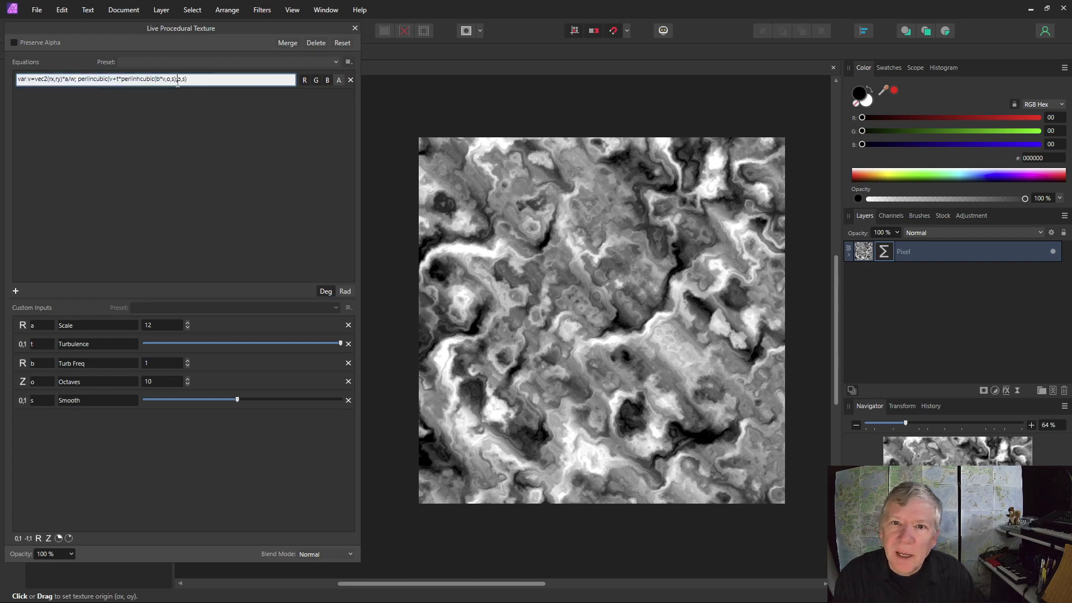
left_click(121, 80)
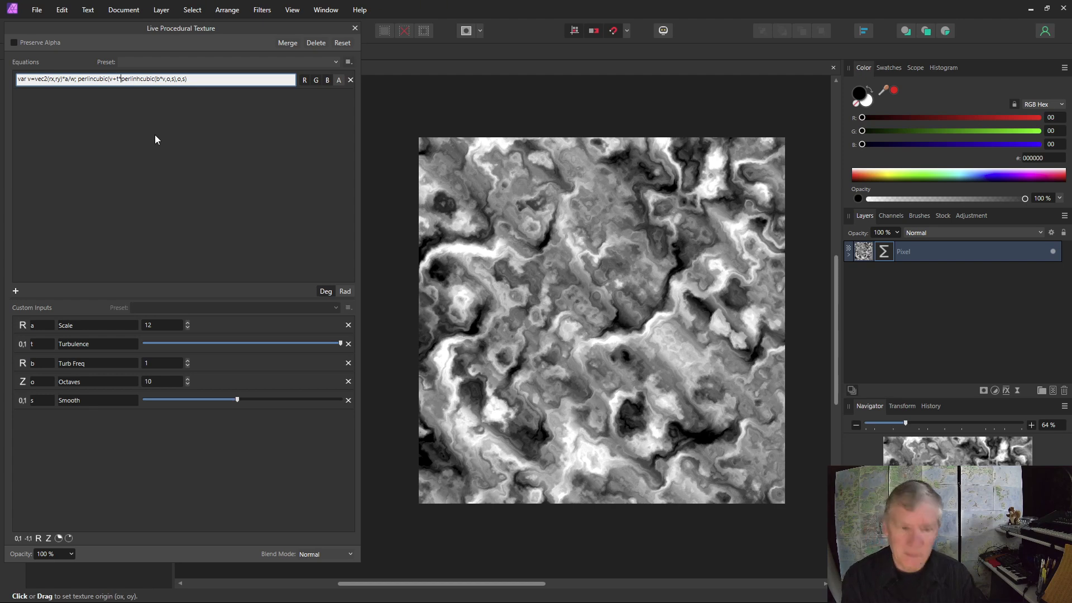
type("vec2")
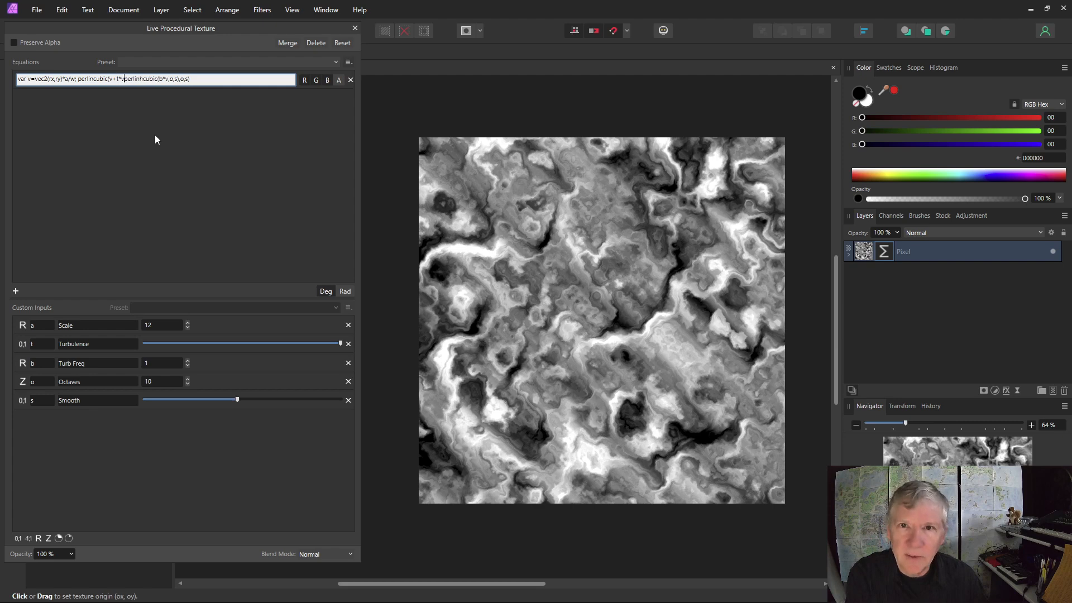
type("(")
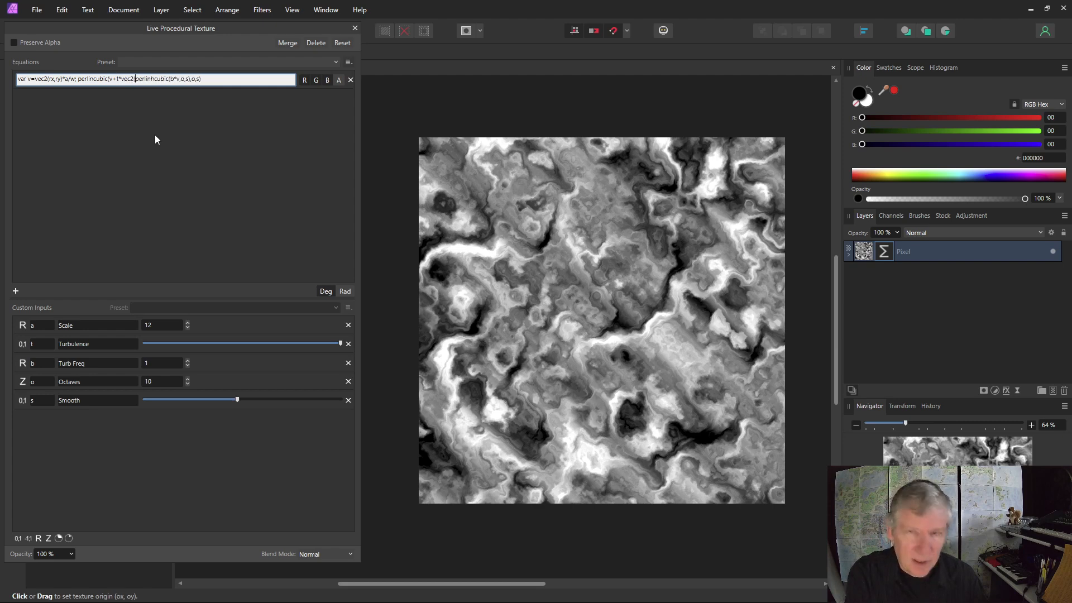
left_click(188, 79)
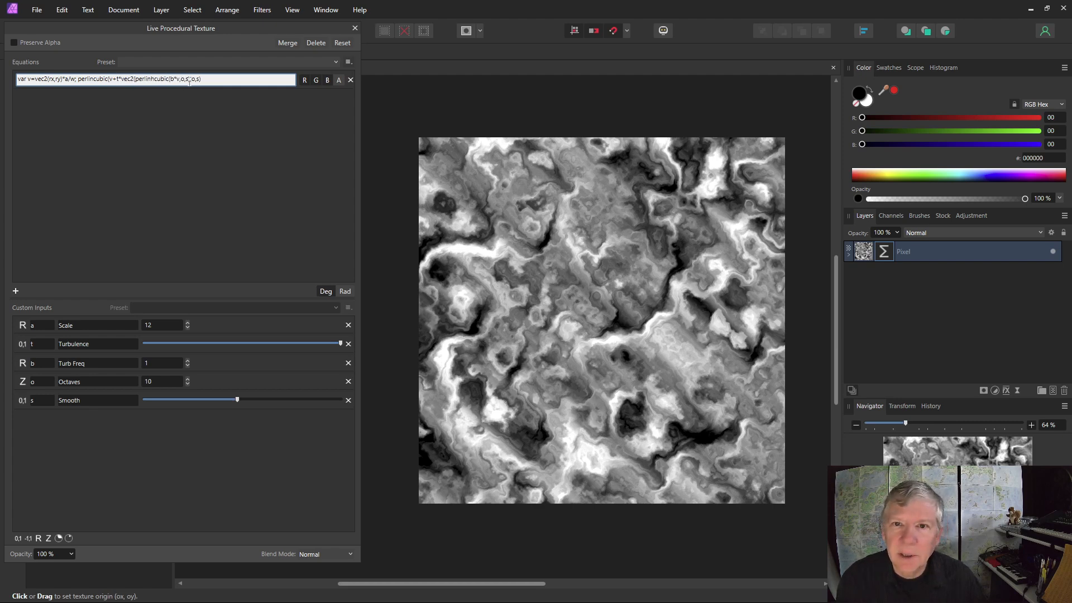
type(",")
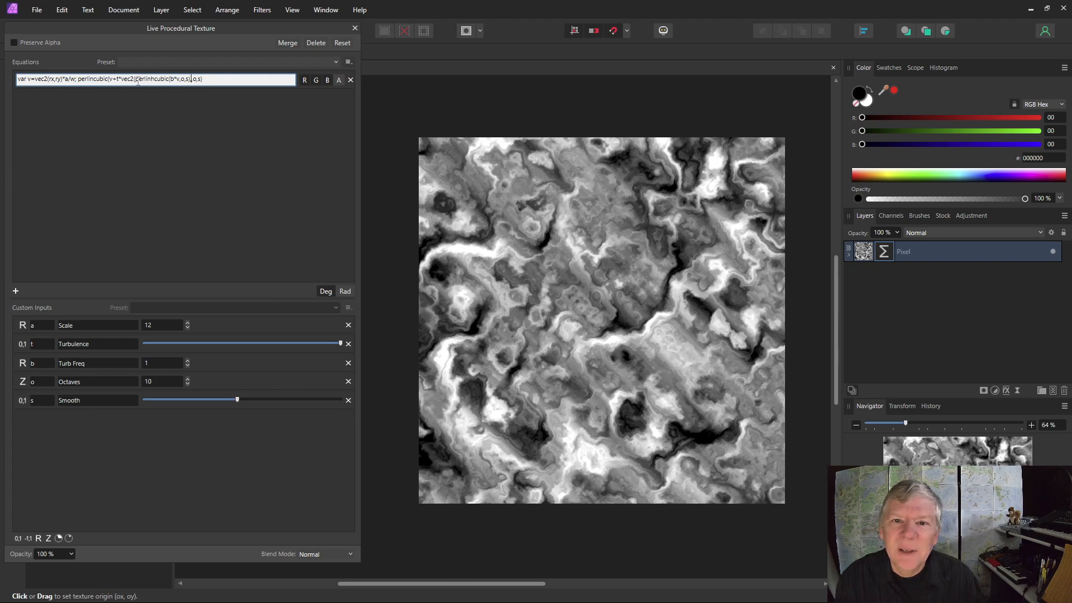
Step: Duplicate perlinhcubic(b*v,o,s) as the second vec2 component, close the vec2 parenthesis and apply the equation
left_click_drag(138, 81, 195, 79)
key("ctrl+c")
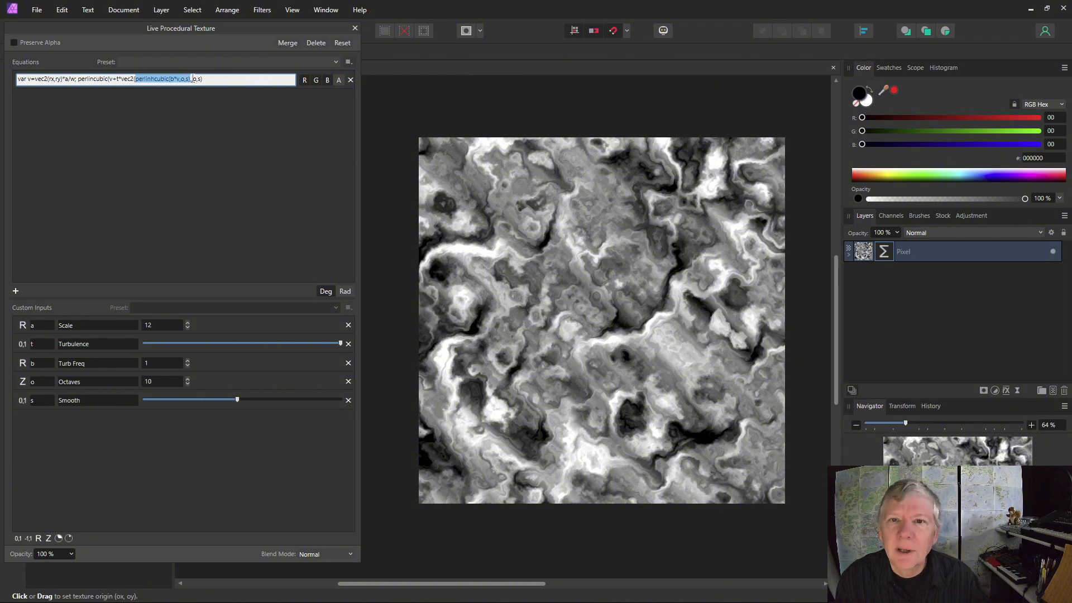
left_click(193, 79)
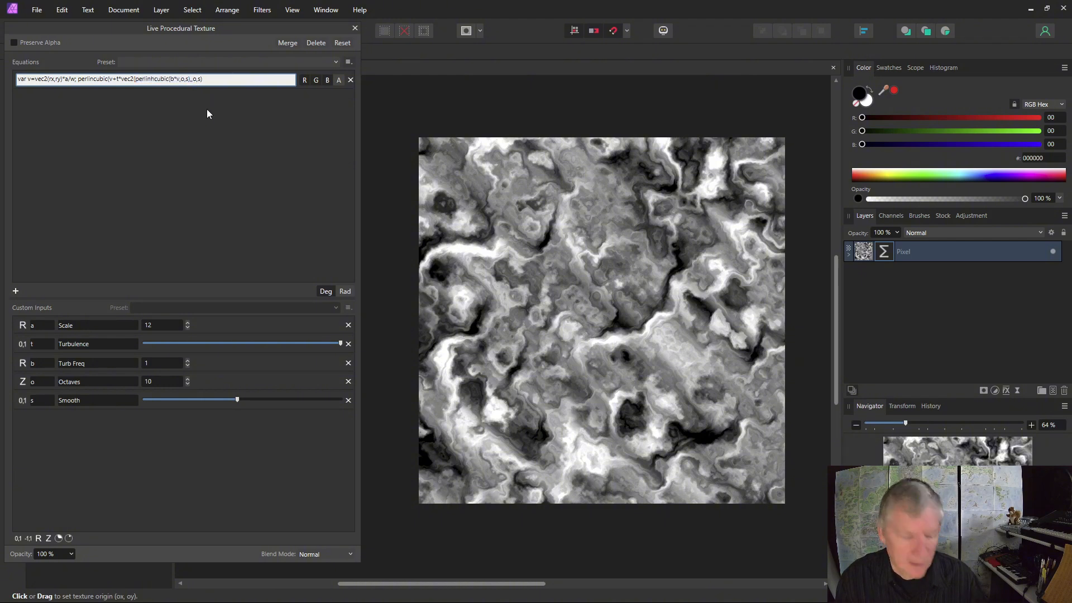
key("ctrl+v")
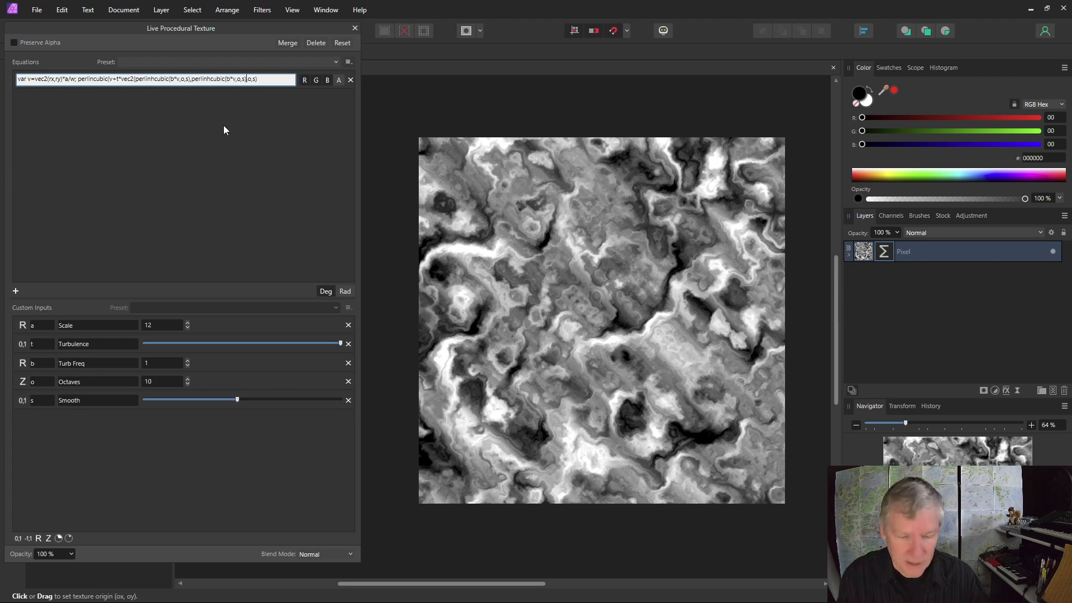
type(")),")
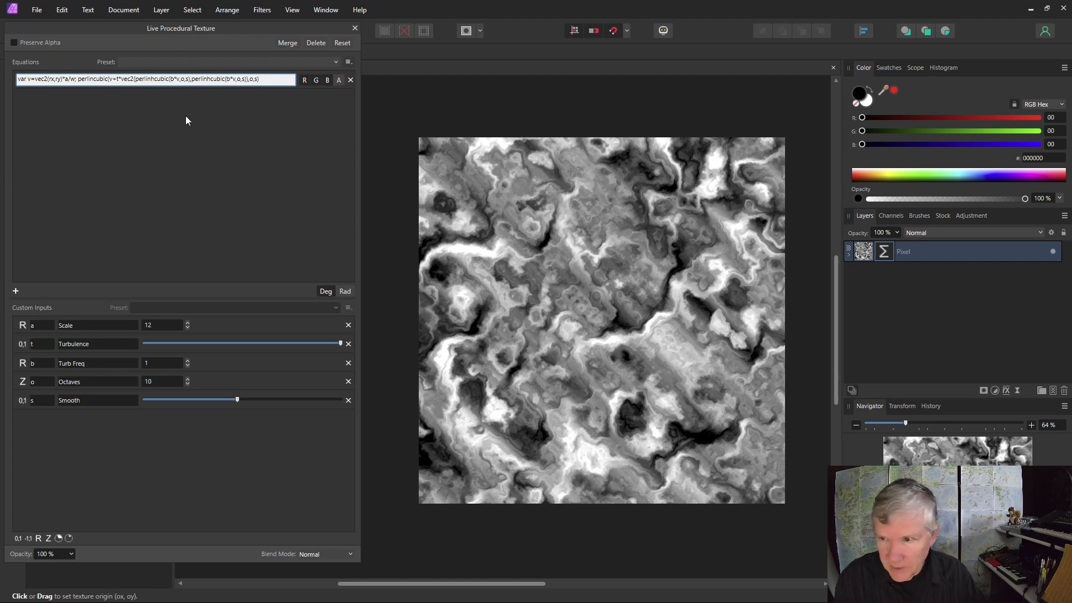
key("Return")
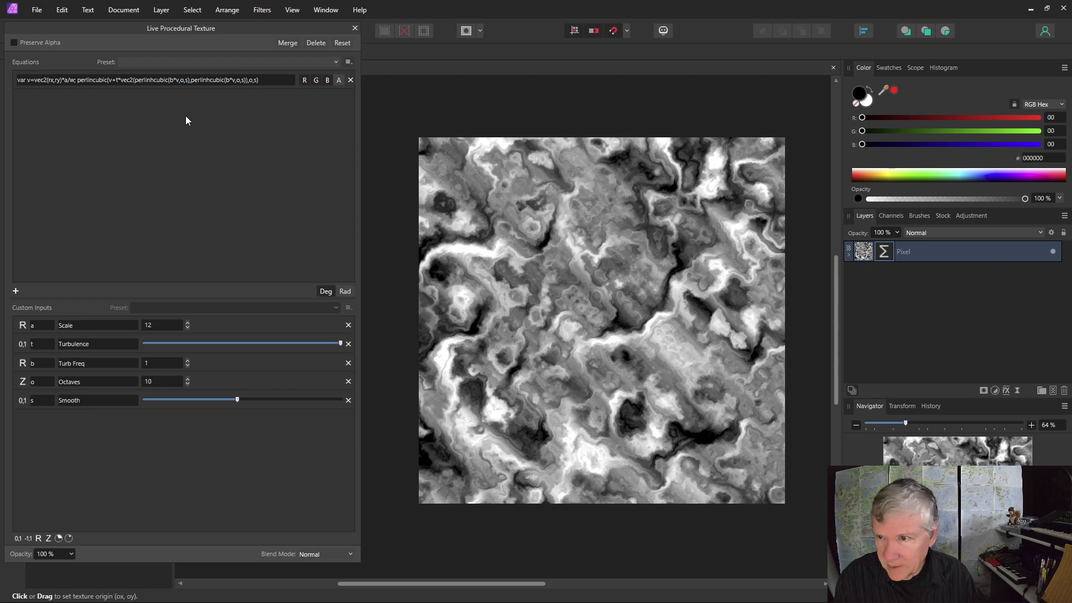
Step: Offset the first vec2 component by w so that it reads perlinhcubic(b*v-w,o,s)
left_click(178, 79)
left_click(180, 81)
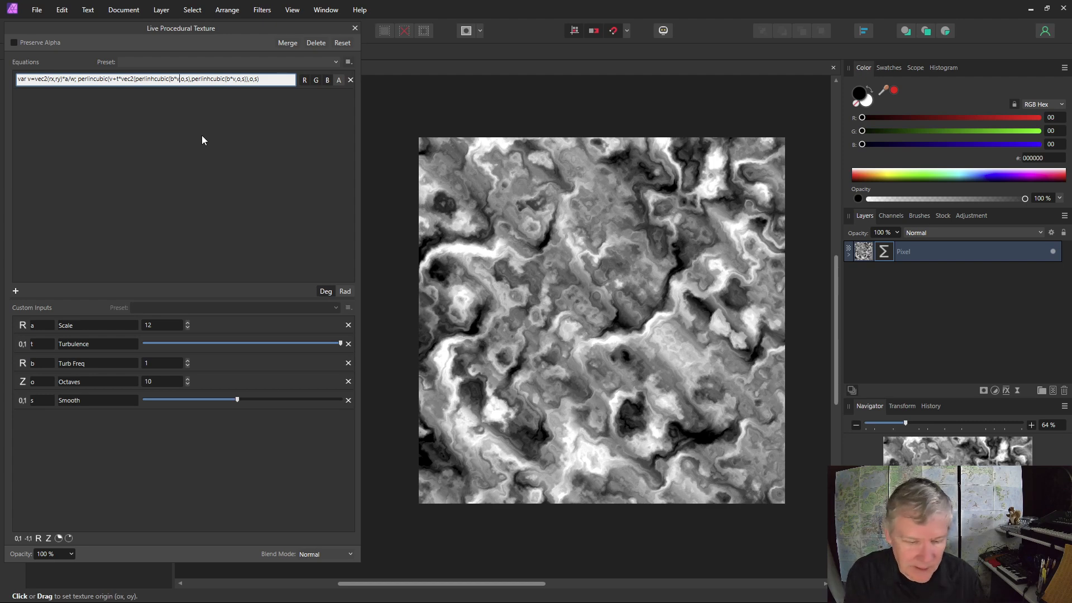
type("-w")
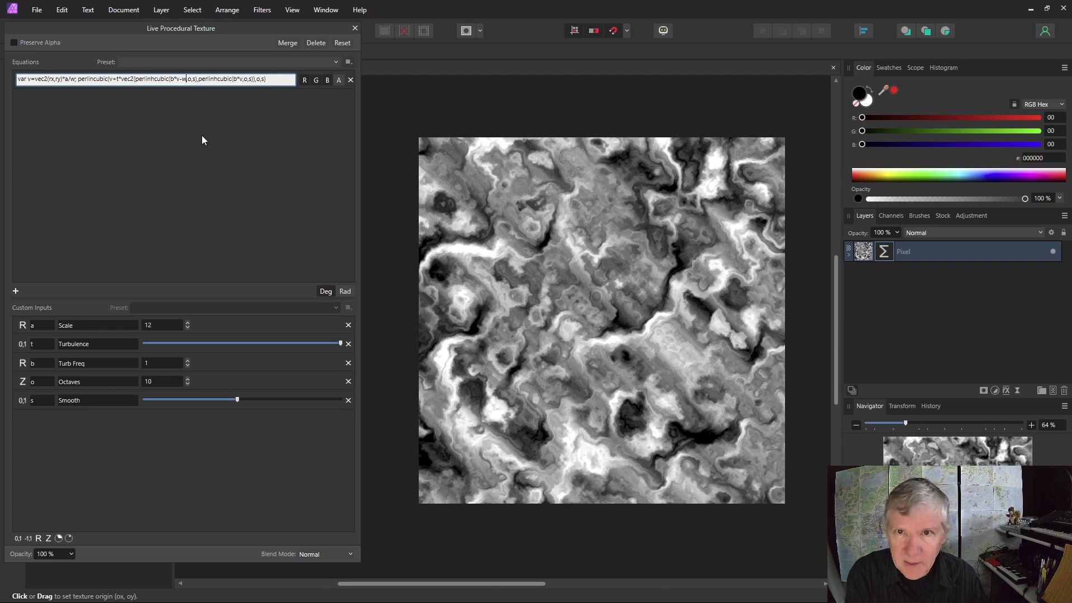
key("Return")
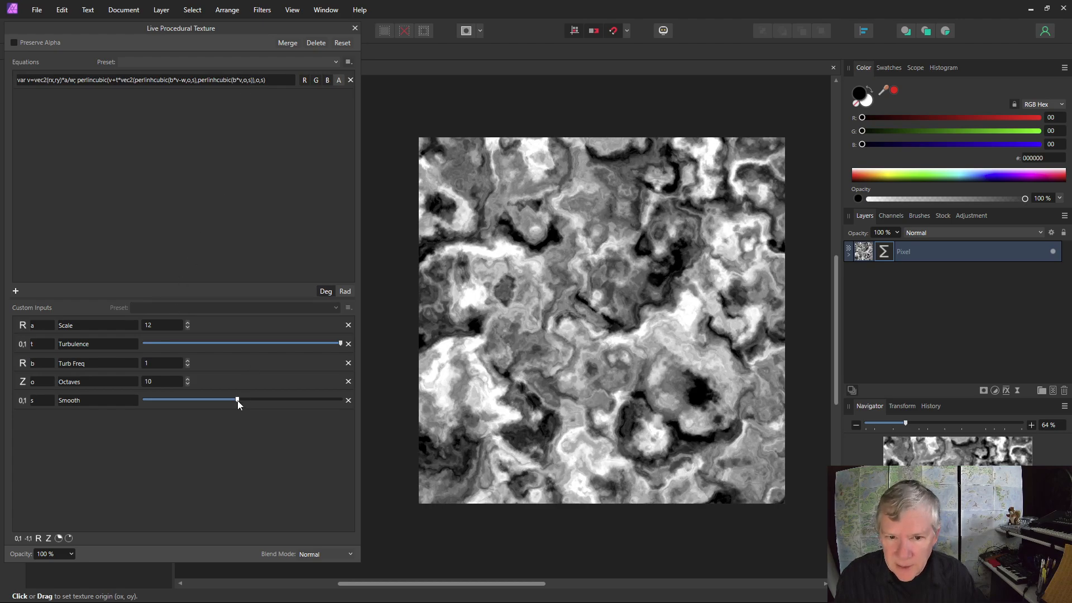
Step: Try Turb Freq at 4 with Smooth set slightly above half of its range
mouse_move(238, 402)
left_mouse_down()
mouse_move(387, 400)
mouse_move(243, 400)
left_mouse_up()
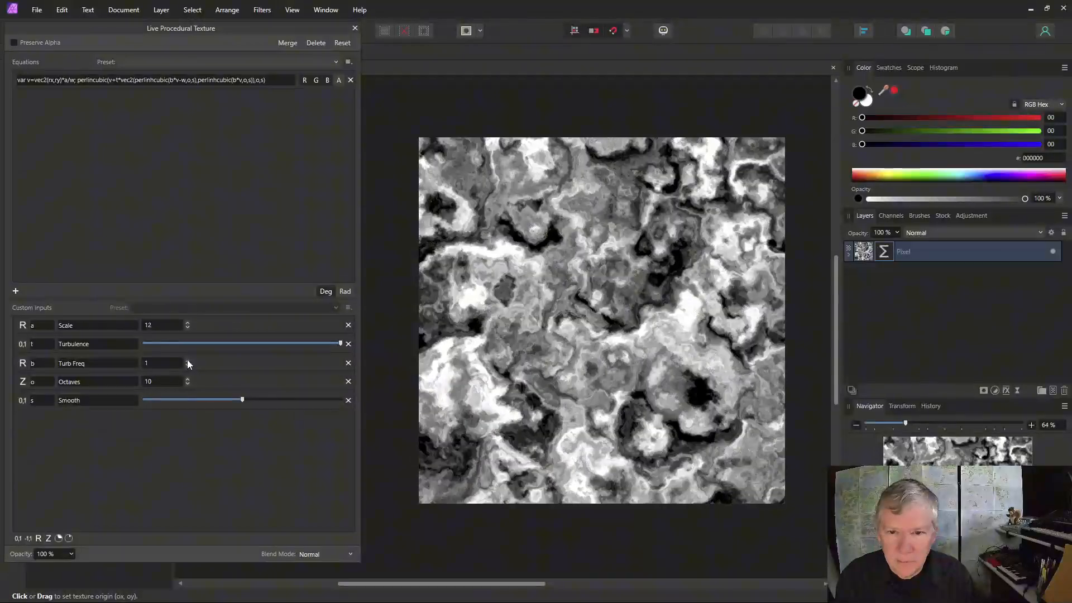
left_click(187, 361)
left_click(187, 362)
left_click(188, 361)
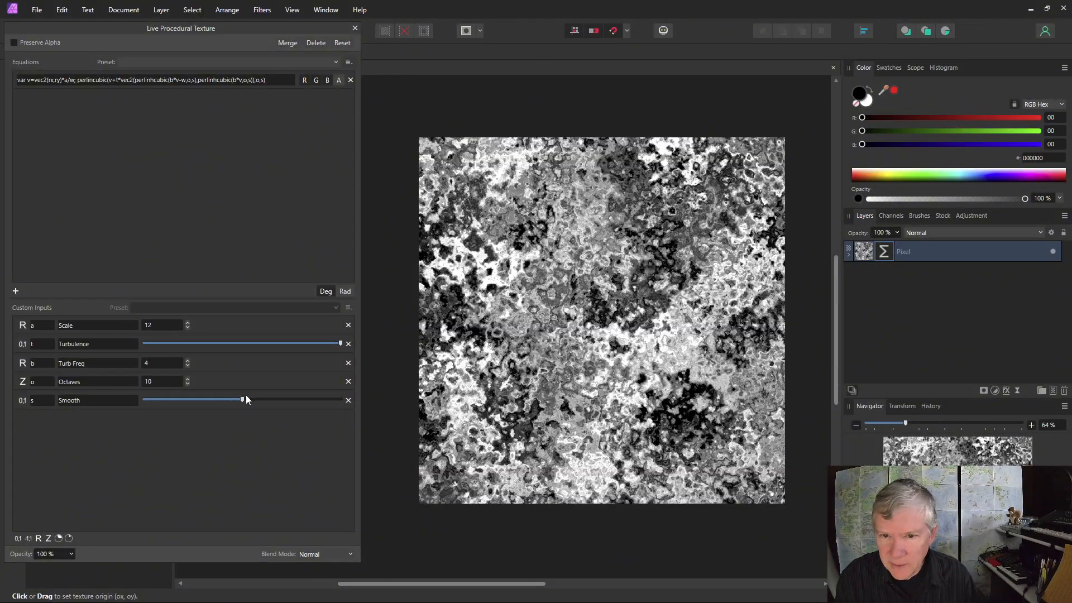
mouse_move(242, 400)
left_mouse_down()
mouse_move(292, 400)
mouse_move(246, 400)
left_mouse_up()
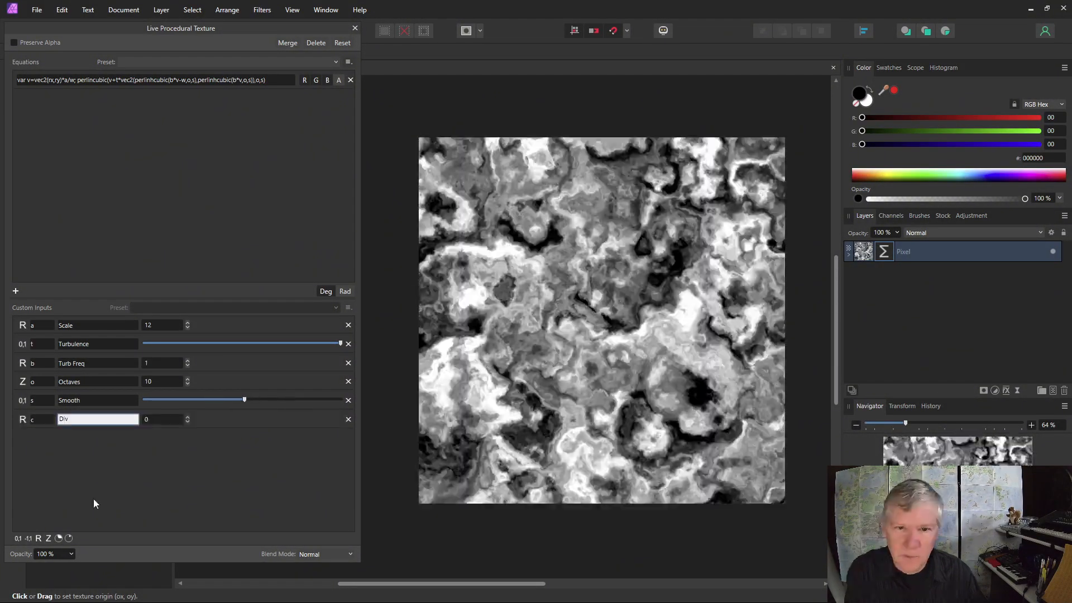
Step: Name custom input c "Divisor" with a value of 2 and divide b*v by c in both perlinhcubic terms
type("isor")
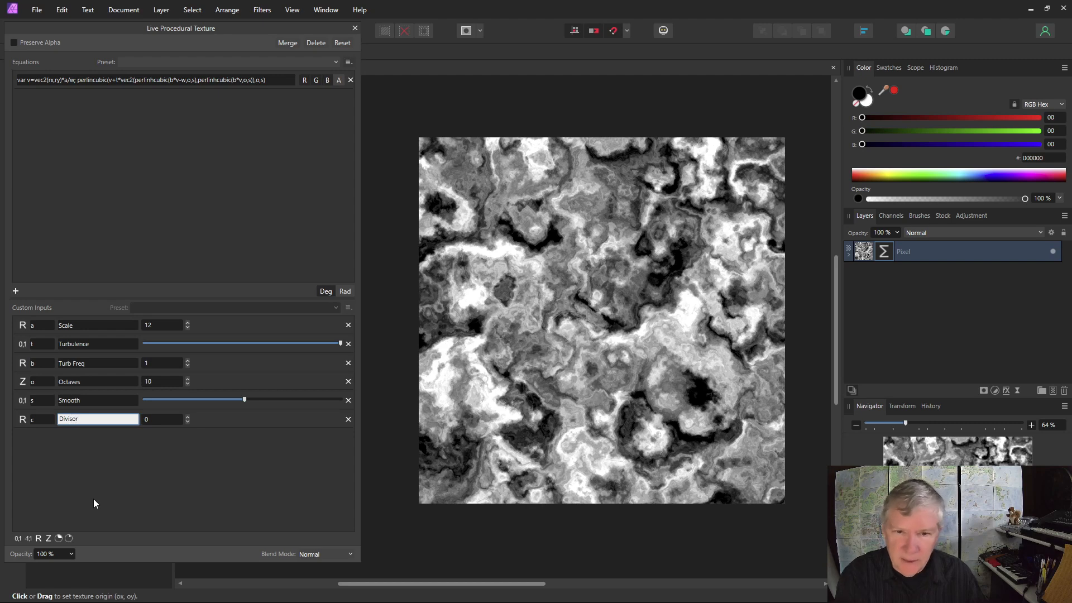
key("Return")
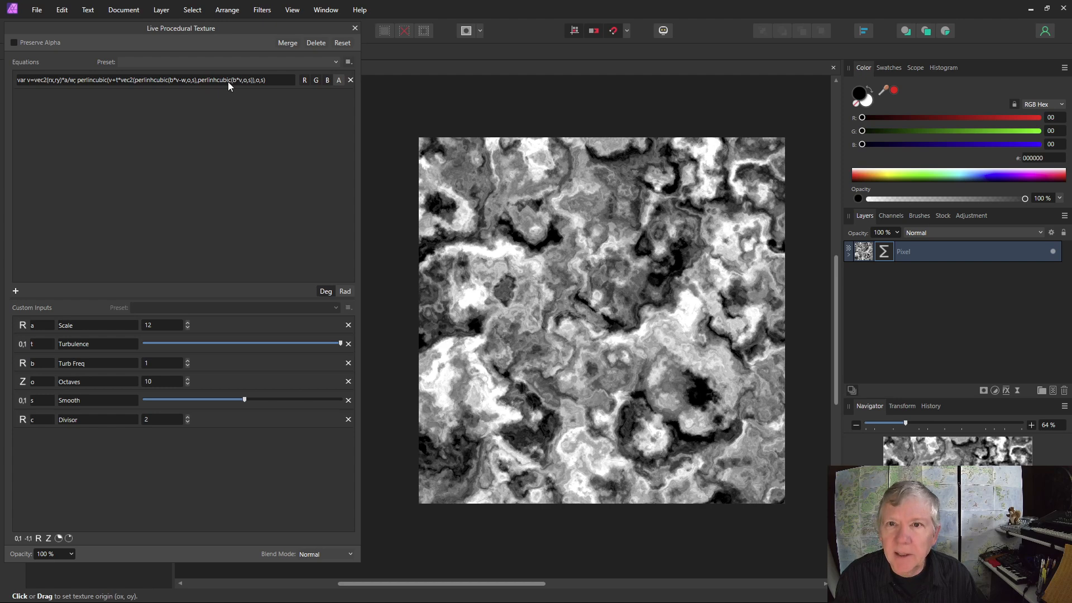
left_click(245, 81)
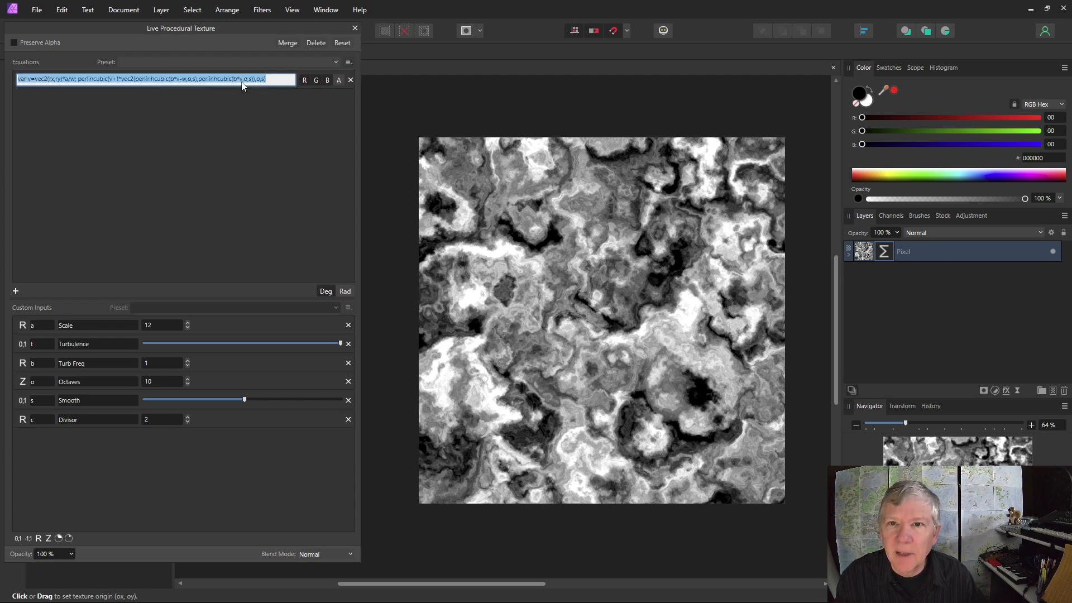
left_click(245, 82)
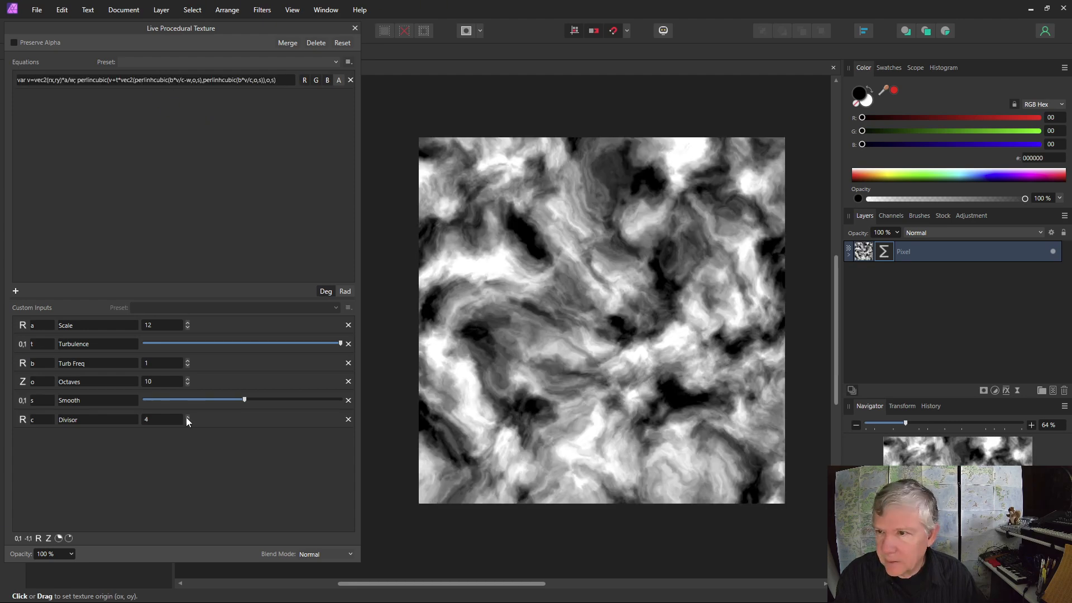
Step: Try the Divisor at 5, return it to 4, and raise Smooth to about 60% of its range
left_click(186, 417)
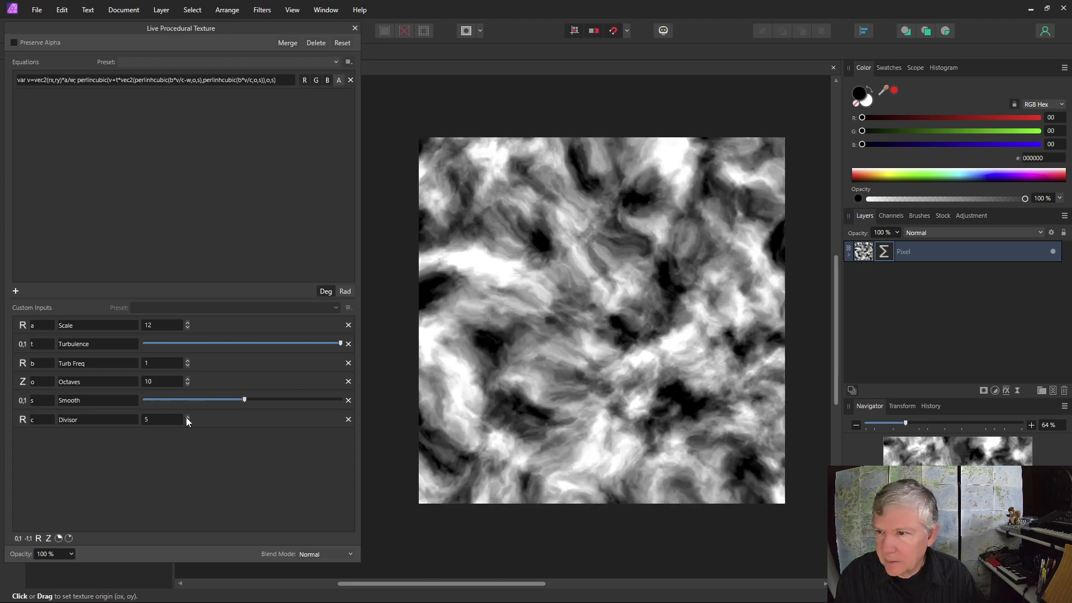
left_click(188, 422)
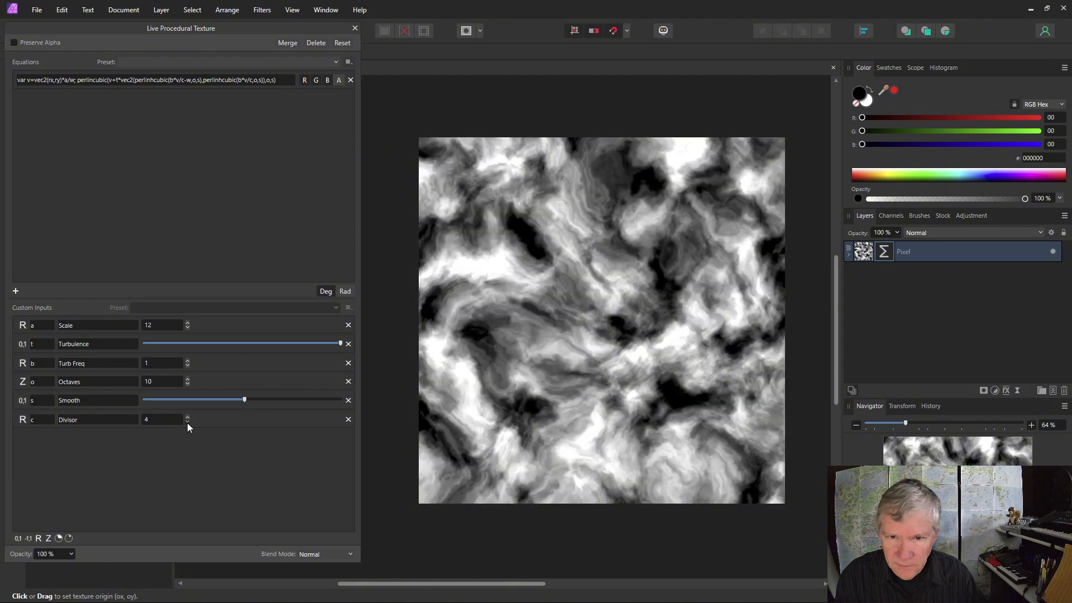
left_click_drag(244, 400, 262, 398)
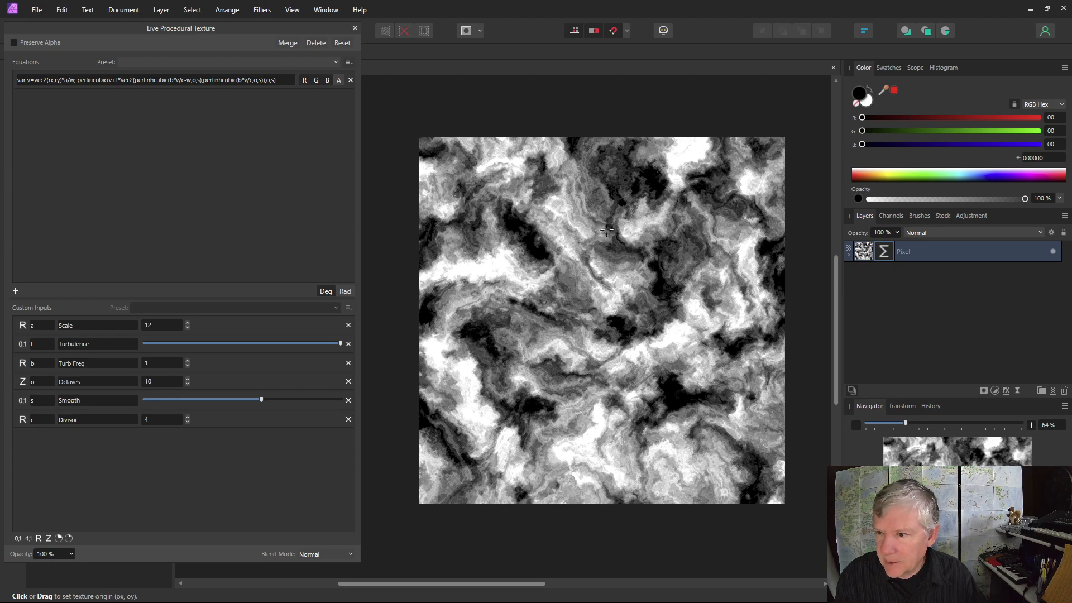
Step: Move the texture origin to a point near the centre of the canvas to show another part of the pattern
left_click(594, 351)
mouse_move(593, 352)
left_mouse_down()
mouse_move(567, 396)
mouse_move(626, 314)
mouse_move(561, 314)
mouse_move(578, 350)
left_mouse_up()
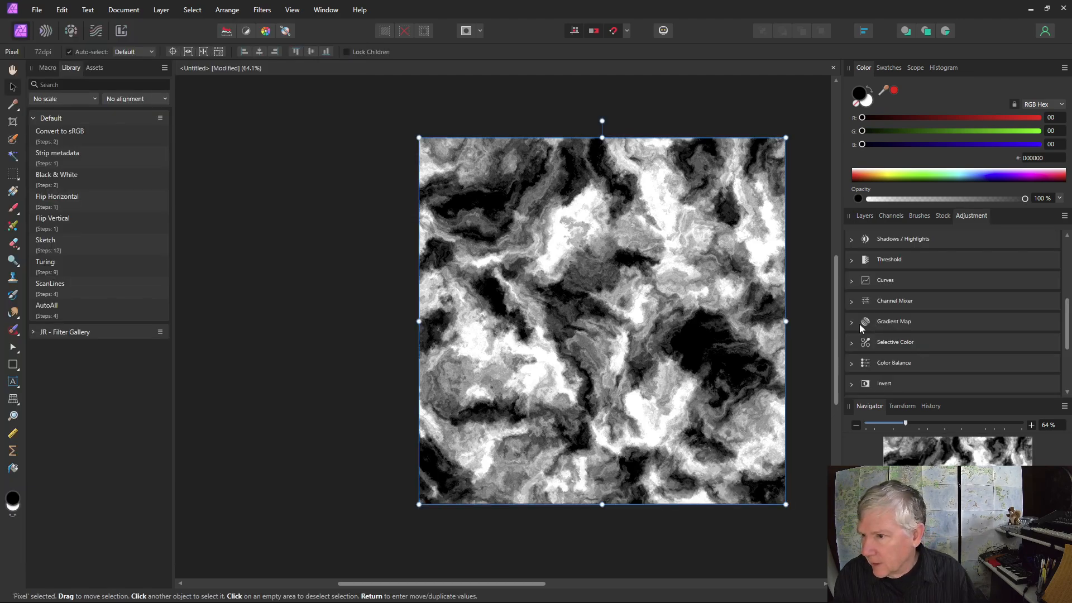
Step: Colour the texture with a Gradient Map adjustment using the G2 preset
left_click(867, 323)
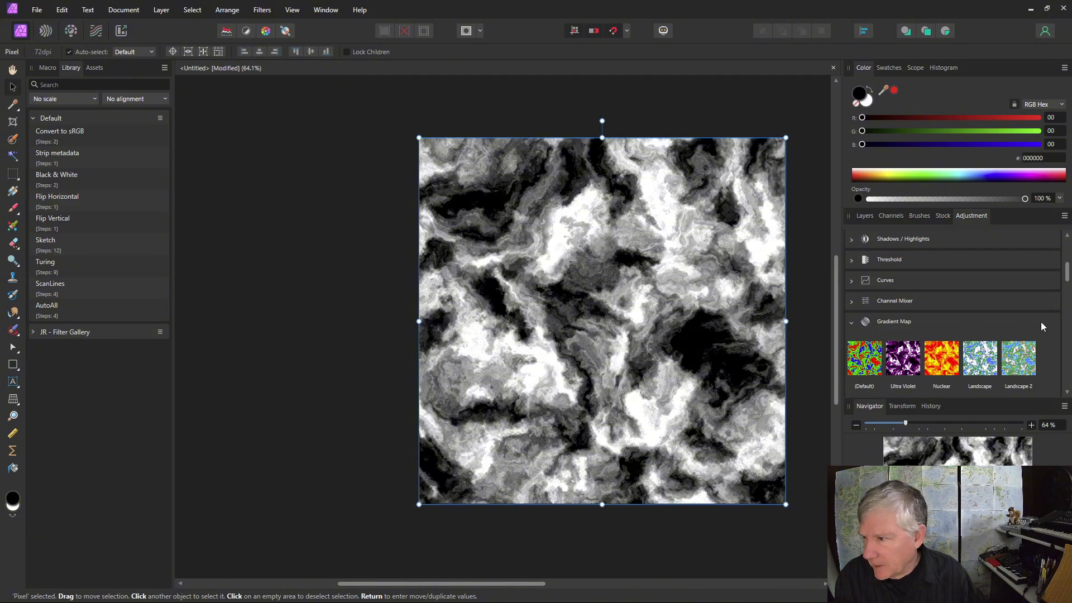
scroll(1034, 358, "down", 3)
scroll(1034, 358, "down", 5)
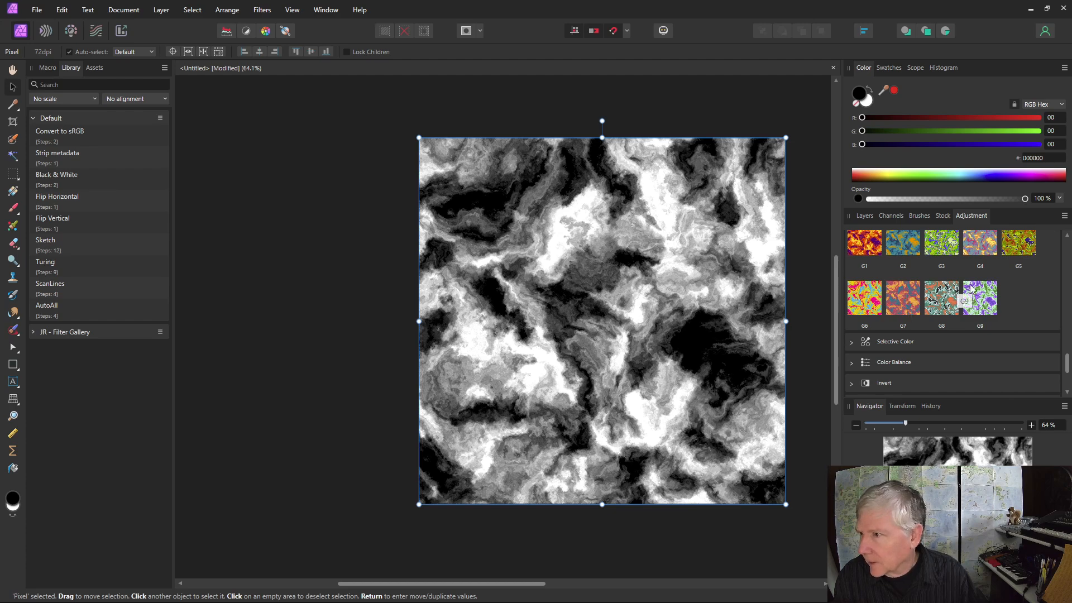
scroll(966, 293, "up", 1)
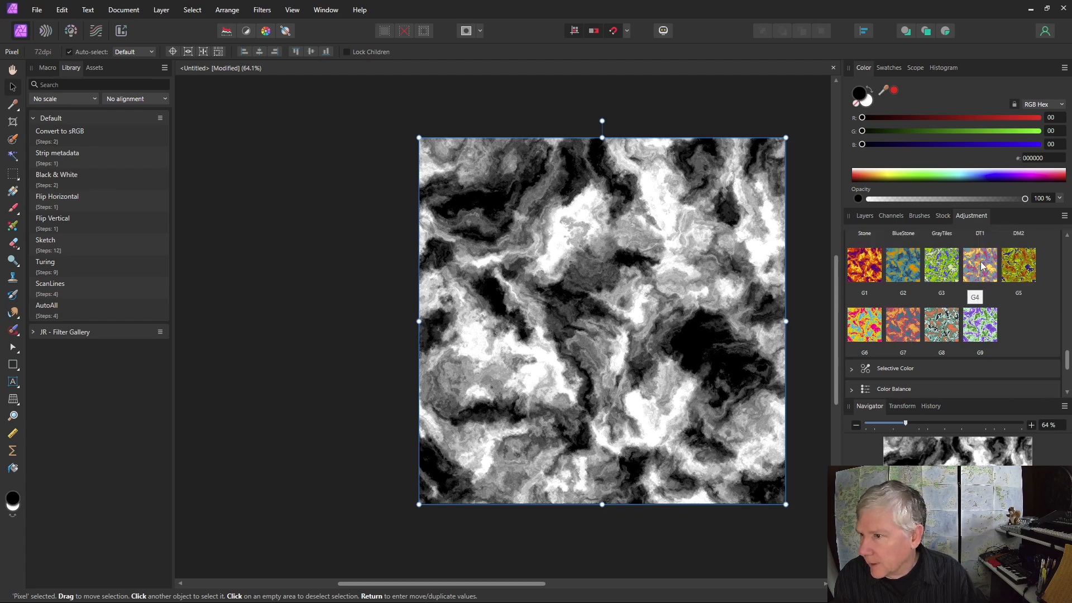
left_click(905, 266)
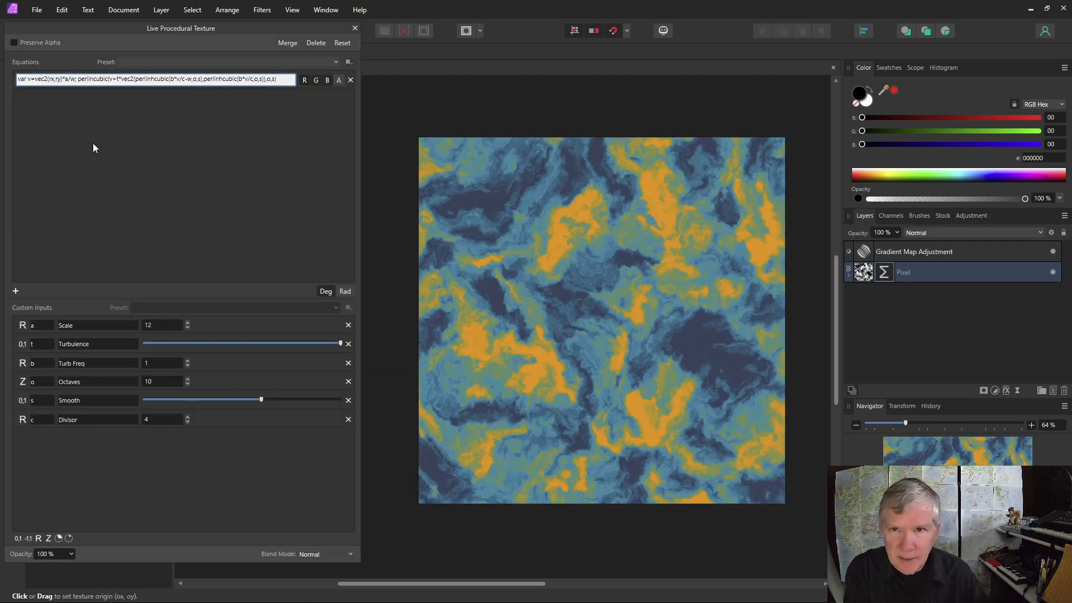
Step: Assign the outer perlincubic expression to a new variable by inserting "var t1=" before it in the equation
type("var t")
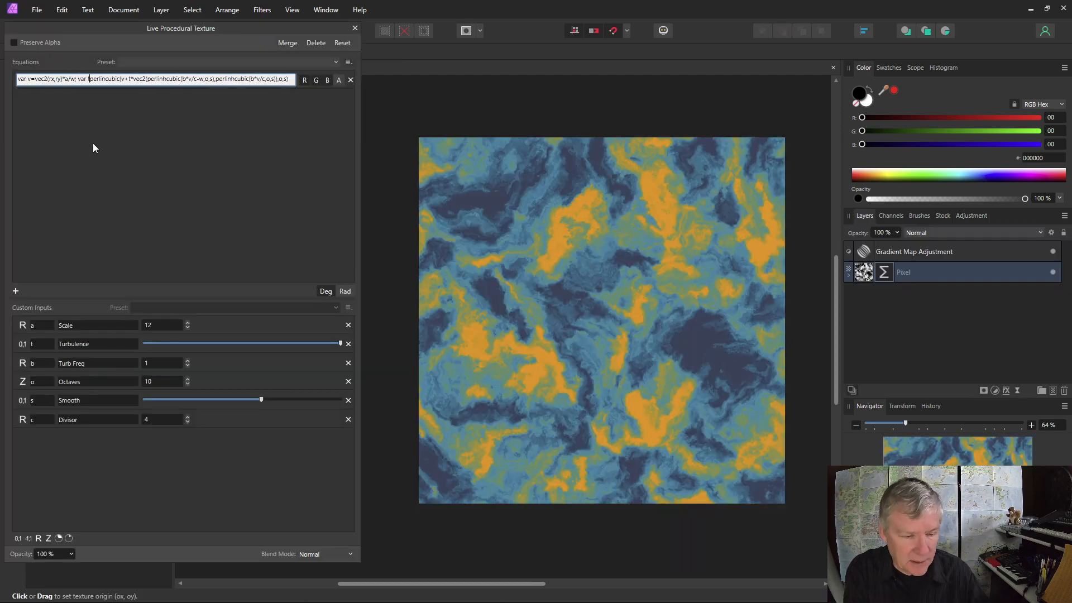
type("1=")
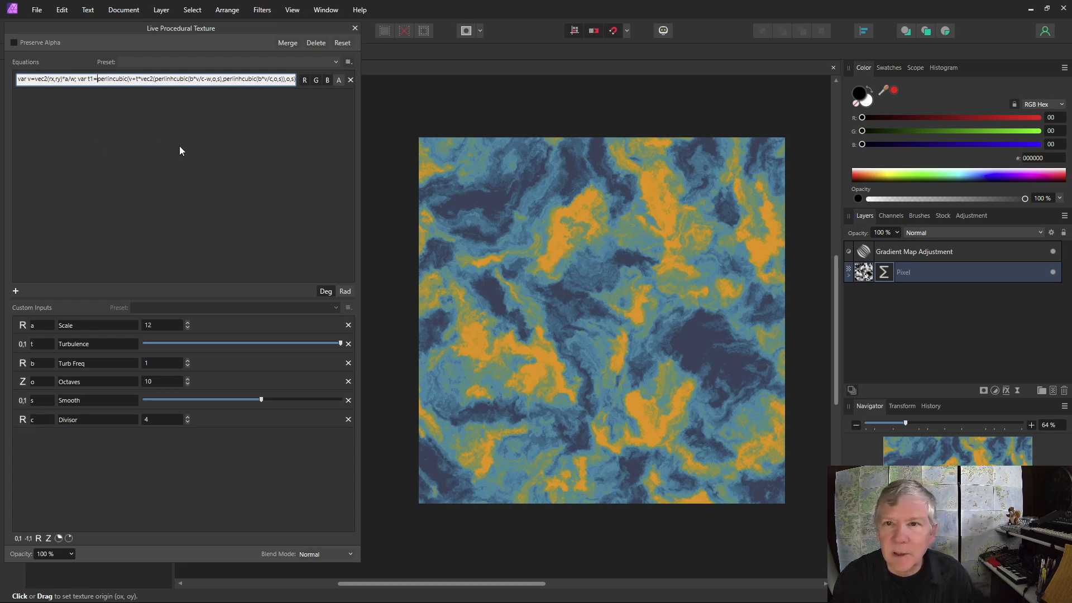
key("ctrl+1")
left_click(169, 95)
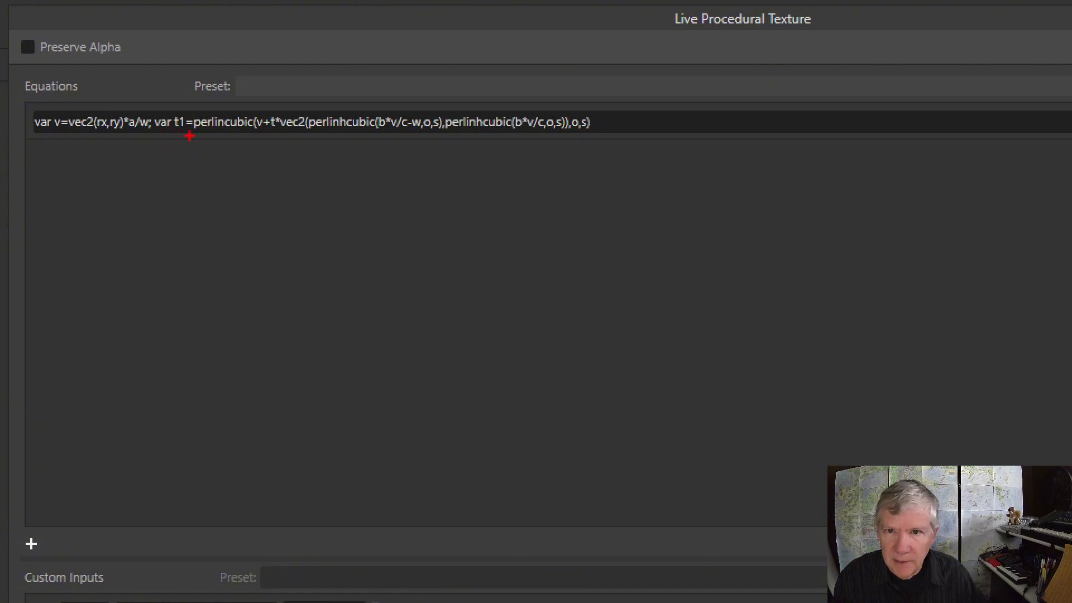
left_click_drag(193, 136, 251, 142)
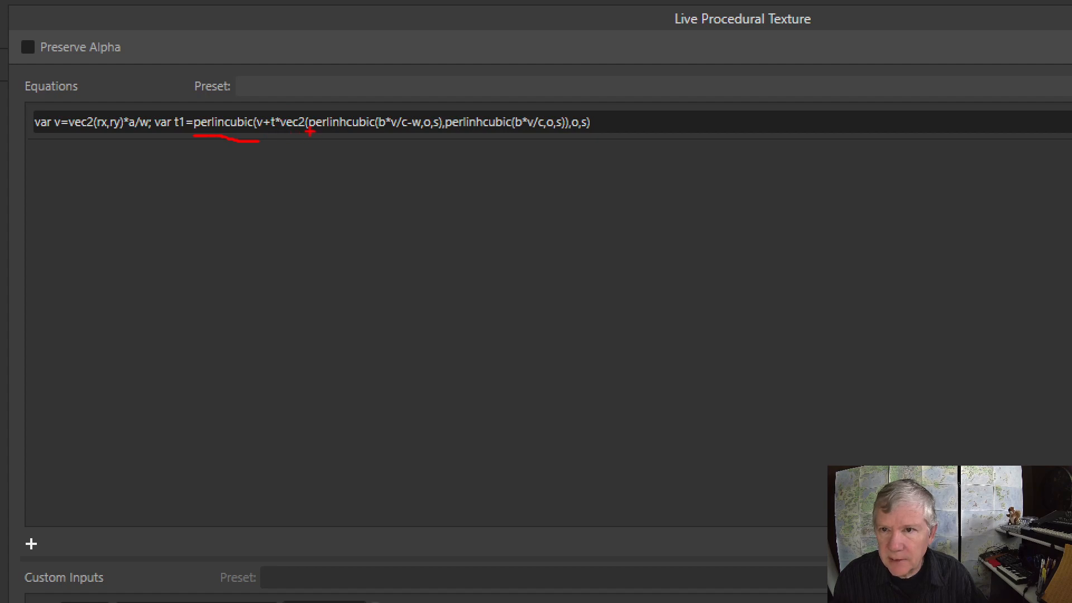
left_click_drag(332, 135, 520, 135)
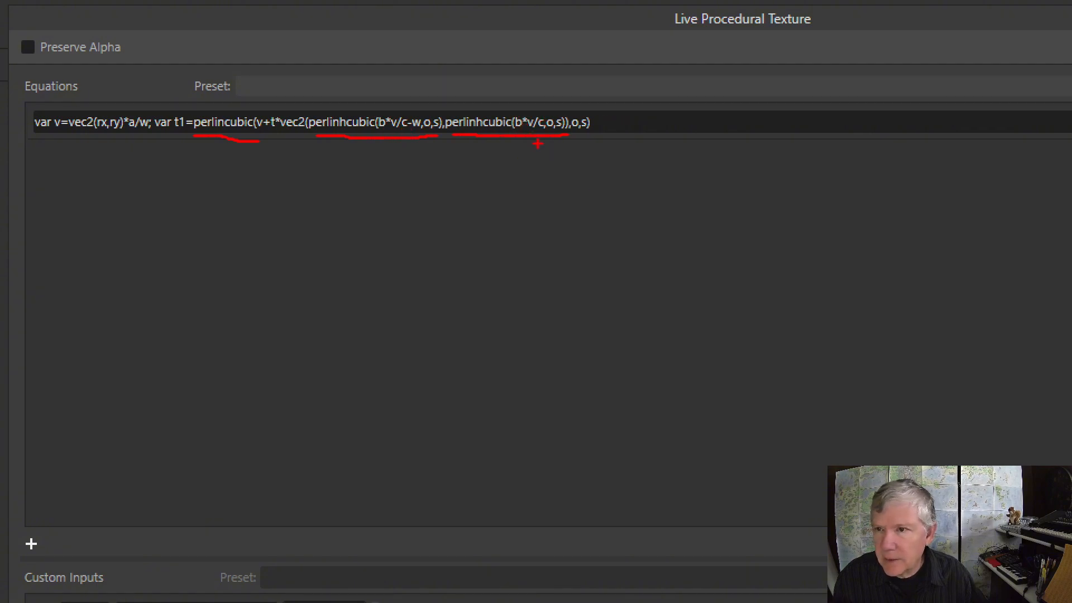
Step: Add an angle-type custom input with the name th and the description Angle
key("Escape")
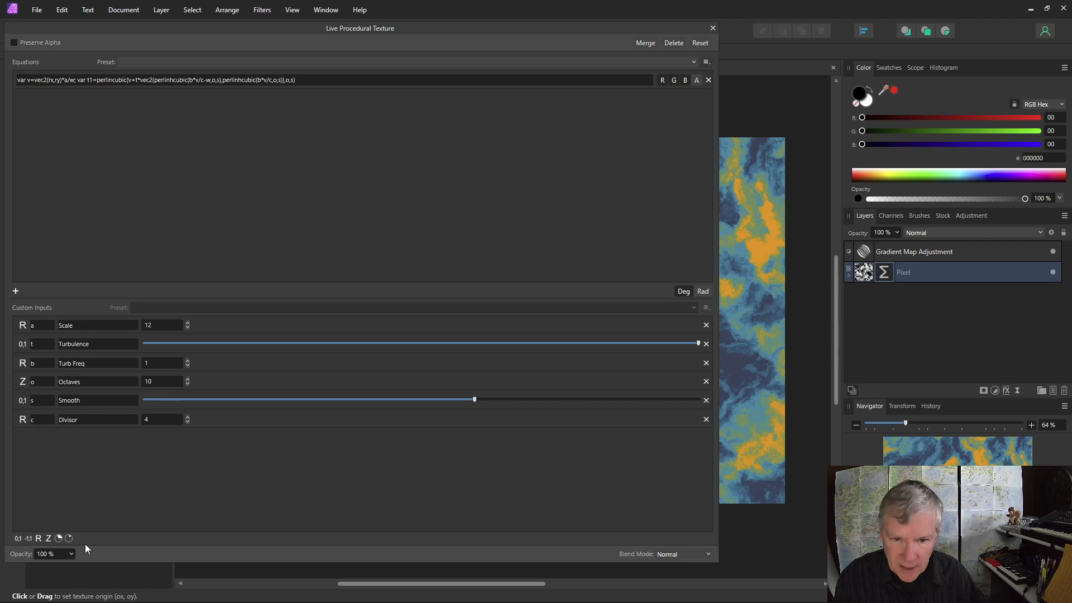
left_click(59, 539)
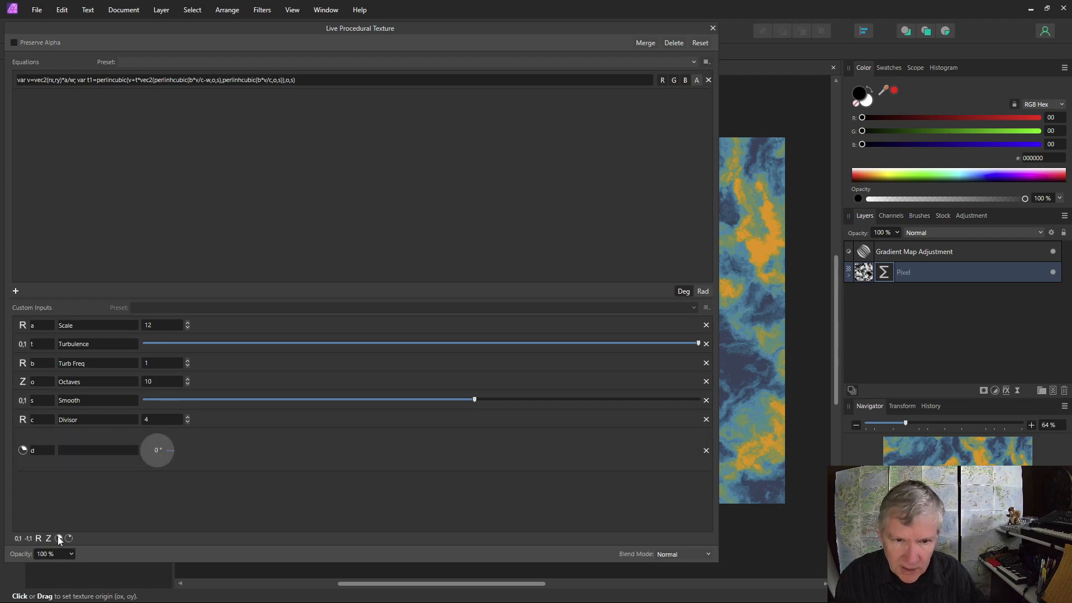
left_click(41, 450)
type("th")
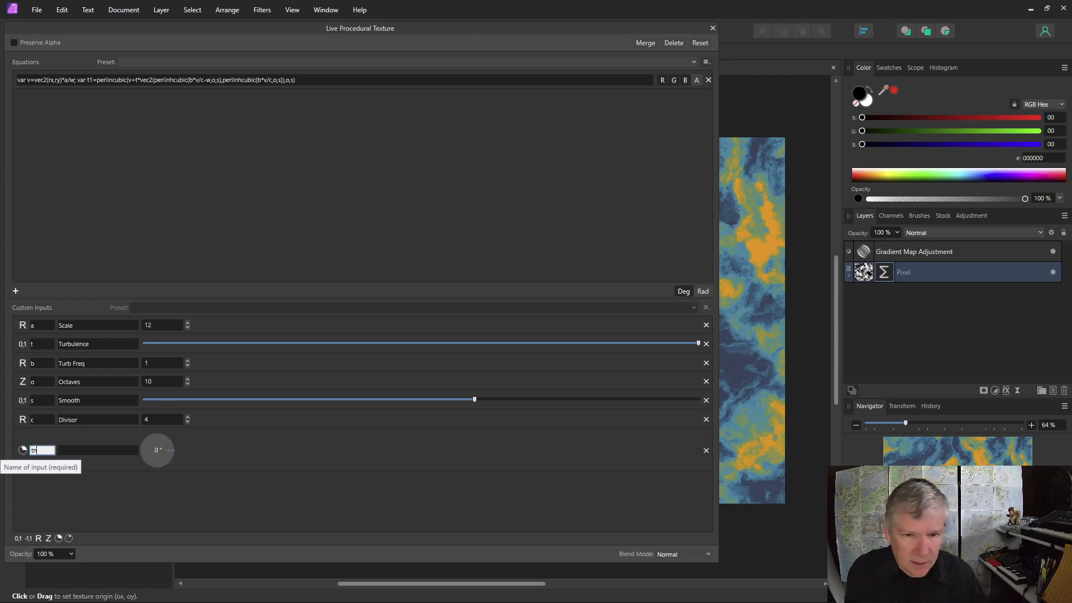
left_click(108, 453)
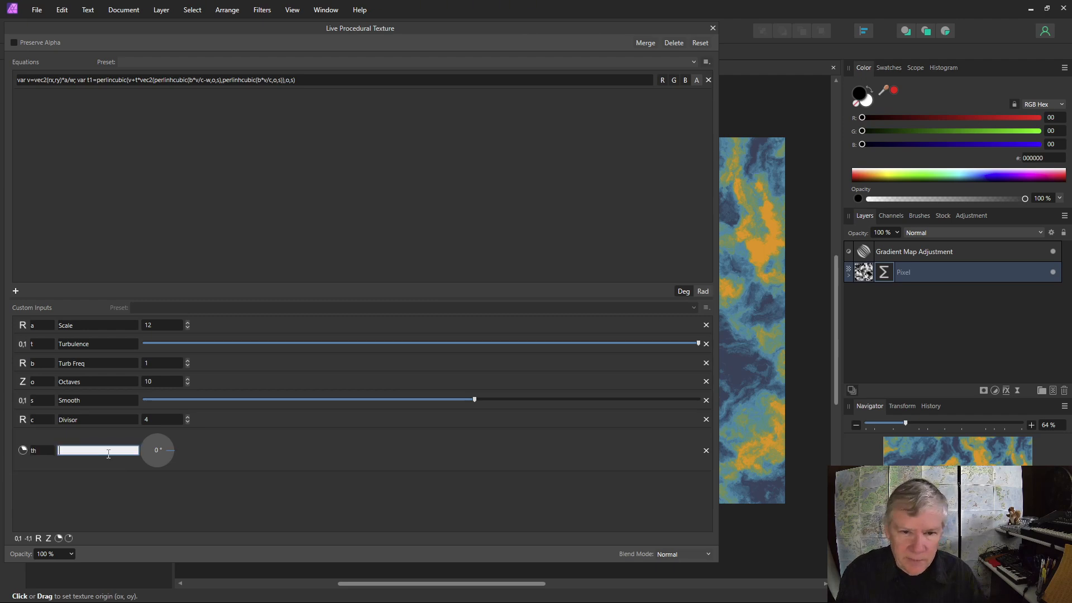
type("Angle")
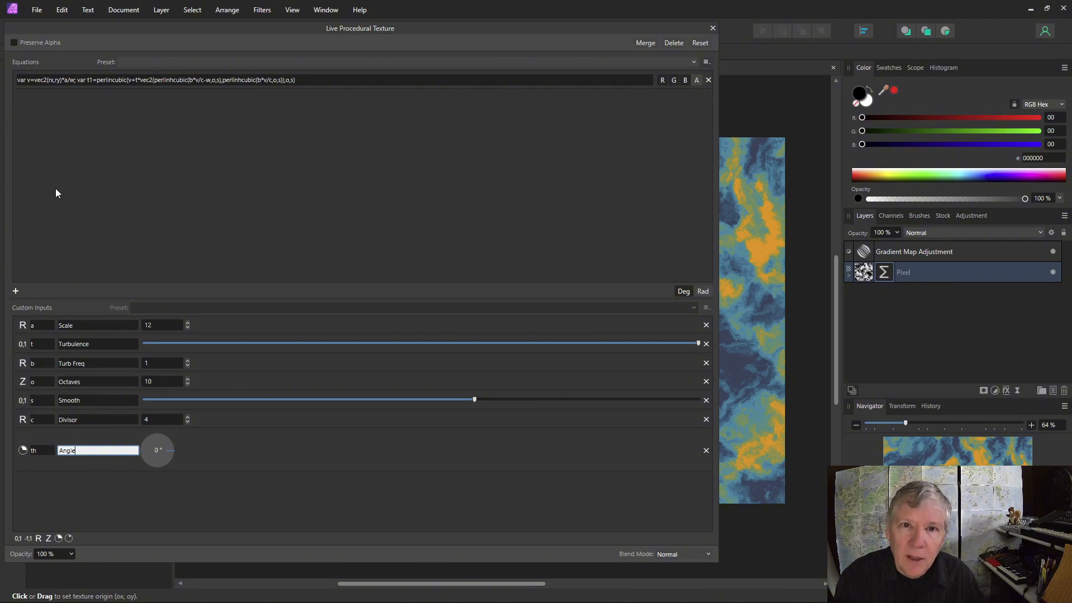
key("Return")
Step: Change the first component of the v vector in the equation to rx*cos(th)-ry*sin(th)
left_click(52, 83)
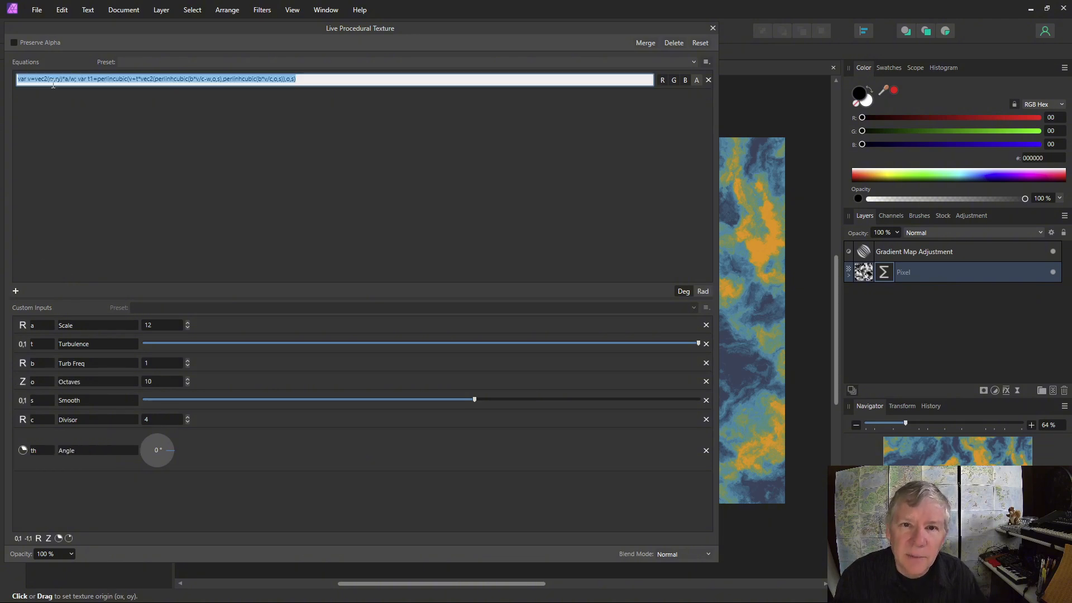
left_click(54, 79)
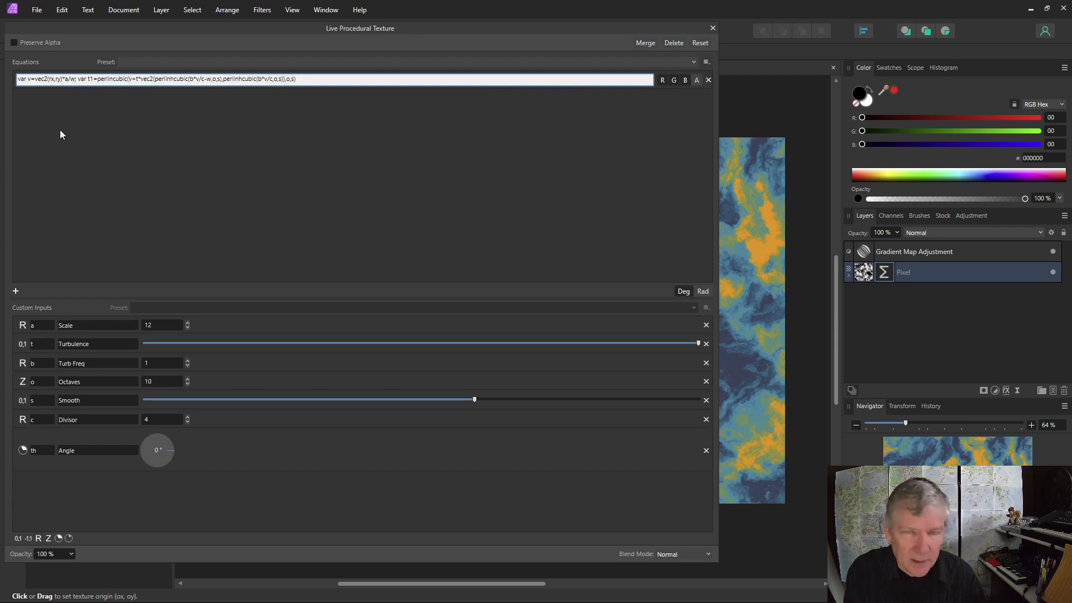
type("*cos(th)")
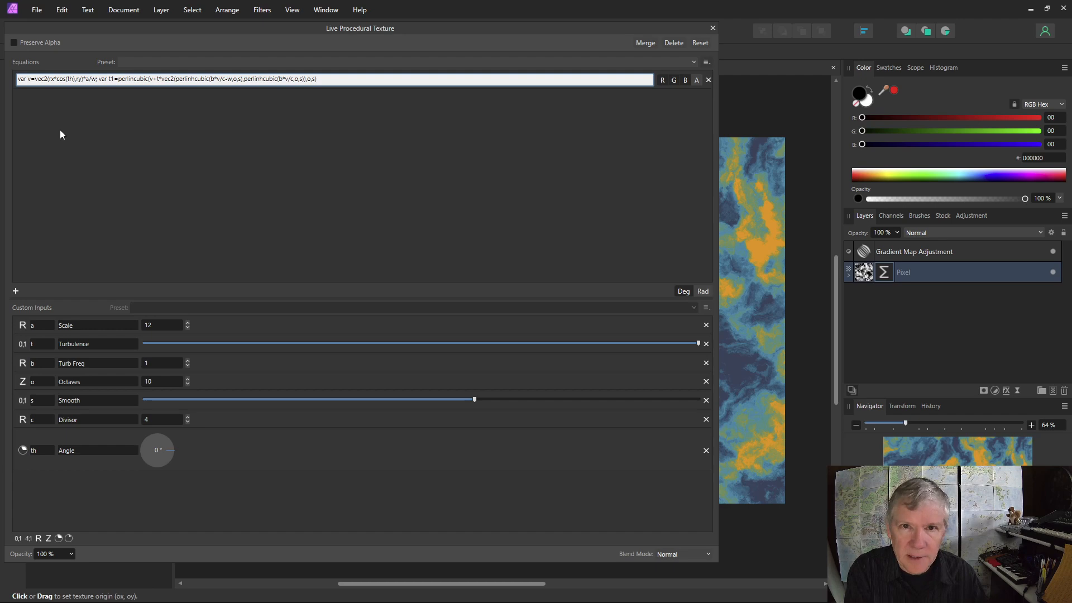
type("-ry*sin")
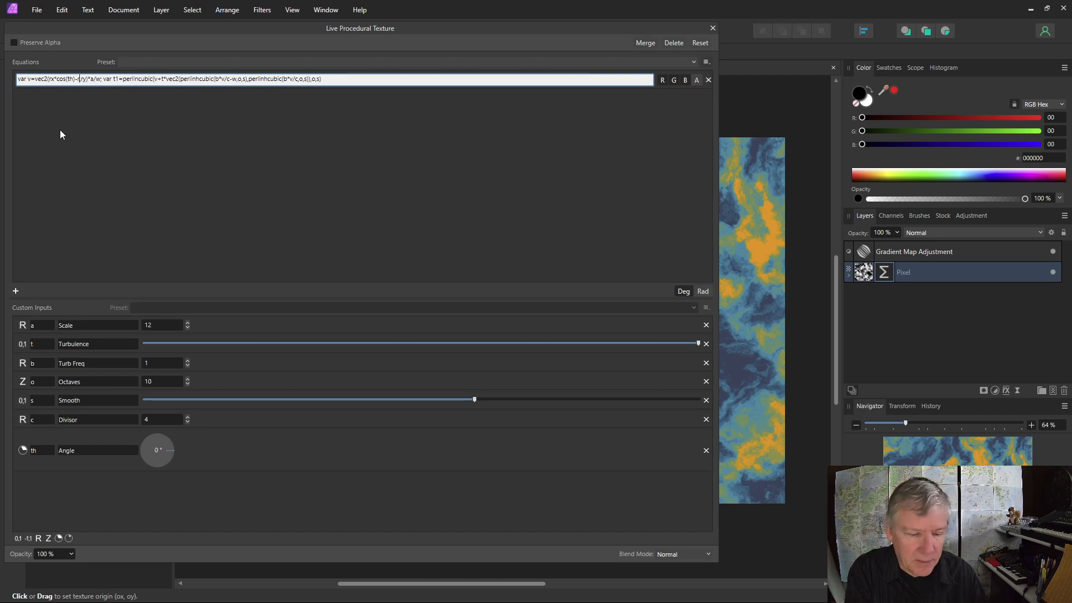
type("(th),")
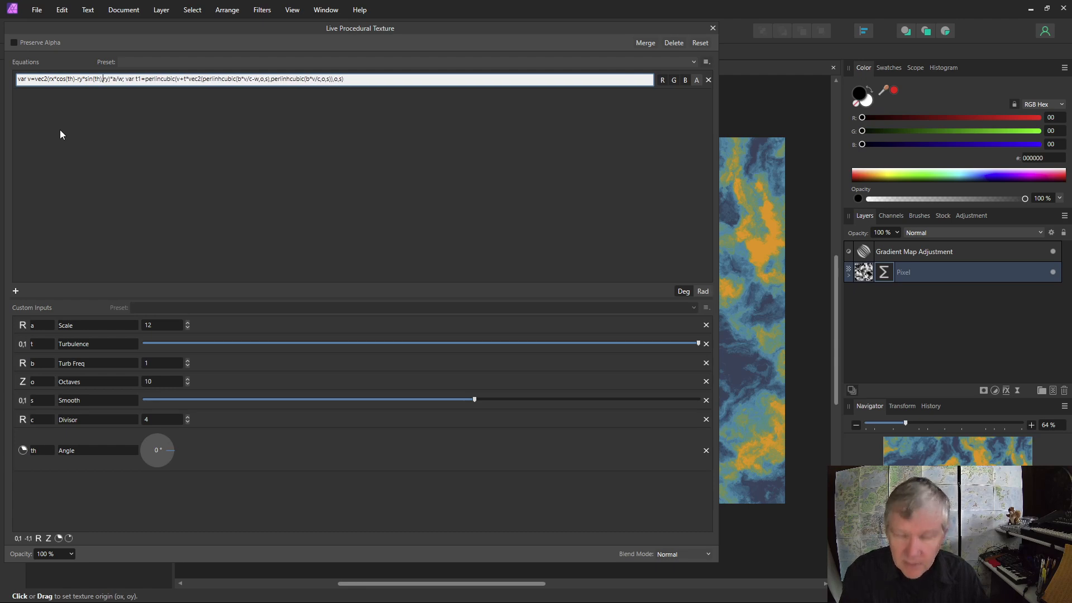
Step: Change the second component of the v vector to rx*sin(th)+ry*cos(th) and apply the equation
key("Right")
key("Right")
key("BackSpace")
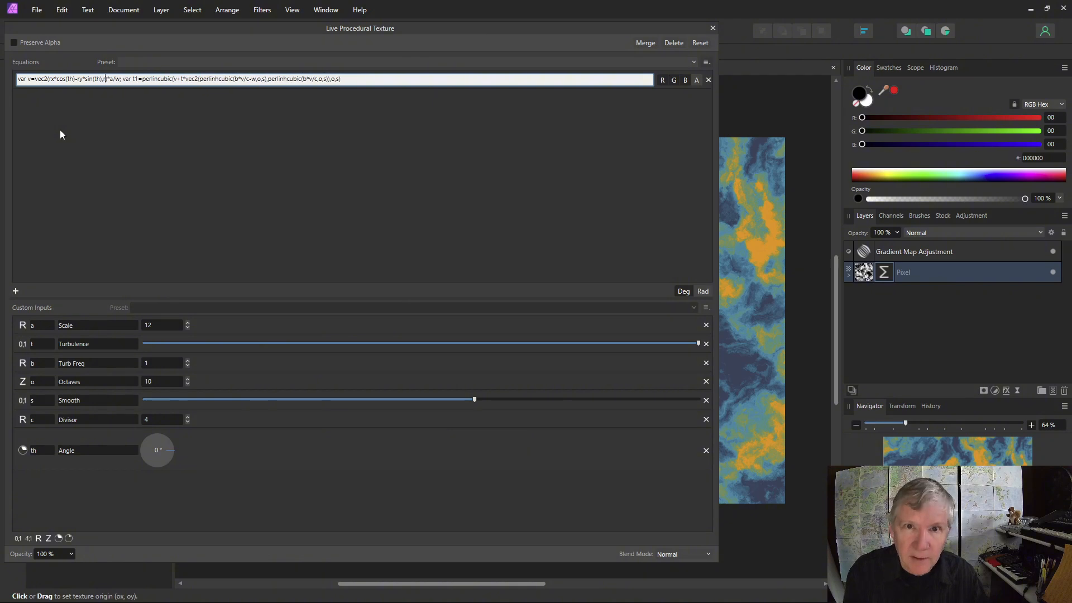
type("x")
type("*sin(")
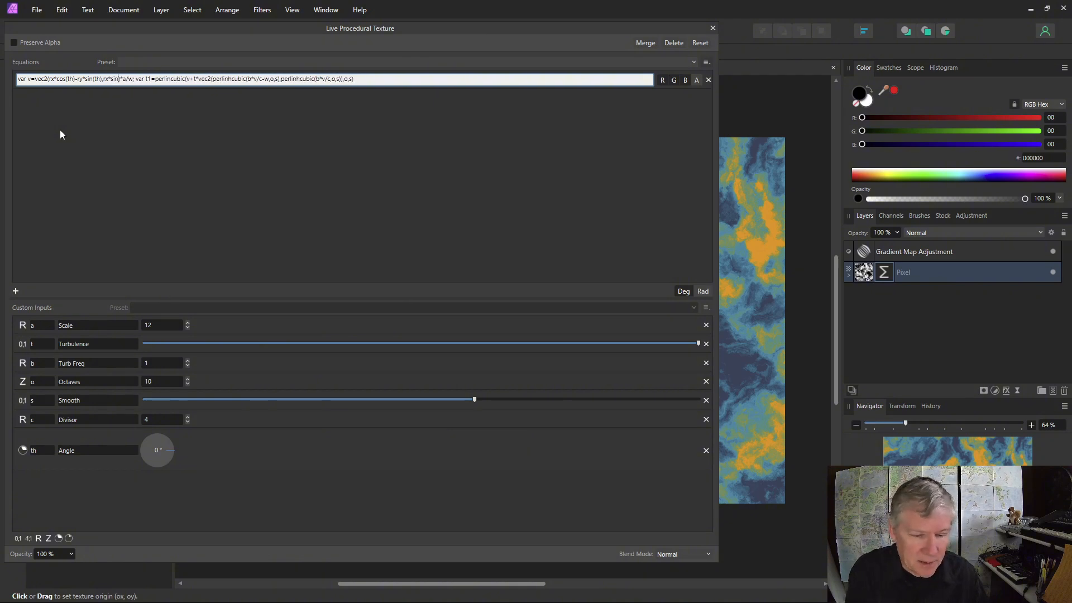
type("th")
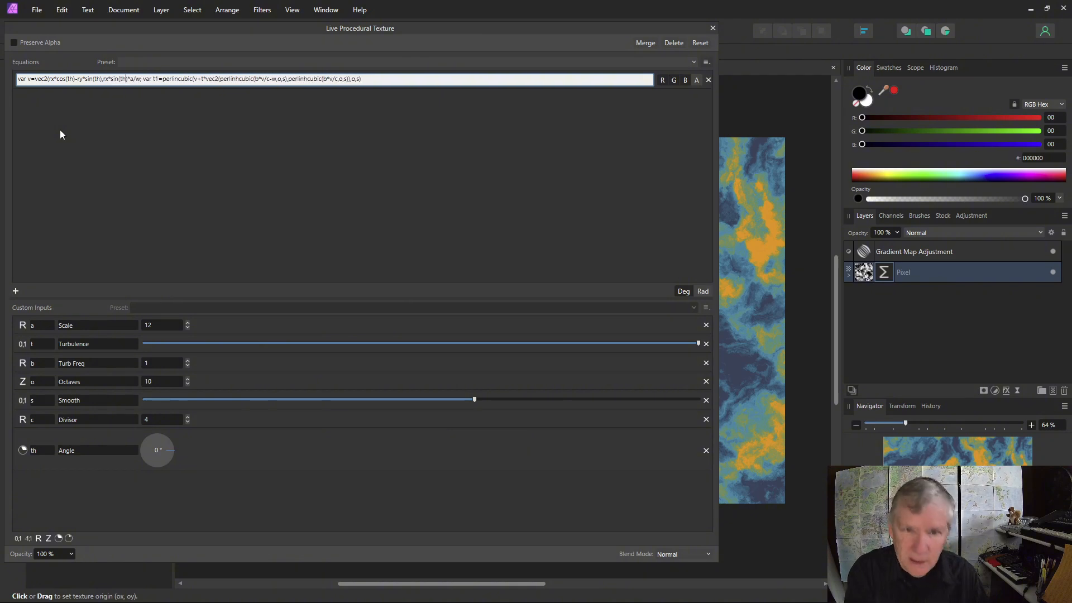
type(")+")
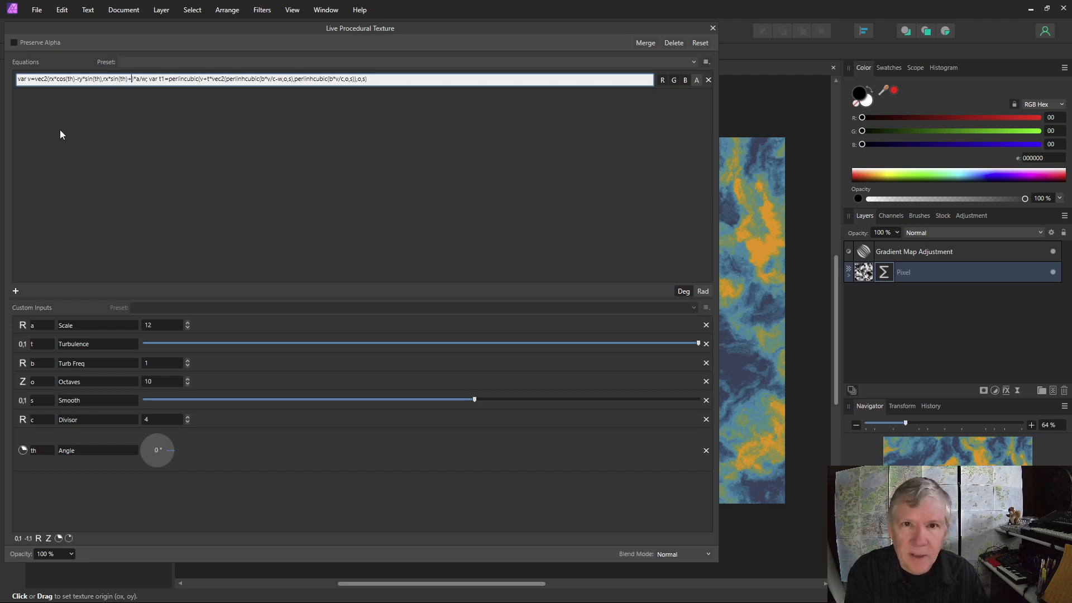
type("ry")
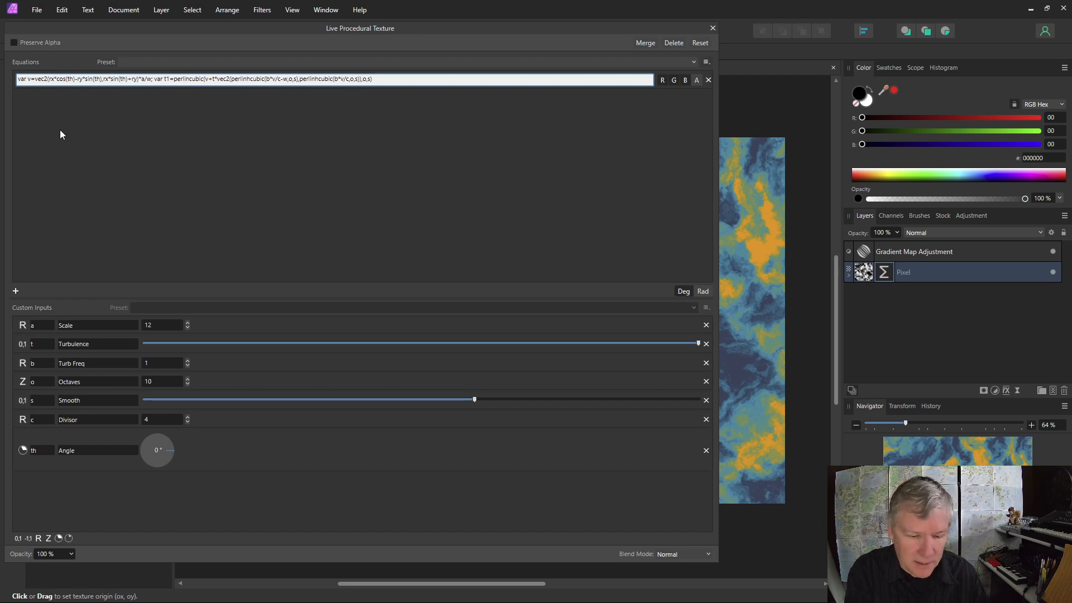
type("*cos")
type("(th)")
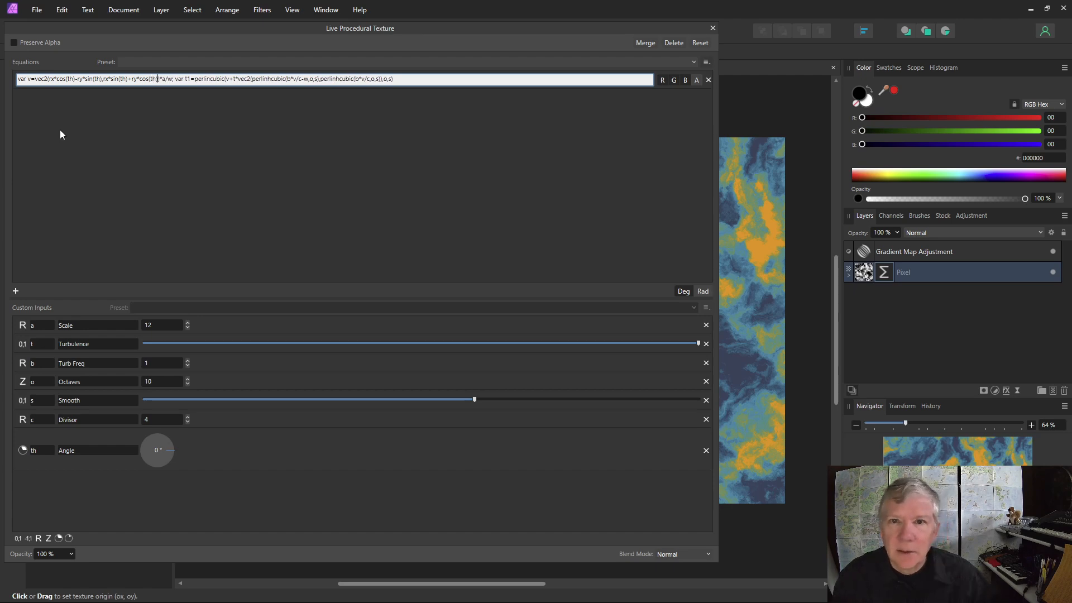
key("Return")
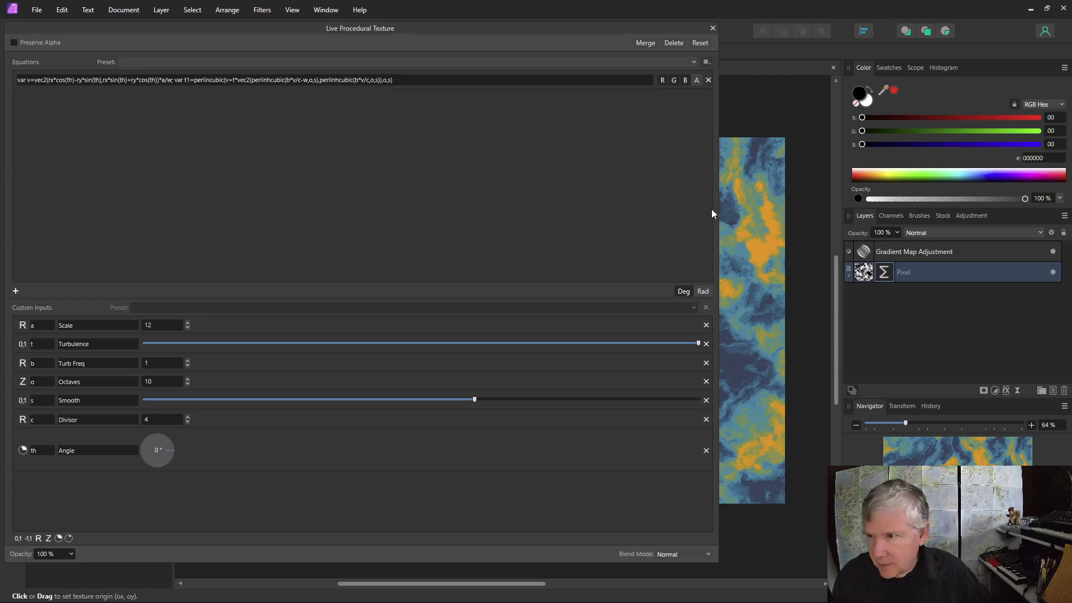
Step: Narrow the texture dialog to uncover more of the canvas and rotate the texture by setting Angle to 5°
left_click_drag(717, 213, 439, 202)
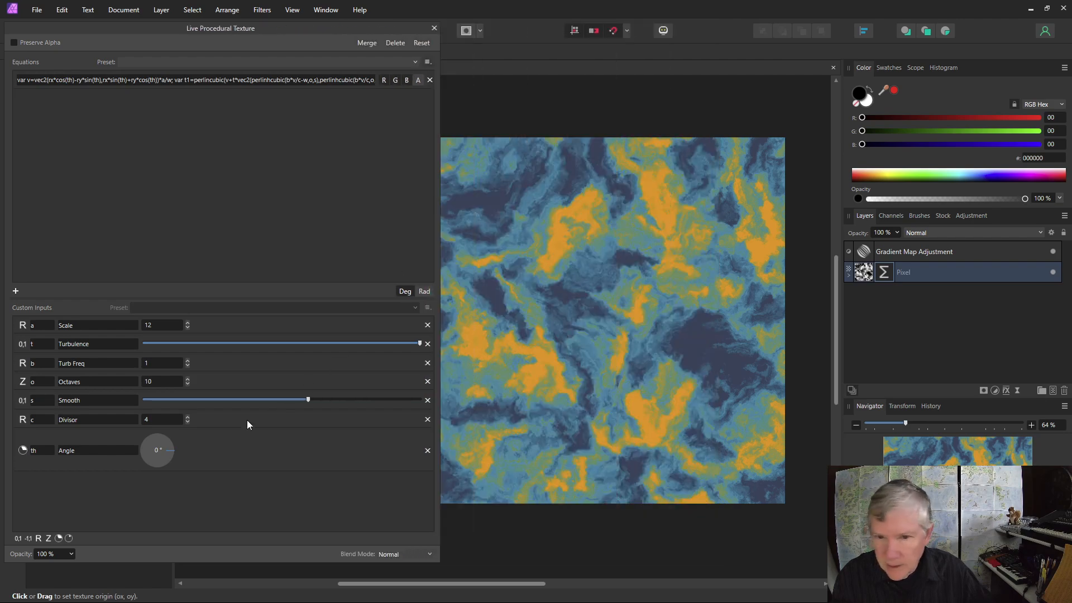
mouse_move(171, 450)
left_mouse_down()
mouse_move(162, 430)
mouse_move(167, 450)
left_mouse_up()
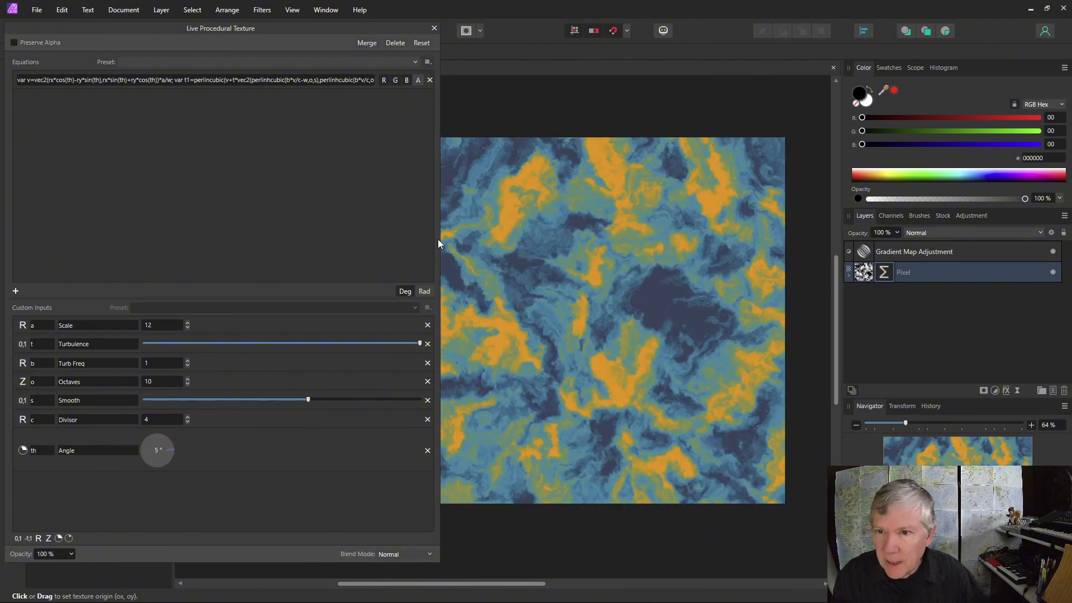
Step: Add a real-number custom input named xy with the description Stretch and set its value to 2
left_click(38, 538)
double_click(34, 482)
type("x")
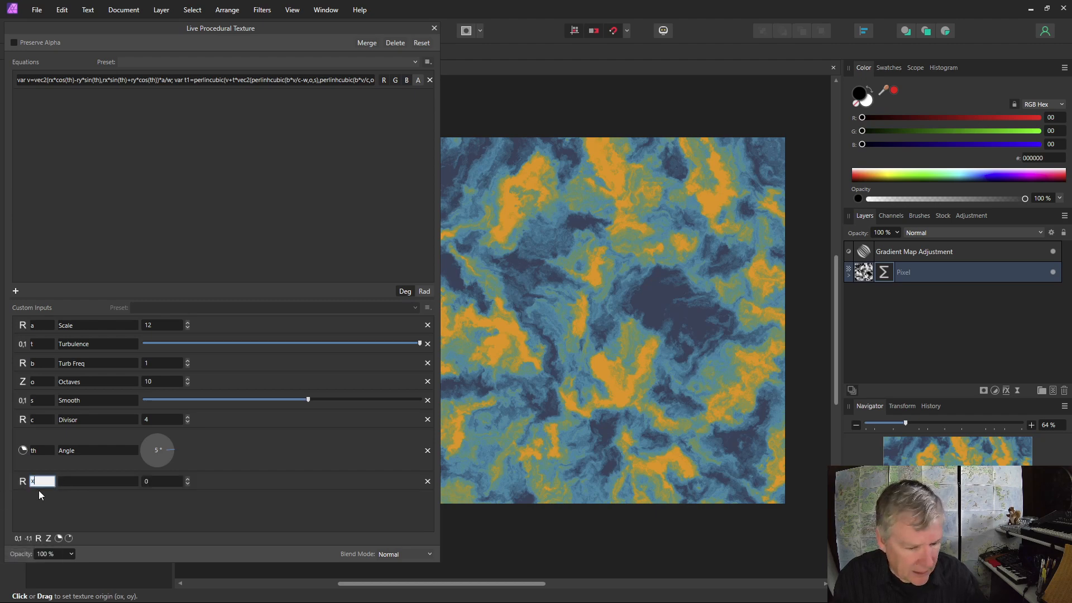
type("y")
left_click(72, 483)
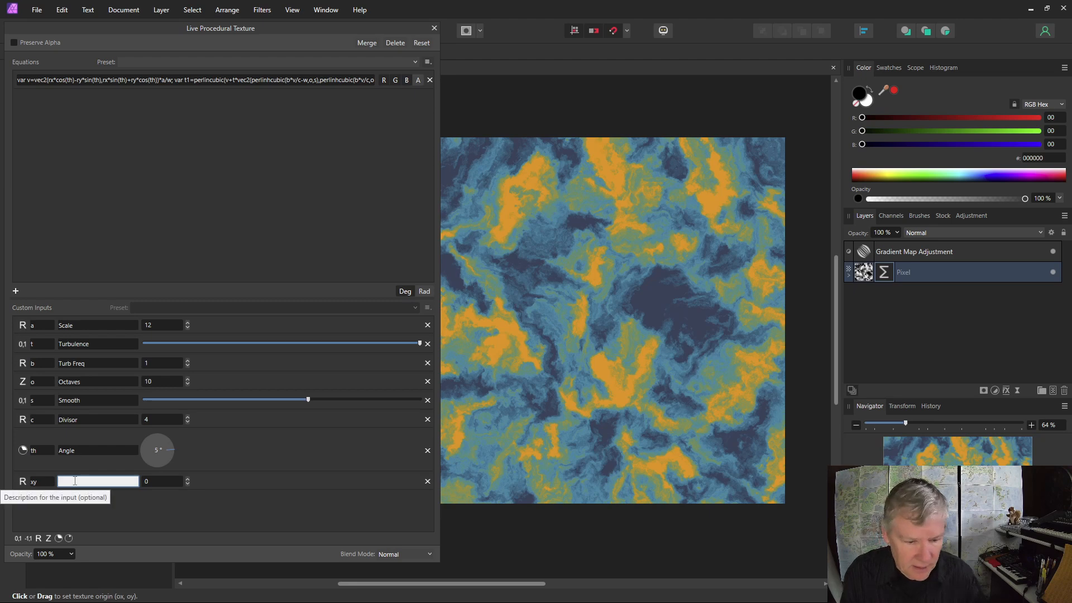
type("Stretch")
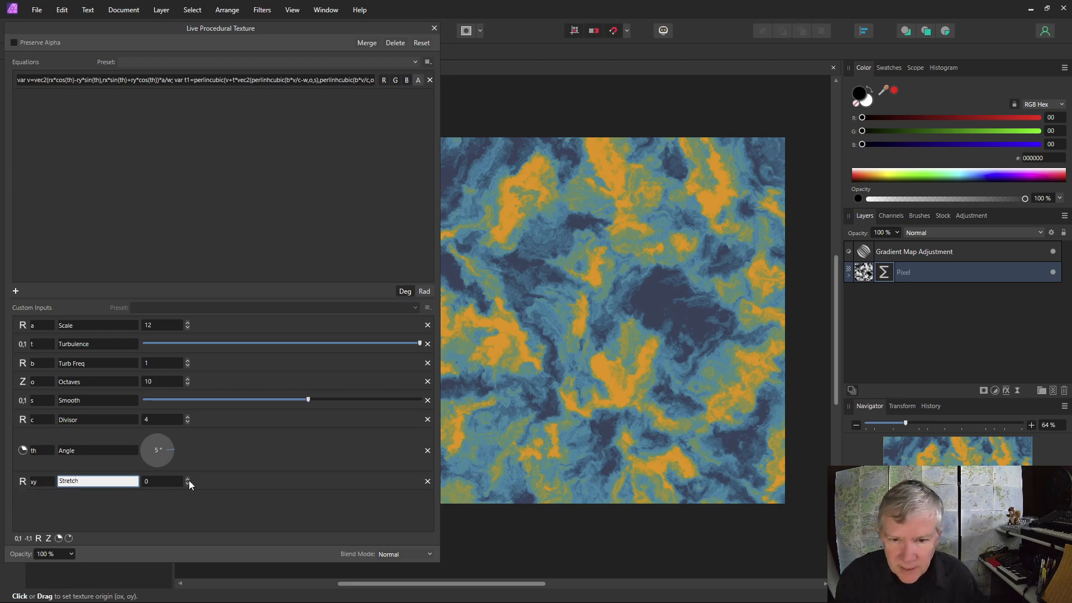
left_click(188, 479)
left_click(188, 479)
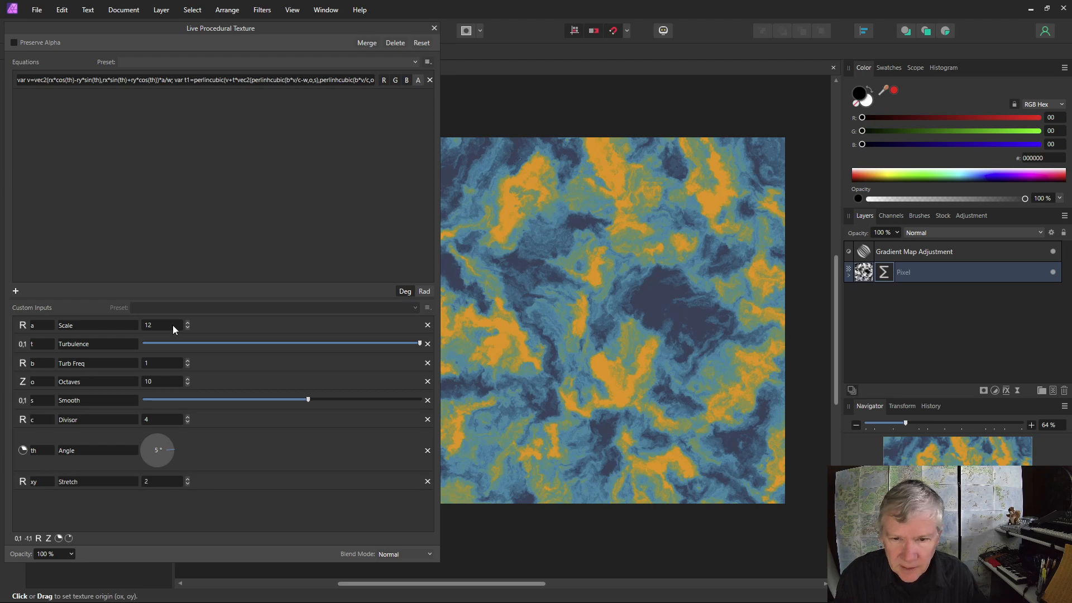
Step: Define a stretch vector by inserting "var sv=vec2(1,xy); " at the start of the equation
left_click(17, 79)
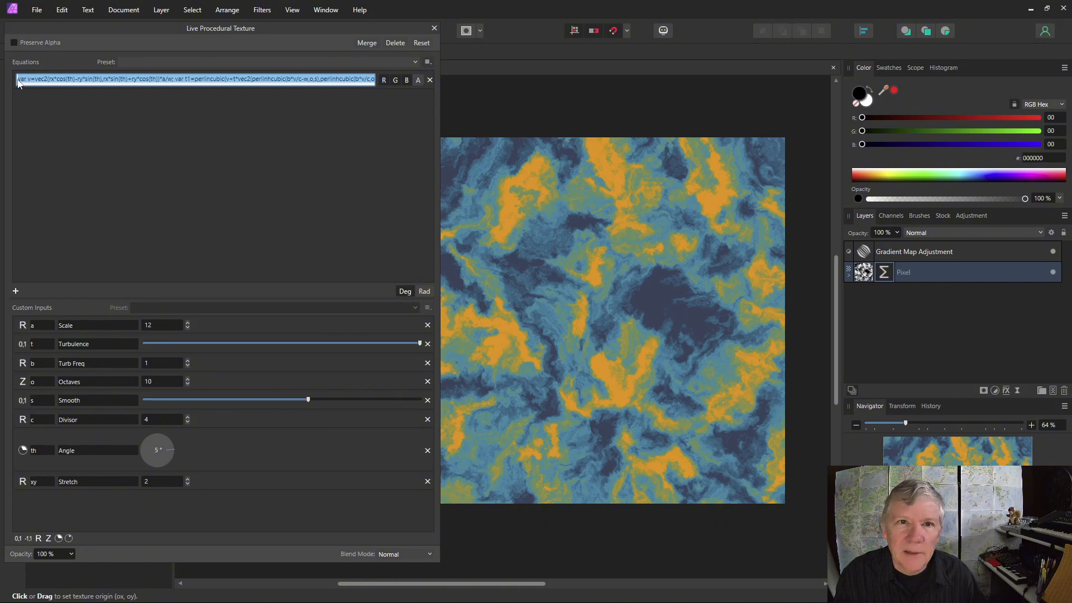
left_click(20, 80)
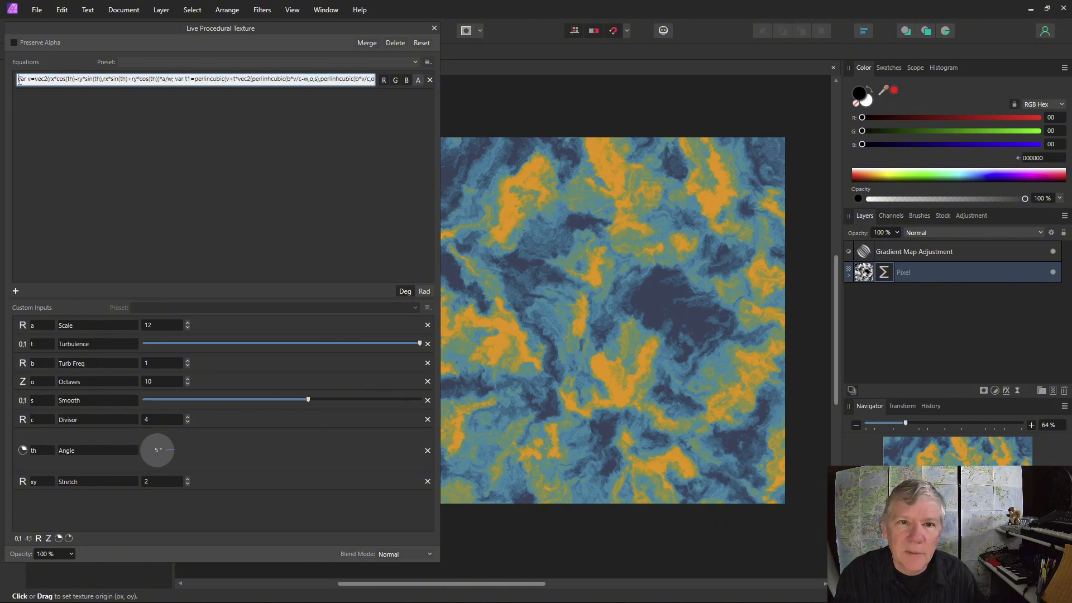
type("var ")
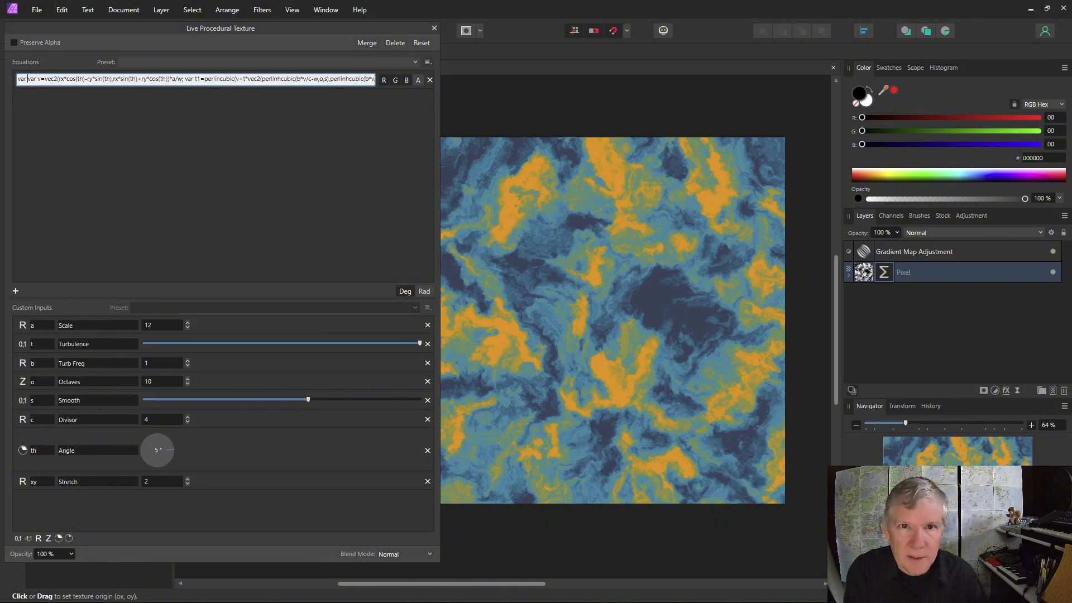
type("sw")
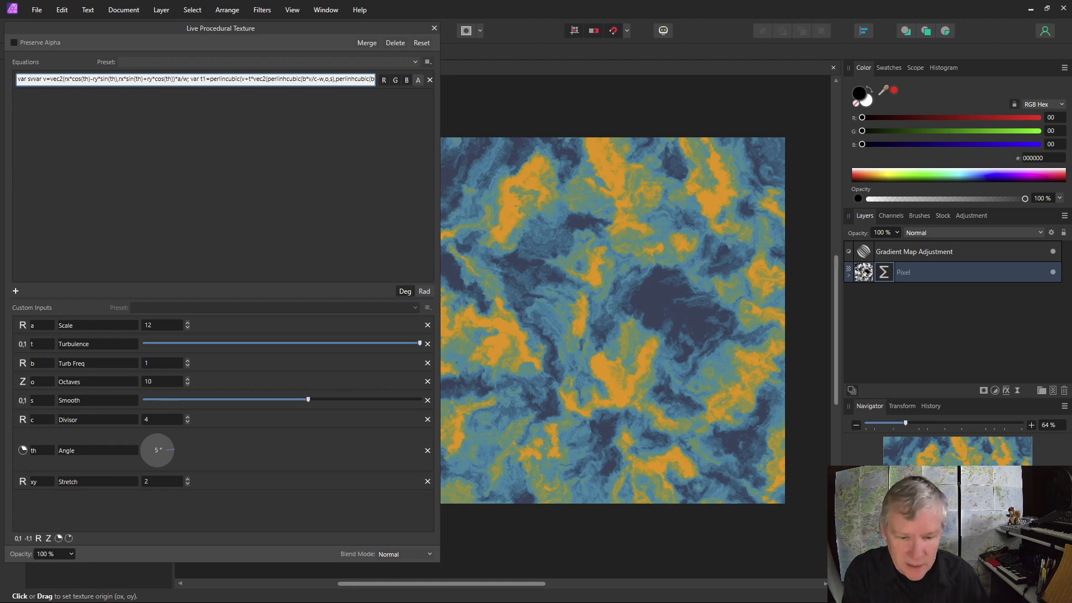
type("=vec2")
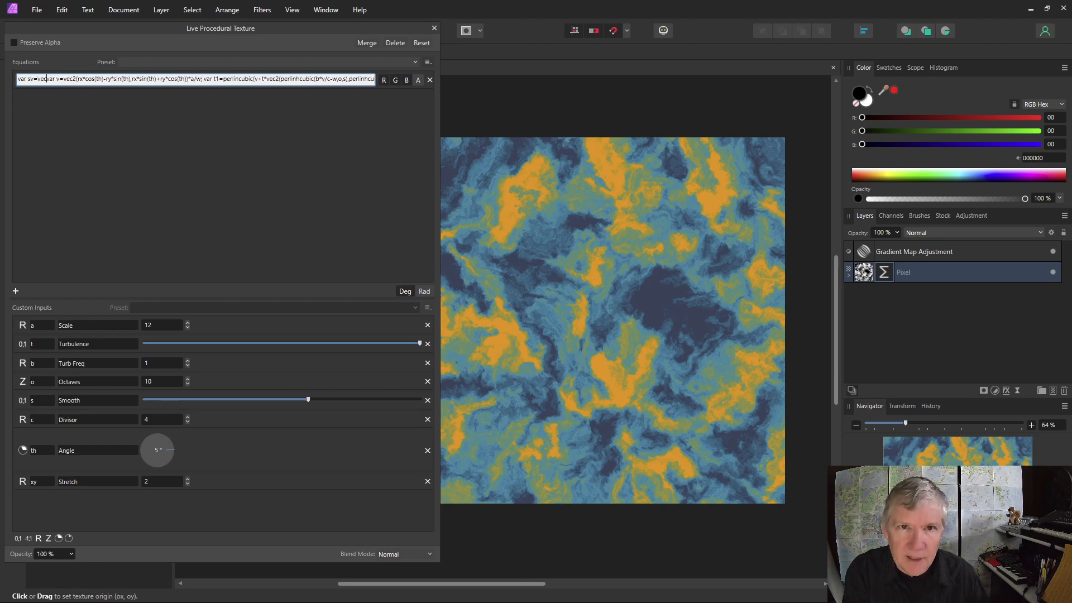
type("(1")
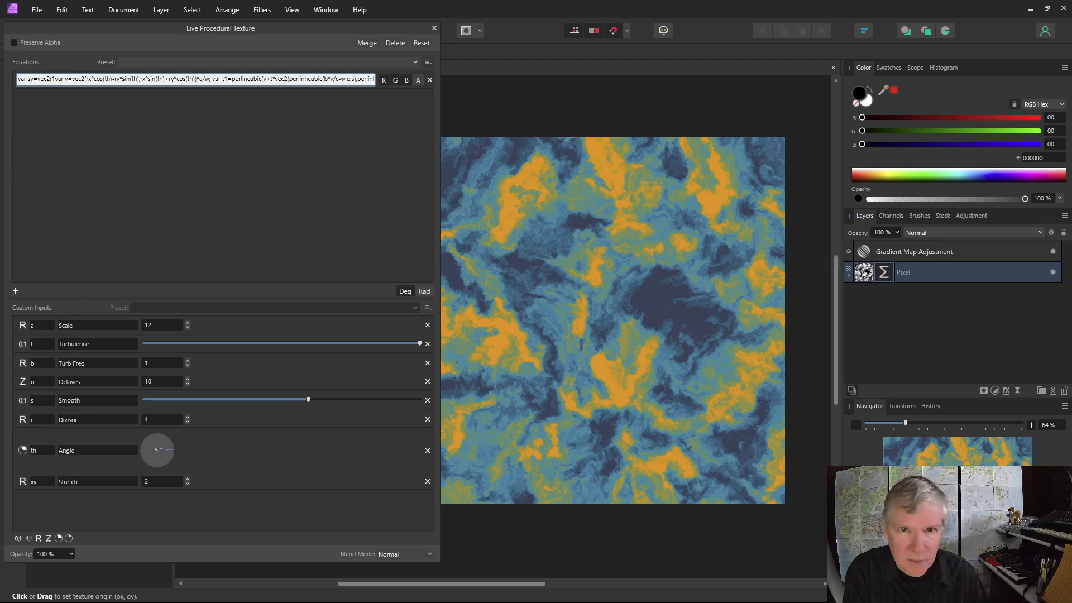
type(",xy")
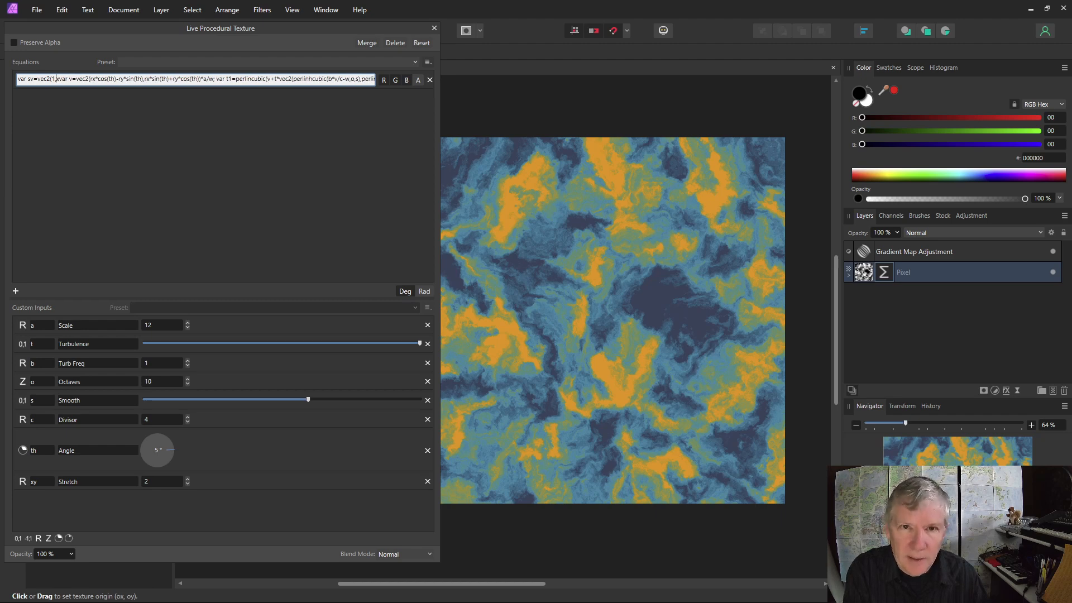
type(")")
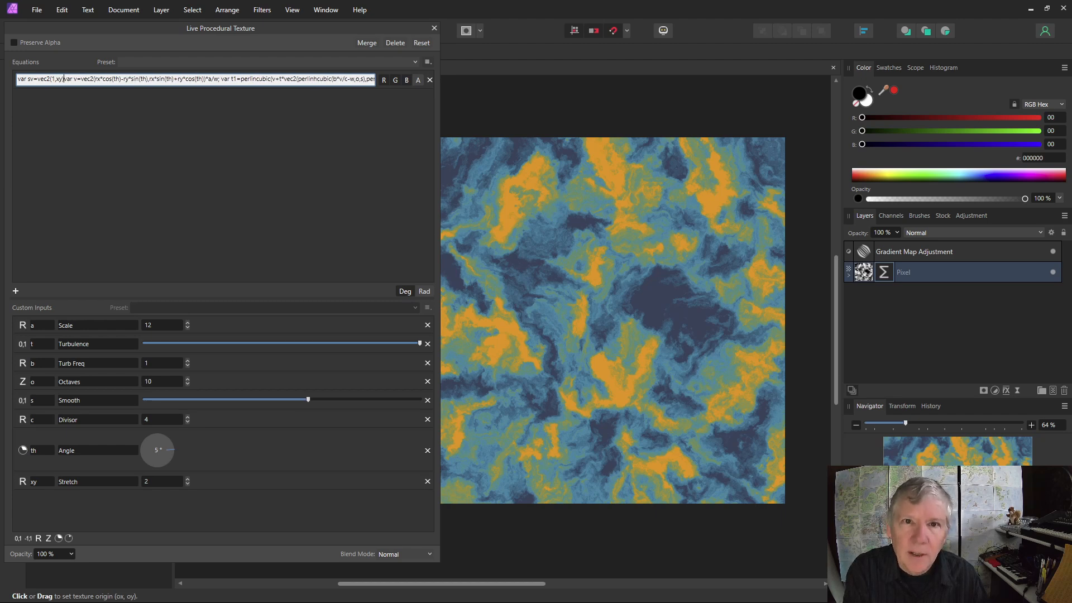
type(";")
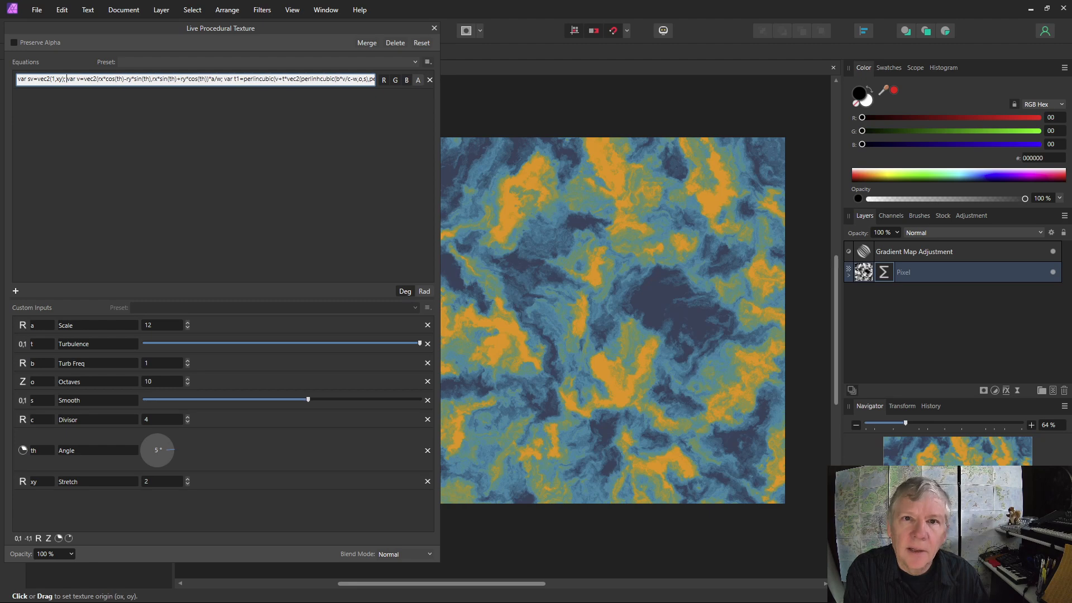
Step: Normalize the stretch vector by wrapping its definition as norm(vec2(1,xy)) and apply the equation
left_click(37, 78)
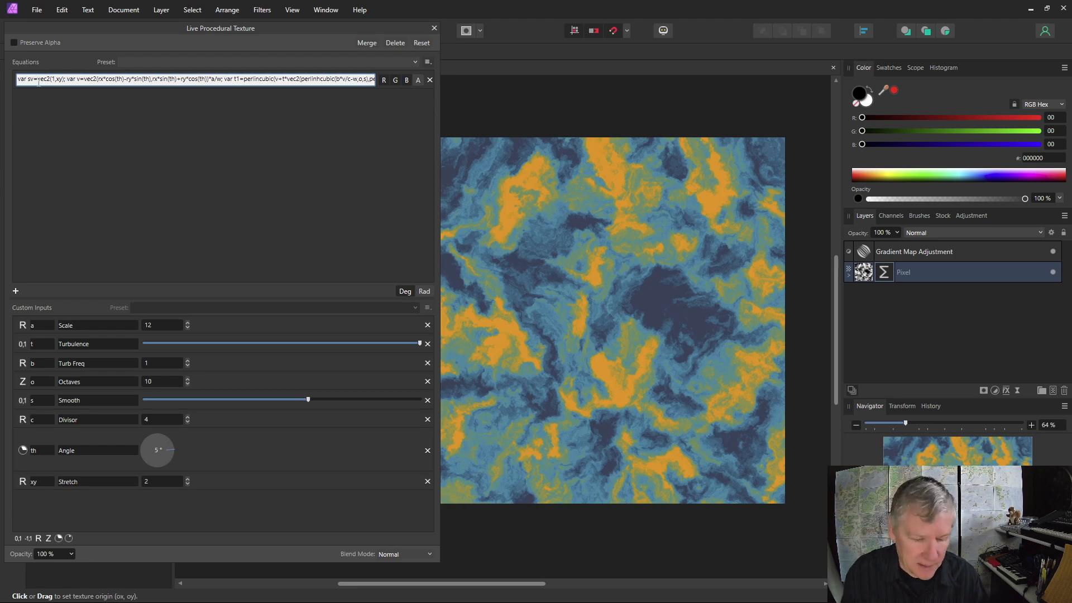
type("norm")
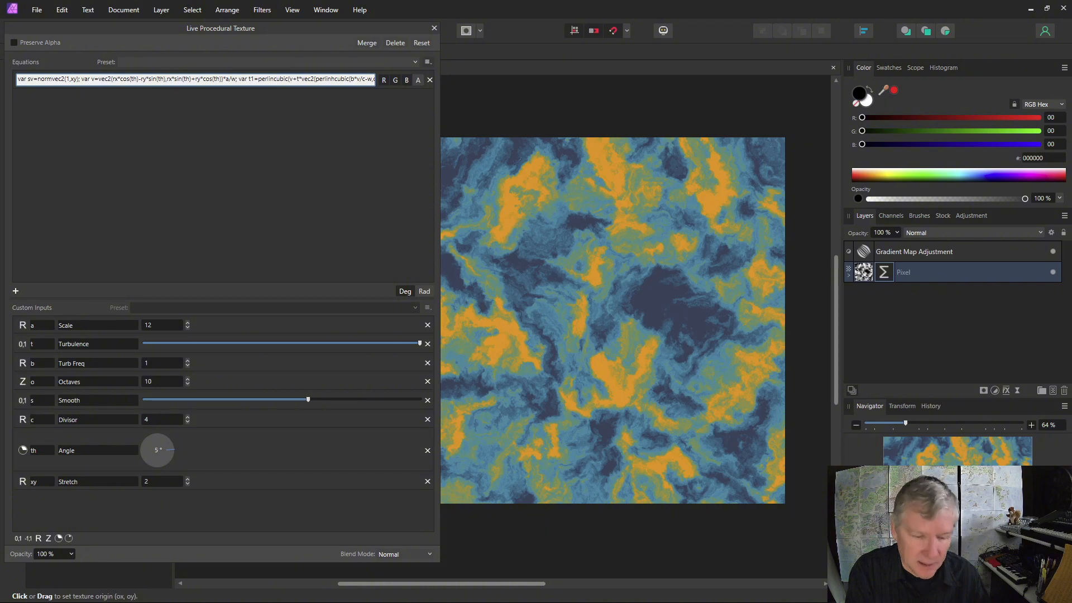
type("(")
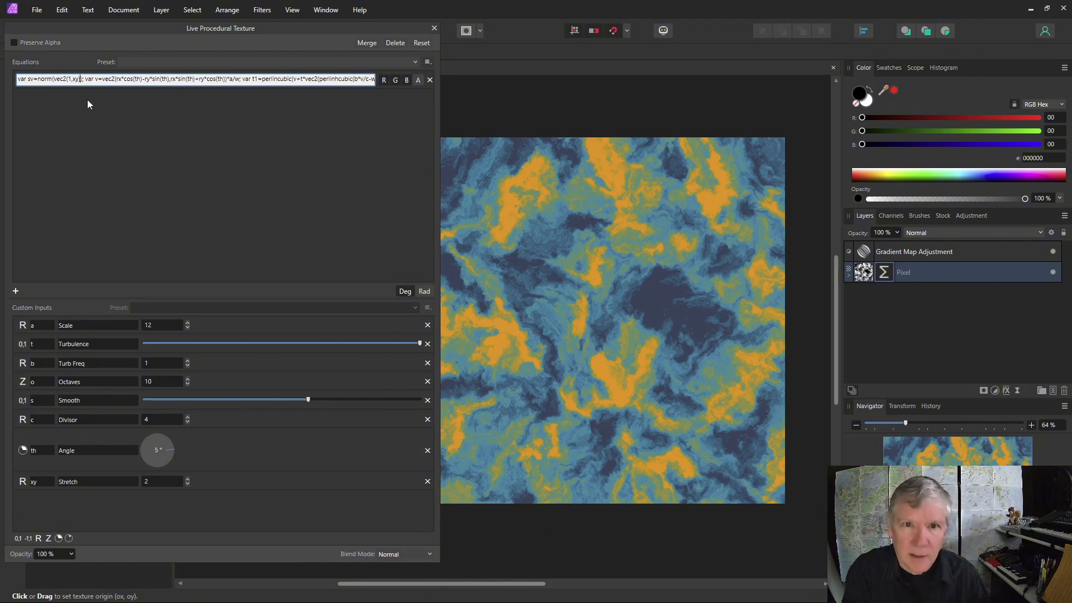
type(")")
key("Return")
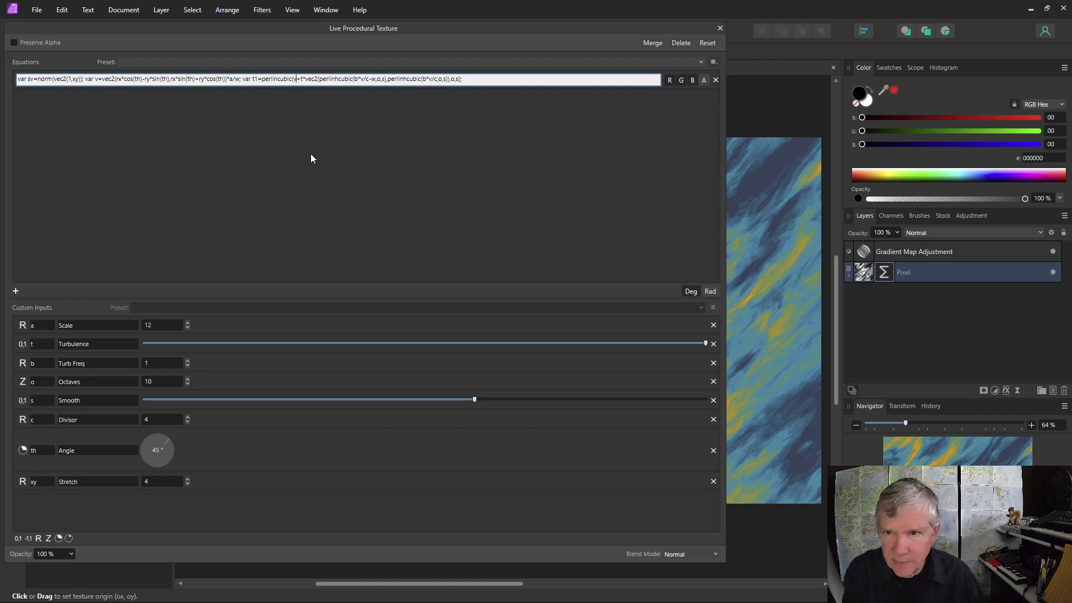
Step: Multiply the leading v term inside t1's perlincubic function by sv and apply the equation
type("*")
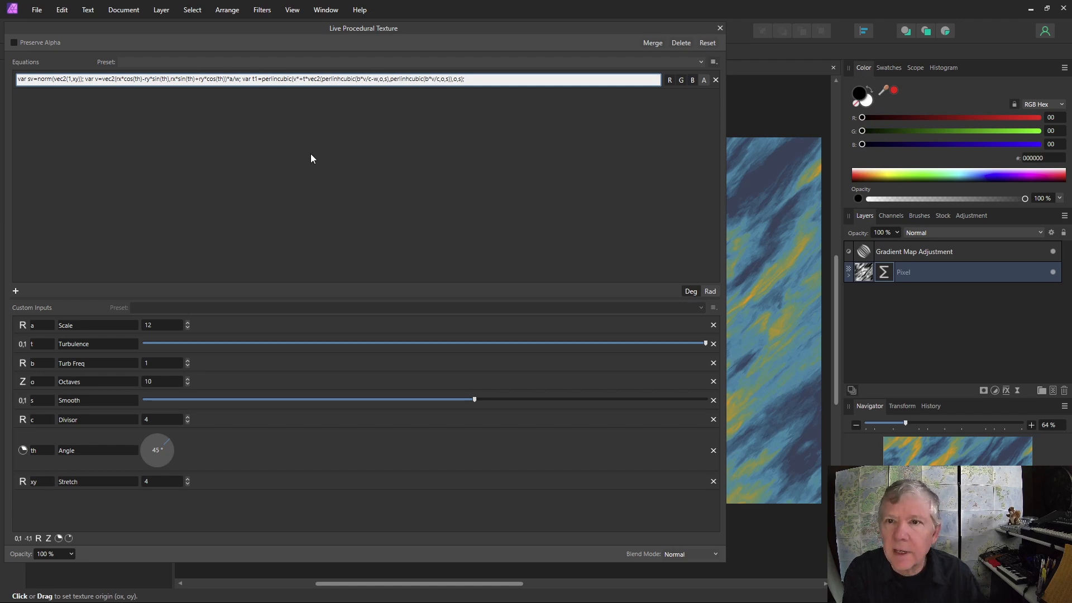
type("sv")
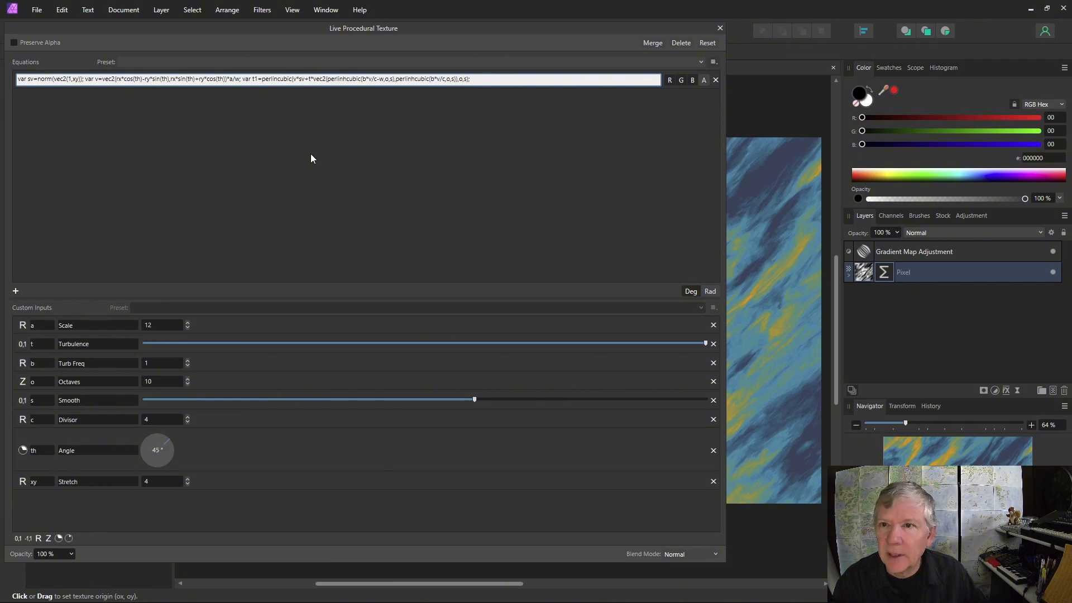
key("Return")
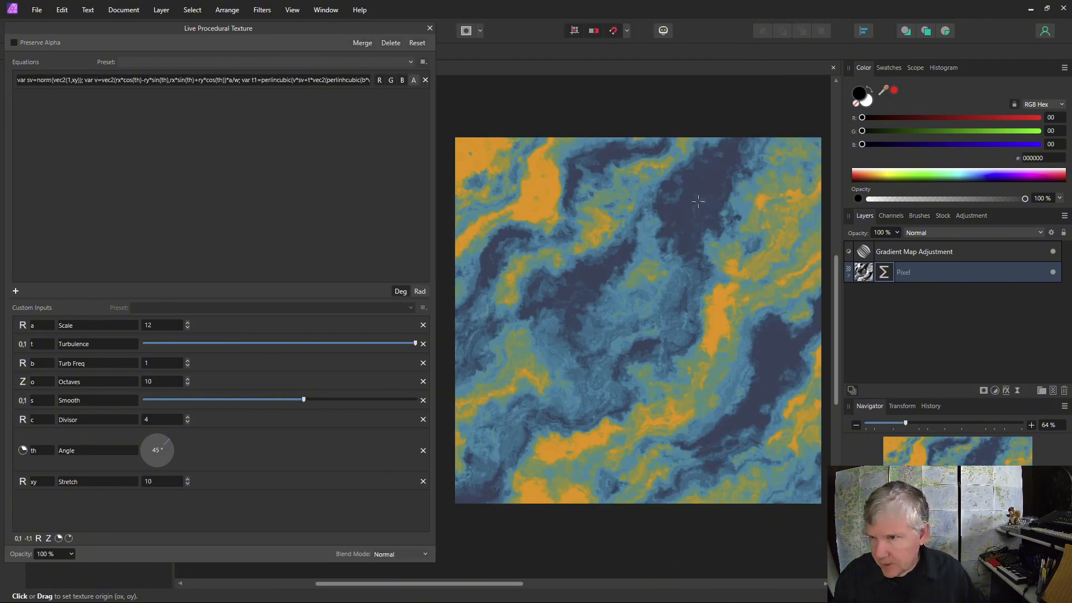
Step: Try higher Scale values for the stretched texture and settle on 21
left_click(188, 323)
left_click(188, 323)
left_click(188, 323)
left_click(187, 323)
left_click(187, 323)
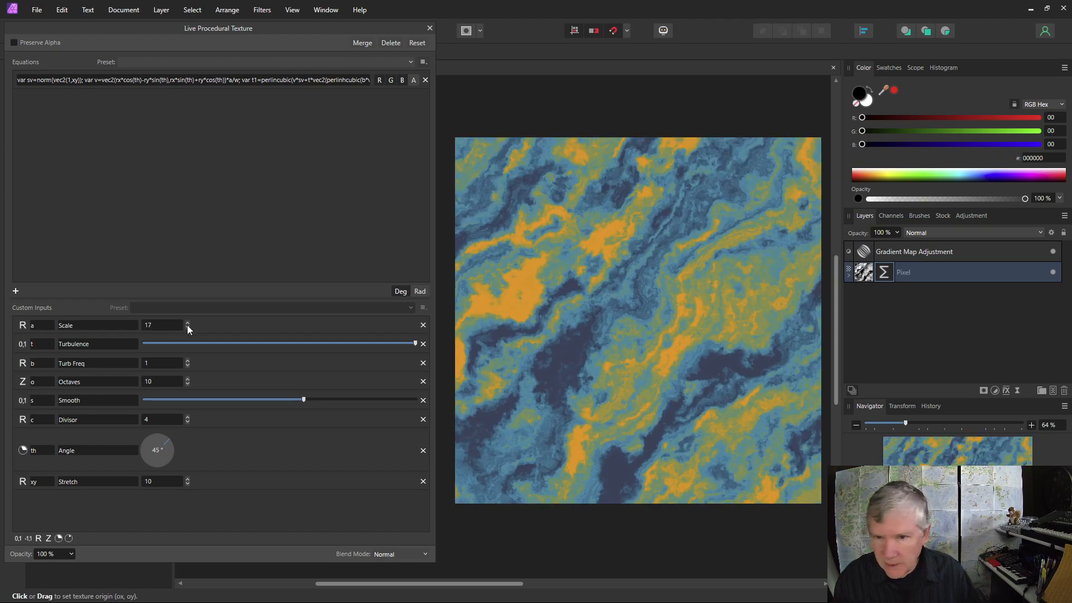
left_click(186, 324)
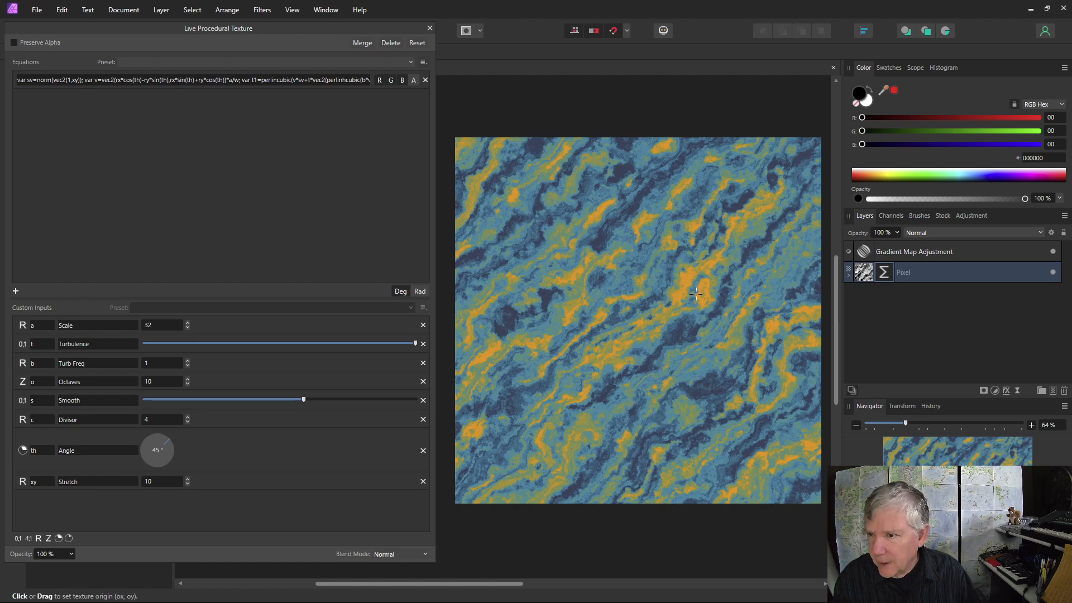
left_click(188, 327)
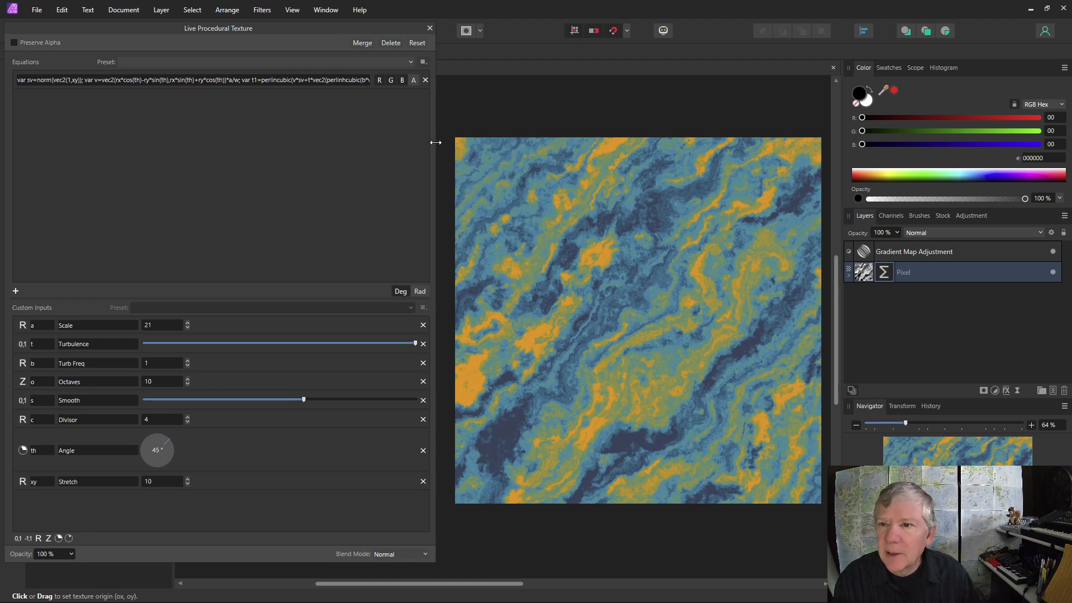
Step: Widen the texture dialog and insert sv* before b*v/c in both perlinhcubic turbulence terms of t1
left_click_drag(434, 142, 755, 91)
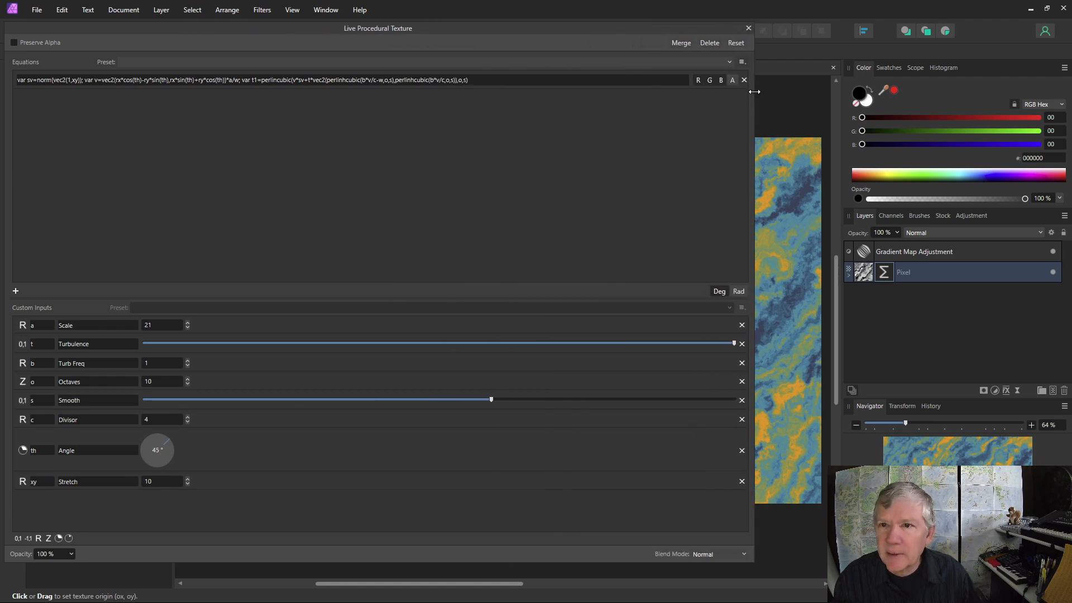
left_click(360, 79)
left_click(367, 81)
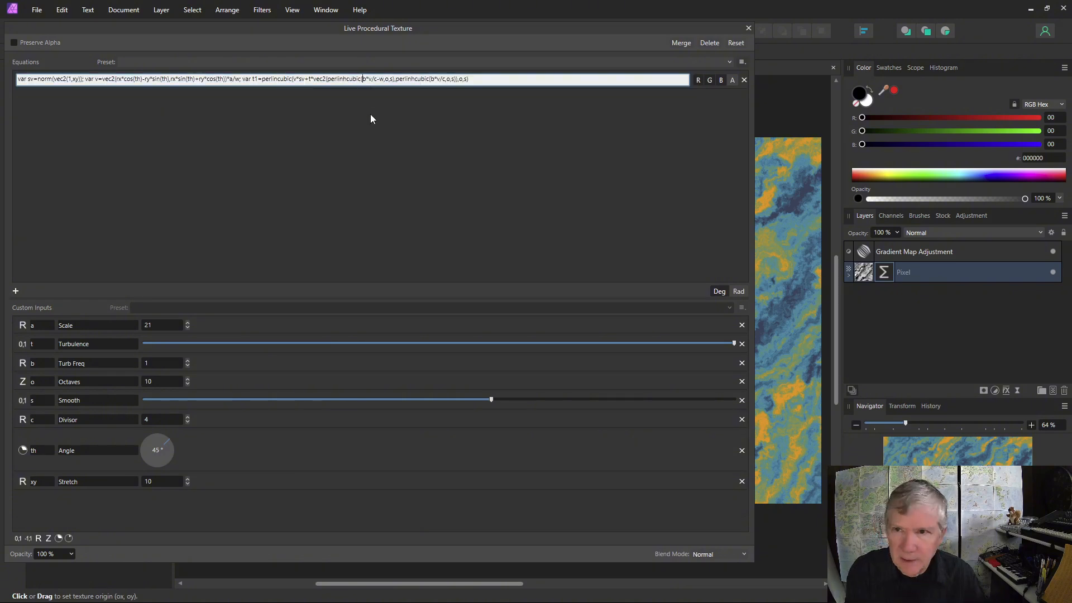
type("sv*")
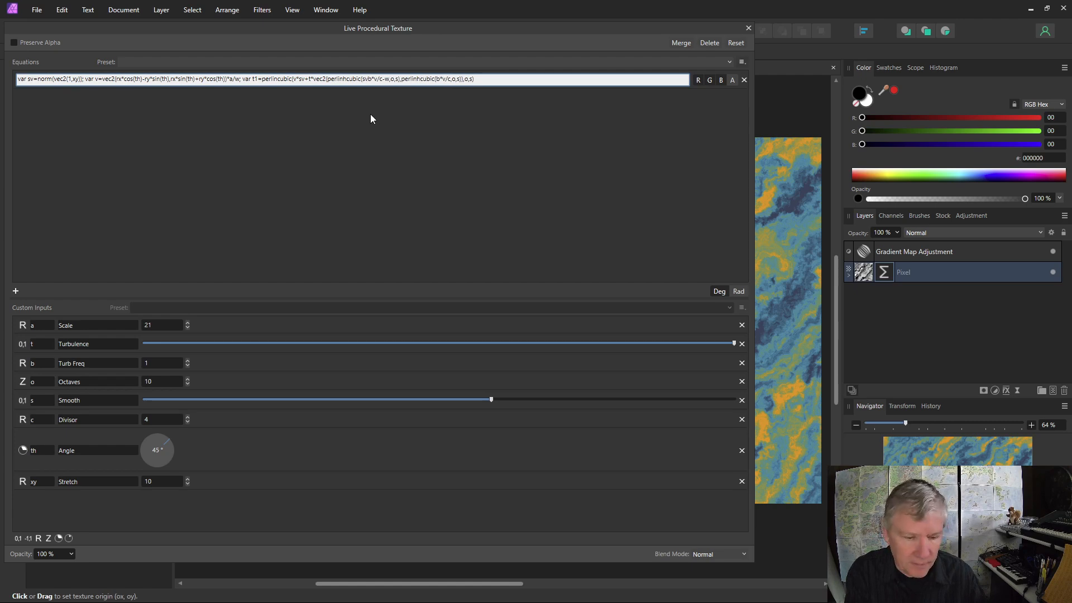
left_click(440, 81)
type("sv*")
Step: Append "; var t2=noisehcubic(v*10)" to the end of the equation and apply it
key("End")
type("; ")
type("var")
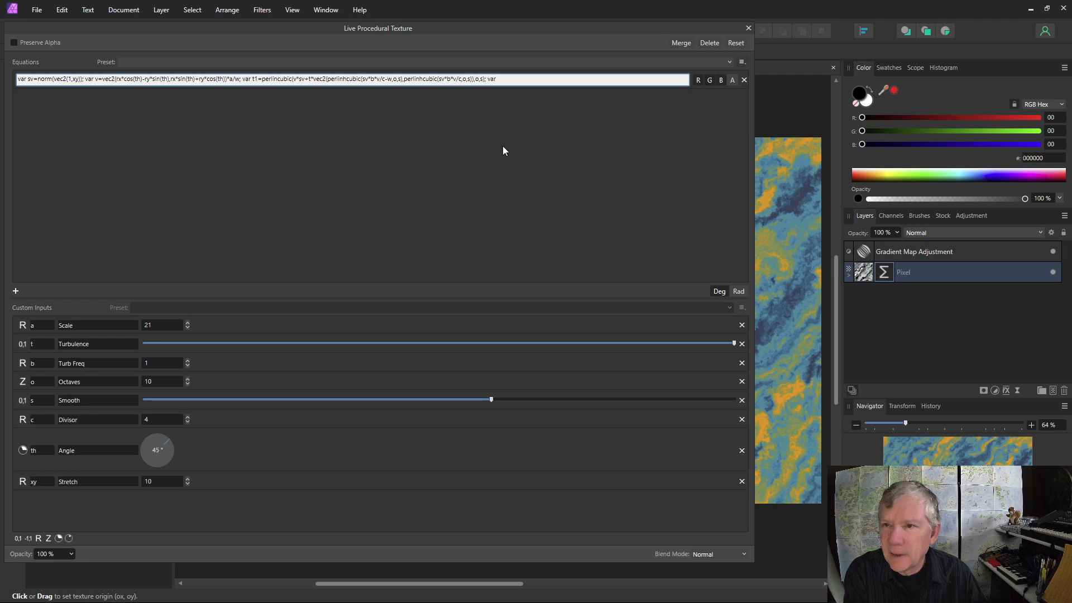
type(" t2")
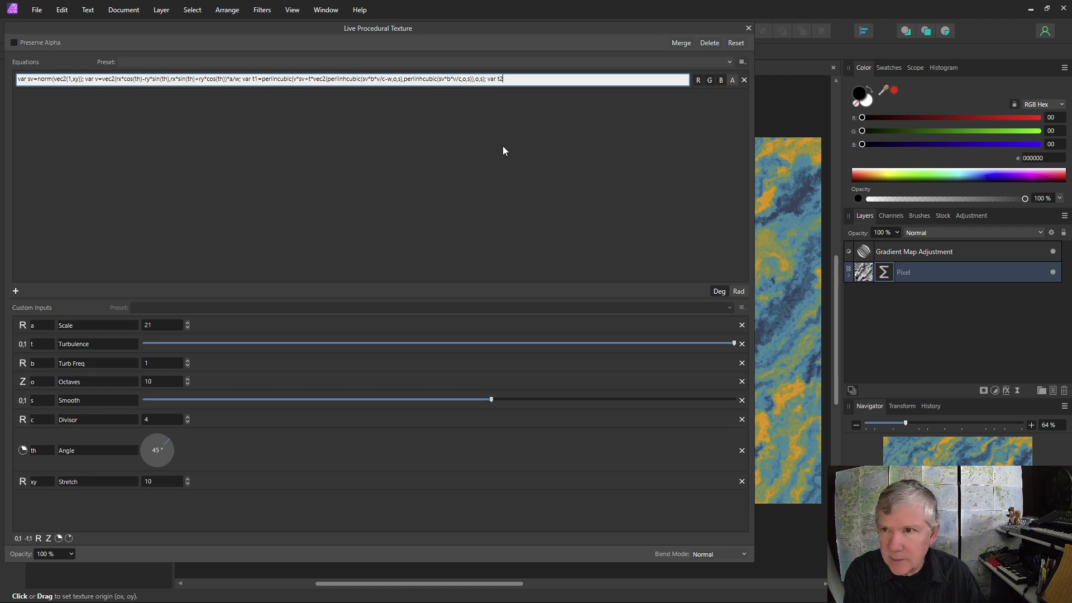
type("=")
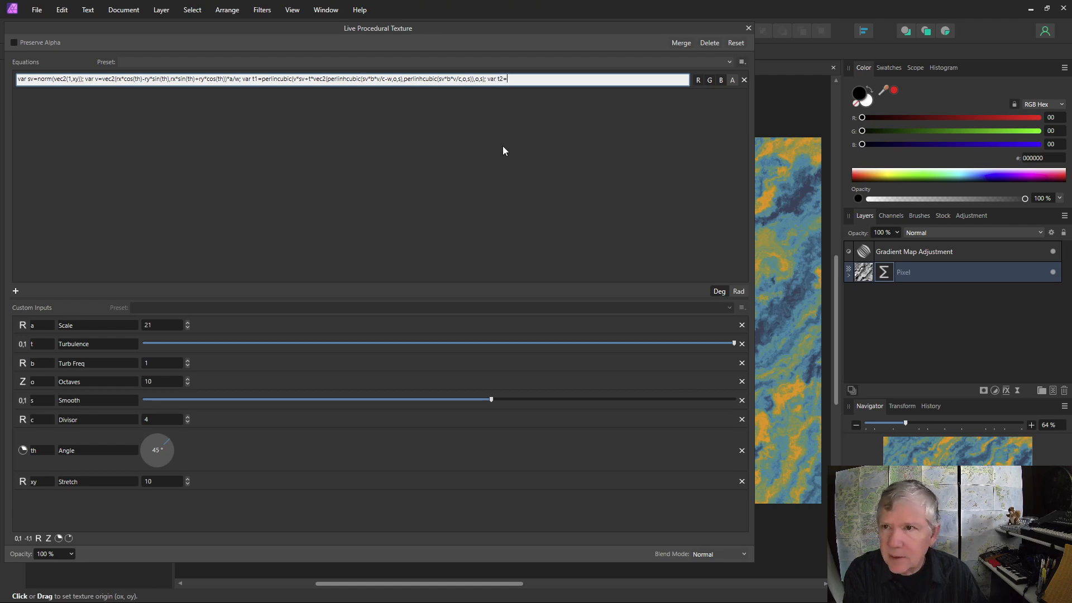
type("noise")
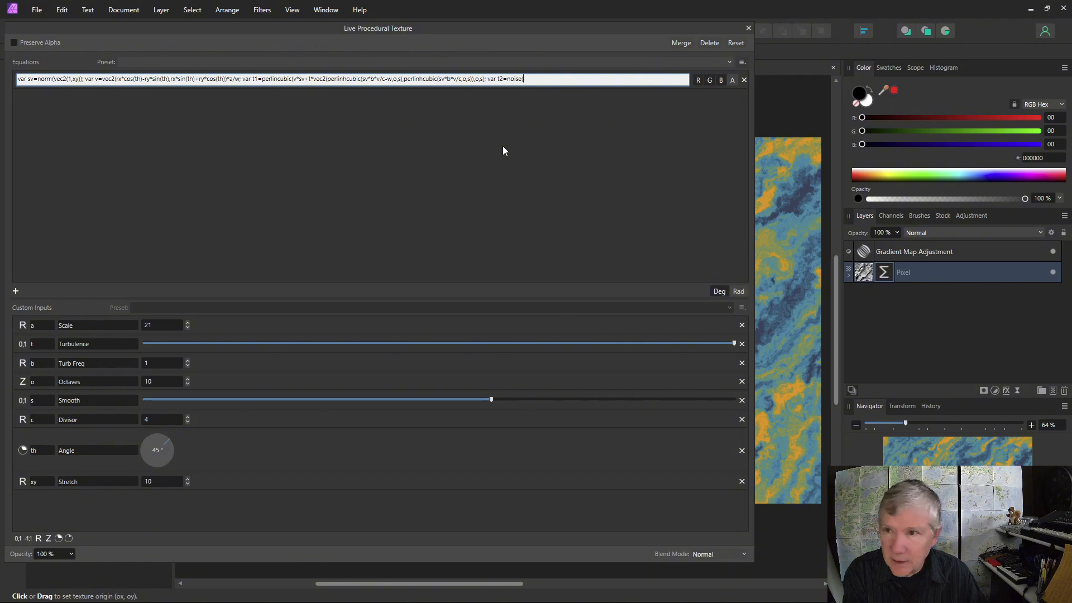
key("BackSpace")
key("BackSpace")
type("h")
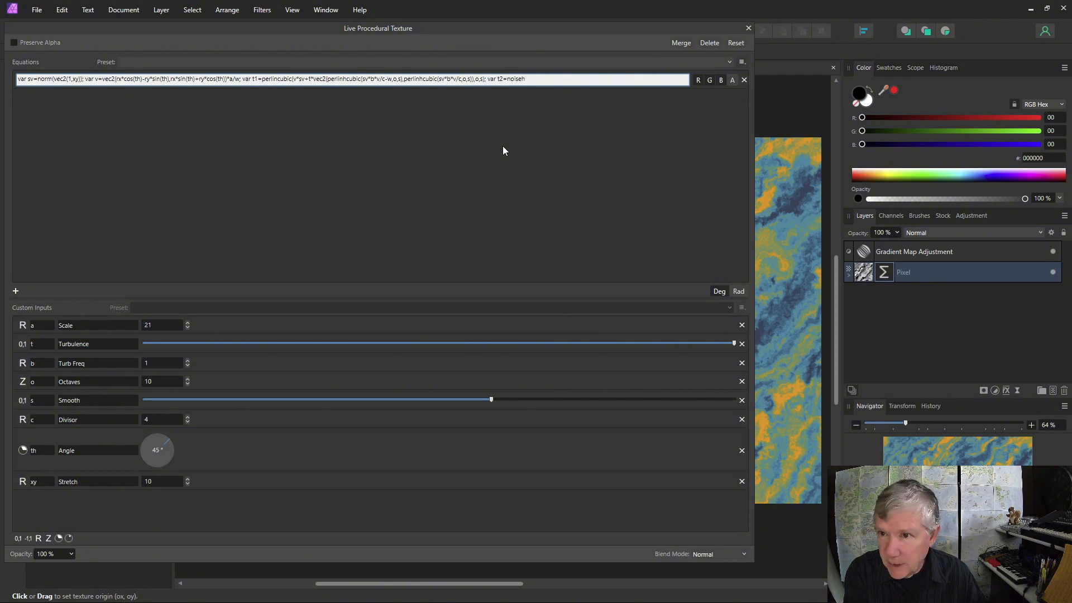
type("cubic(v")
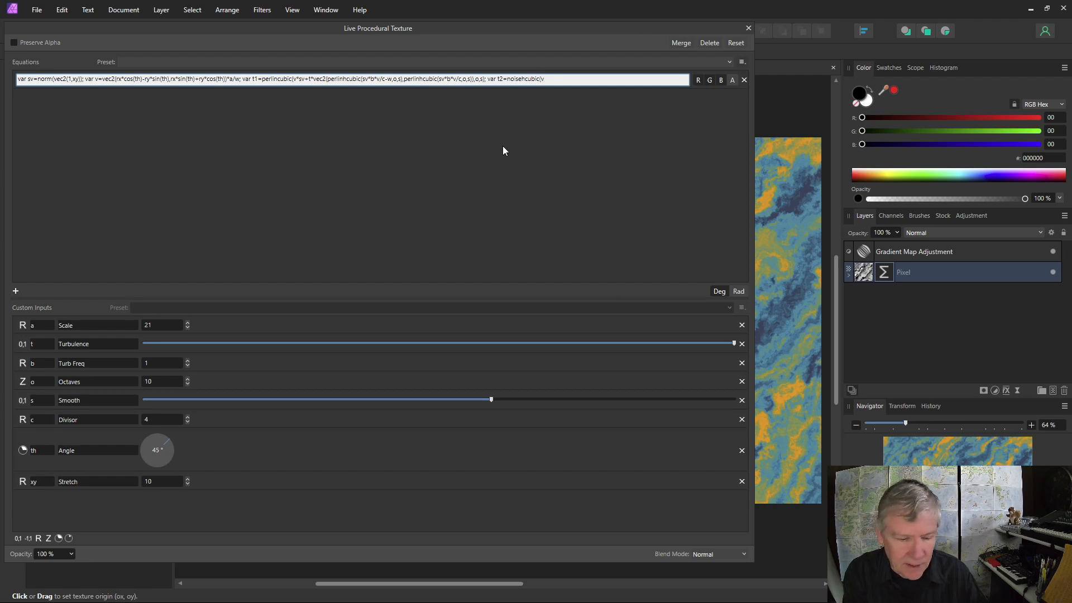
type("*")
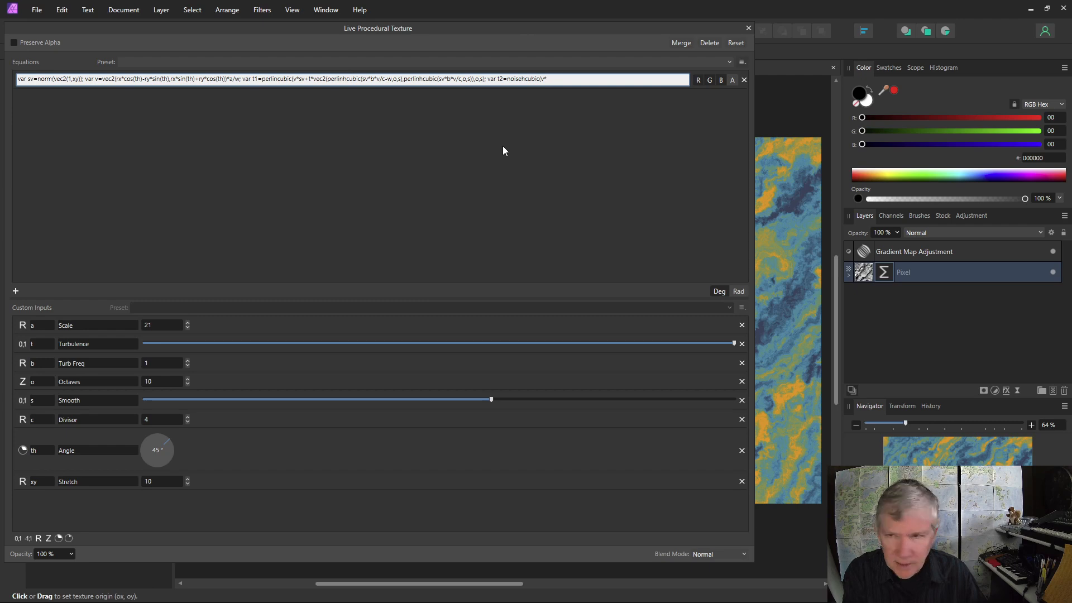
type("100")
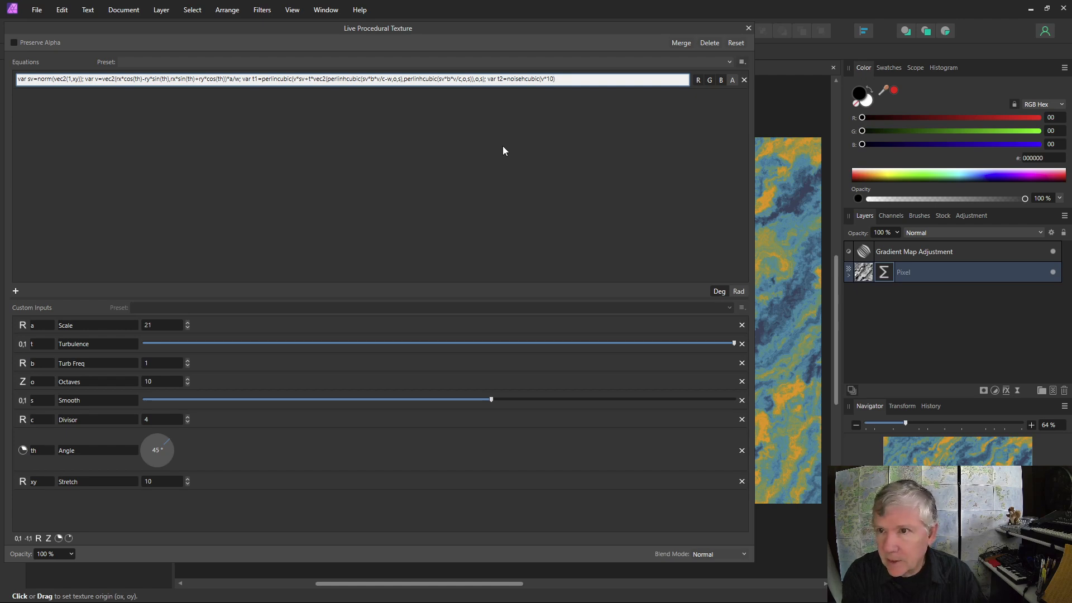
type(")")
key("Return")
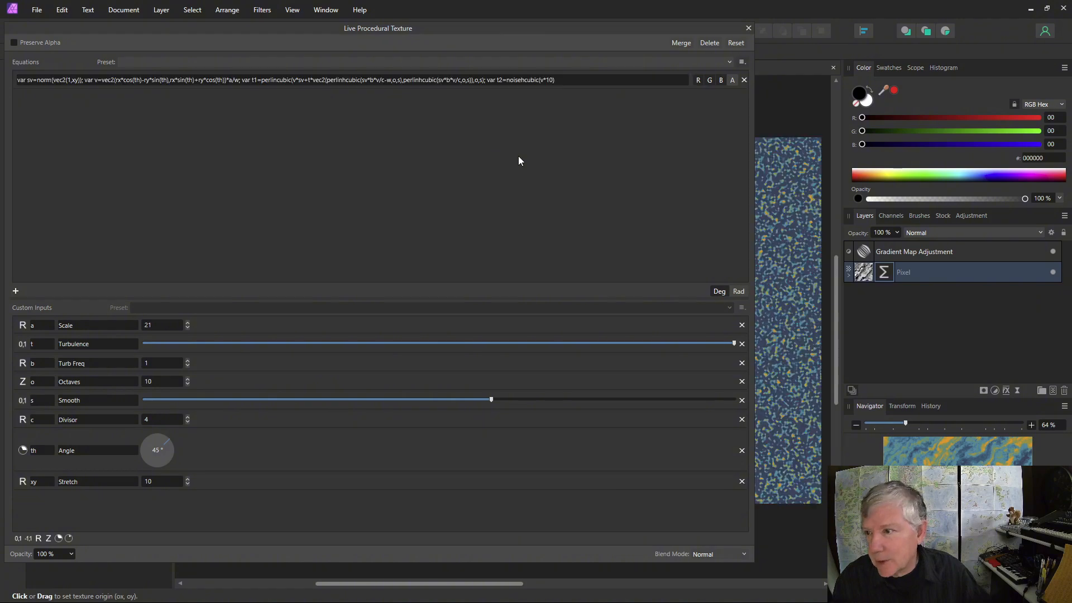
Step: Narrow the texture dialog and examine the noise pattern on the canvas at different magnifications
left_click_drag(742, 234, 424, 241)
scroll(647, 377, "up", 8)
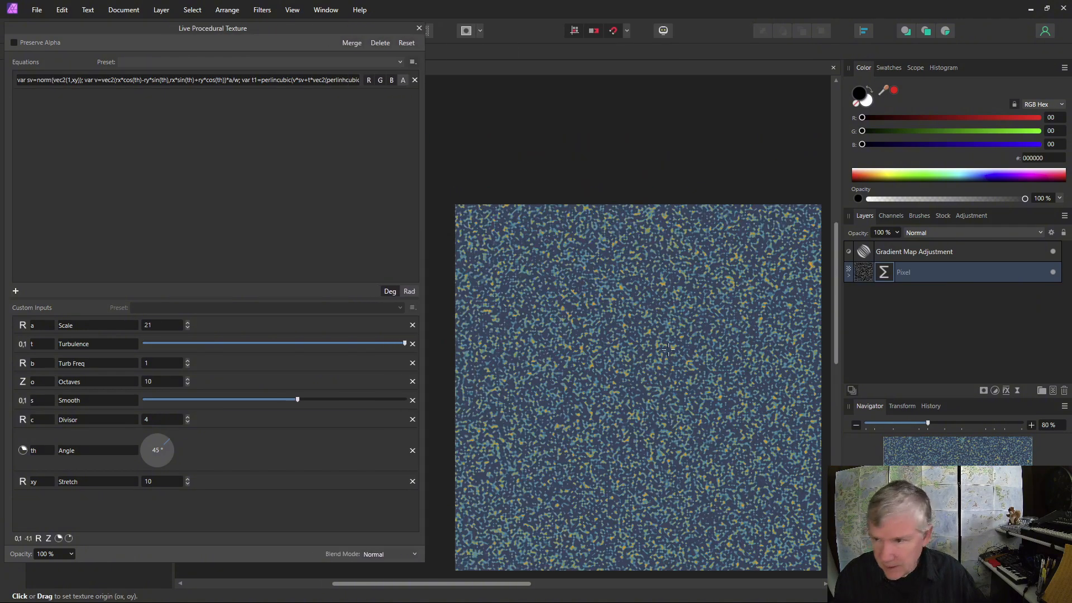
scroll(633, 337, "down", 10)
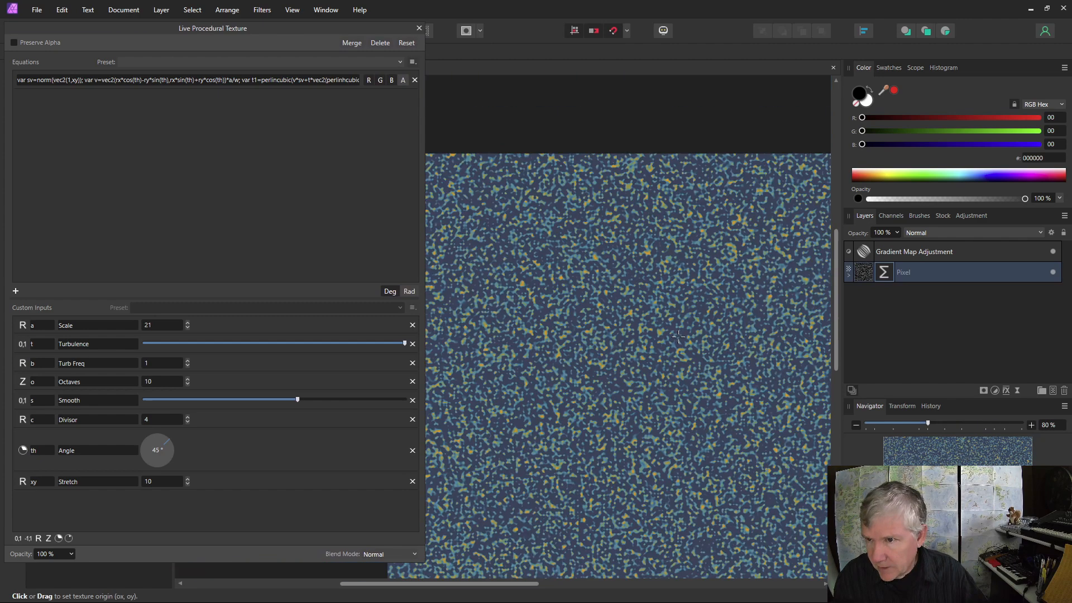
scroll(672, 359, "up", 4)
scroll(641, 360, "down", 1)
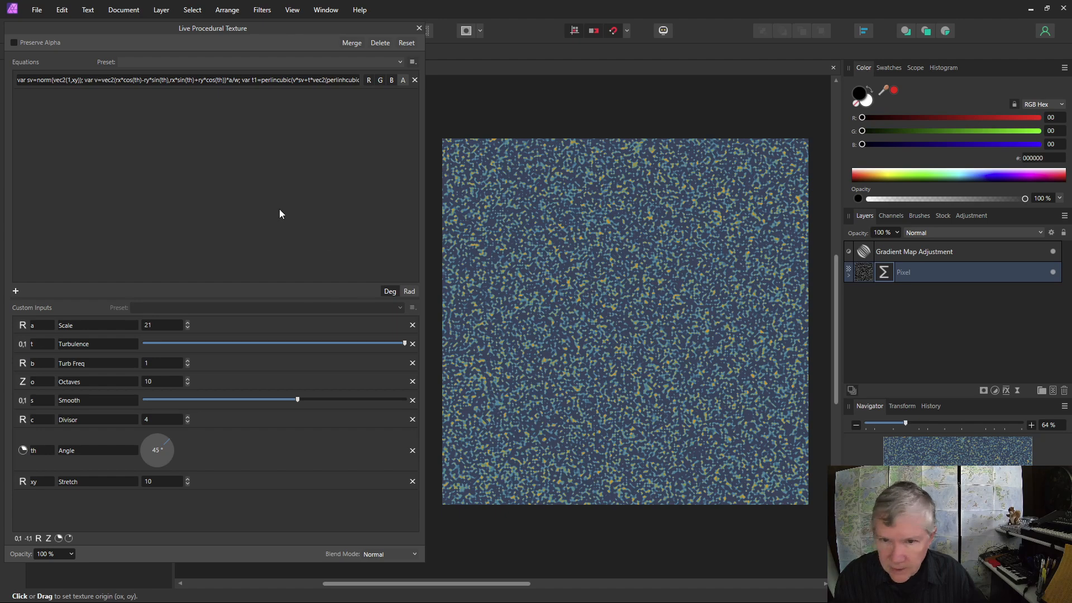
Step: Add a real-number custom input d with the description Noise Scale and set its value to 10
left_click(38, 538)
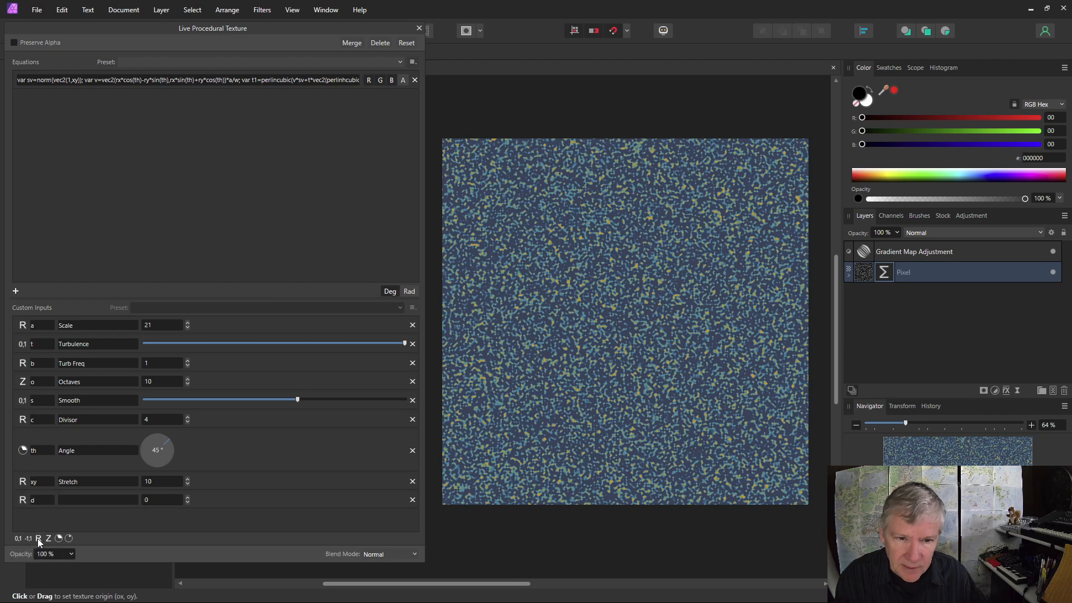
left_click(85, 501)
type("Noise Scale")
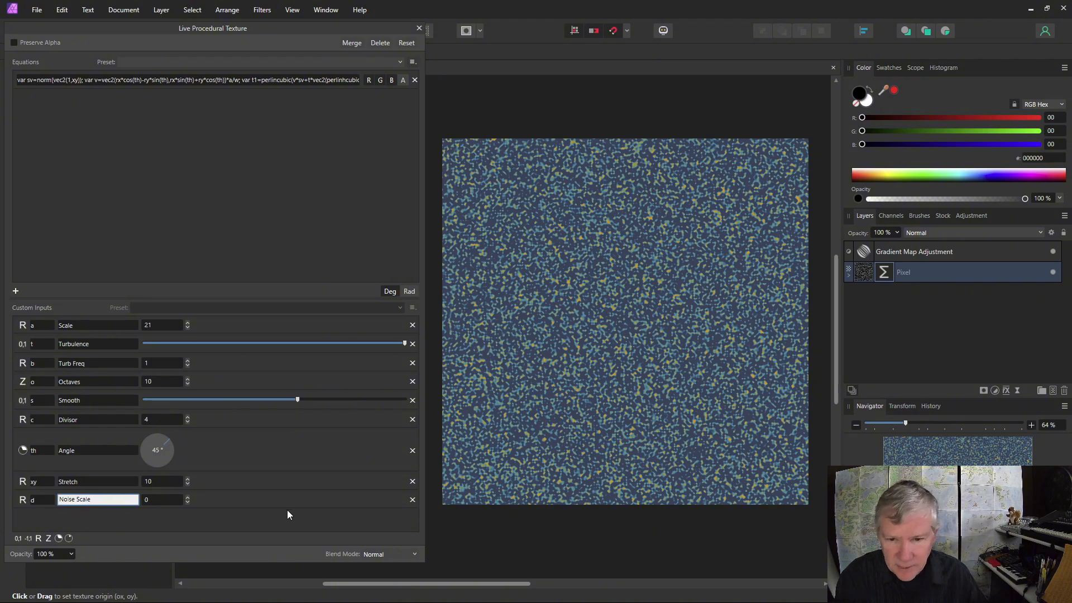
left_click(187, 498)
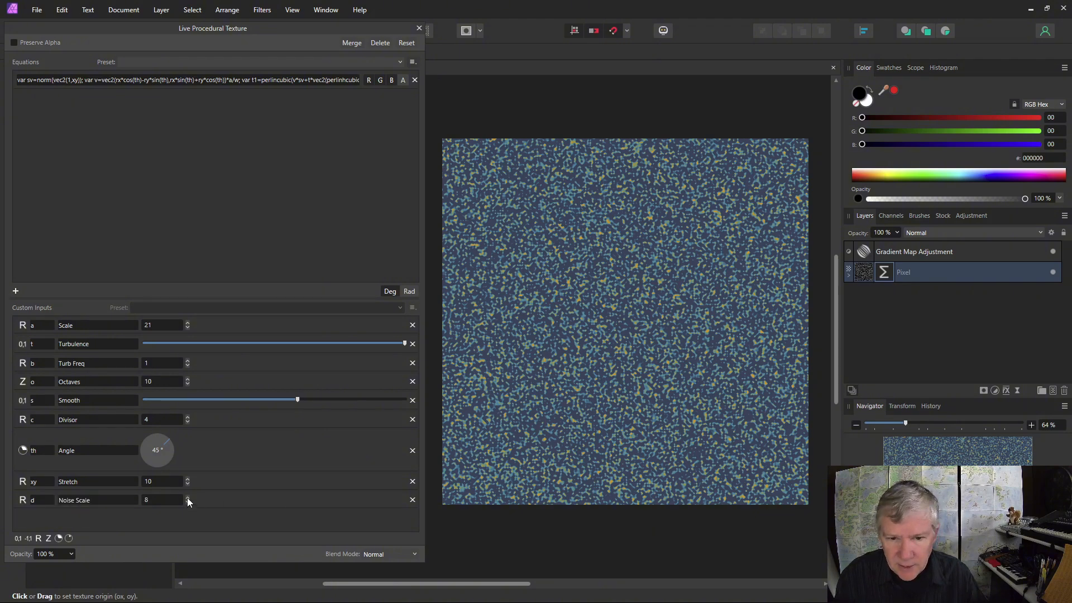
left_click(188, 497)
left_click(188, 497)
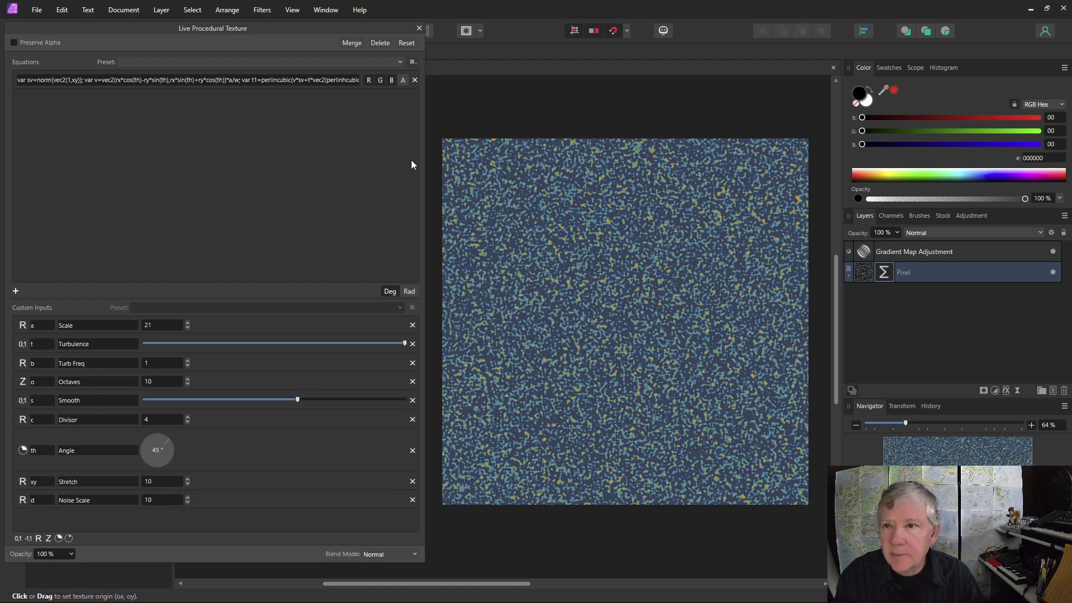
Step: Change the t2 term to noisehcubic(v*10*d), apply the equation, and narrow the texture dialog to uncover the canvas
left_click_drag(422, 169, 829, 168)
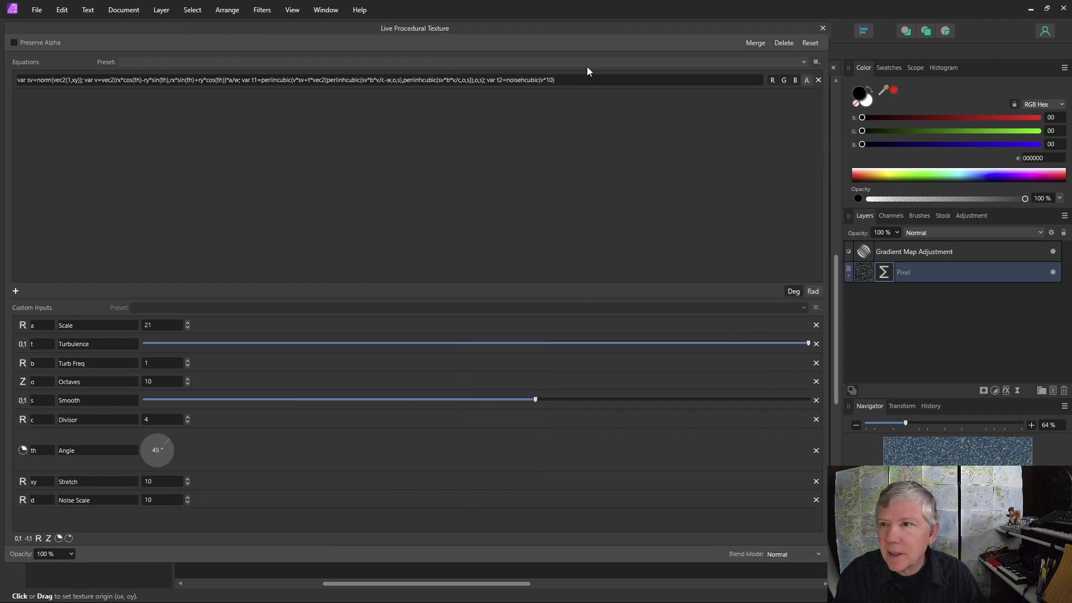
left_click(554, 80)
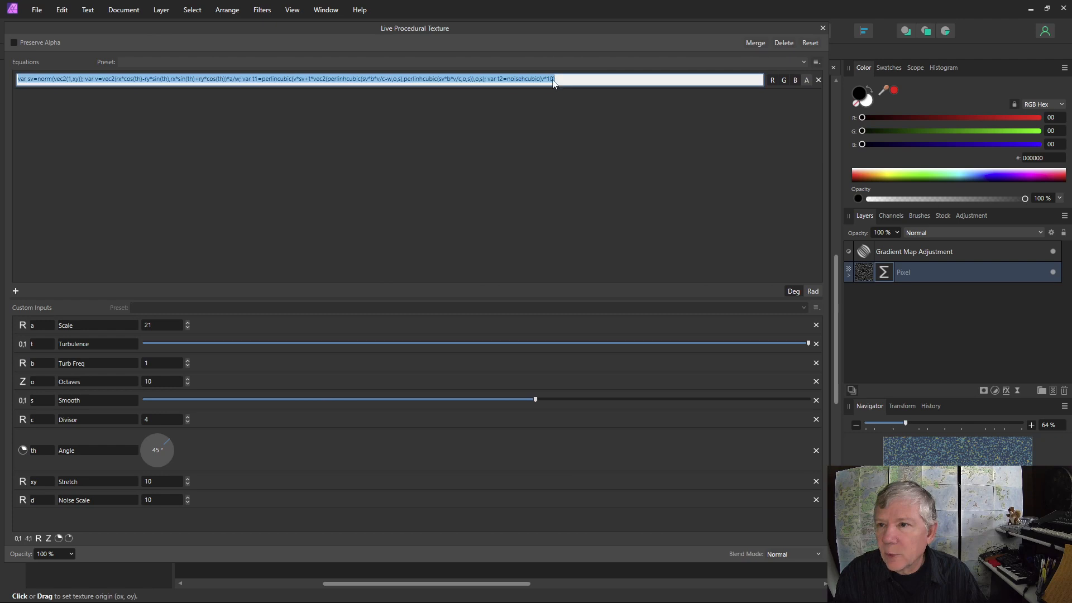
left_click(554, 80)
type("*")
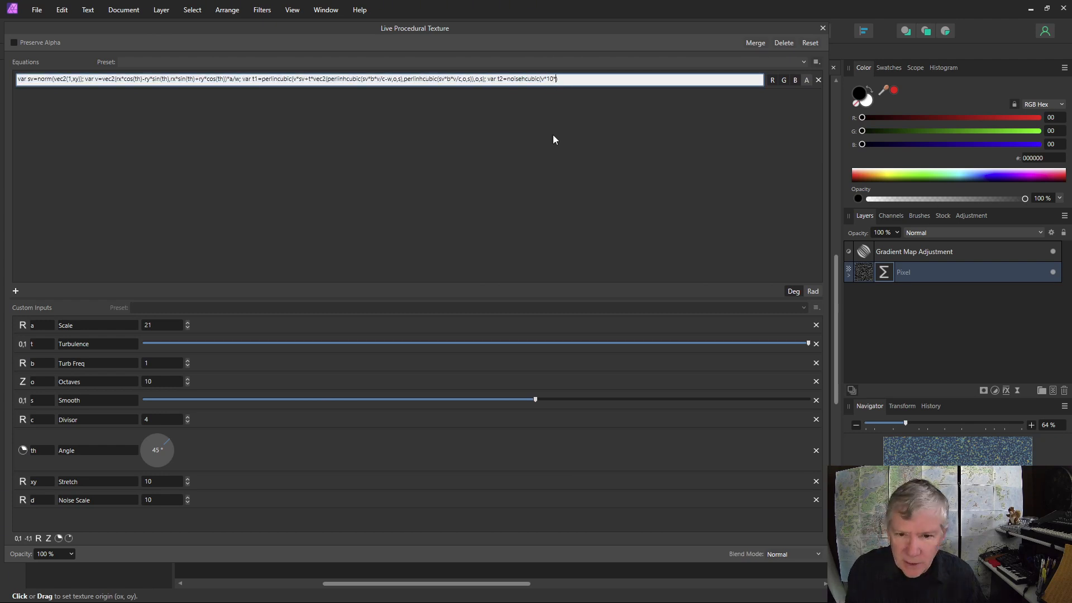
type("d")
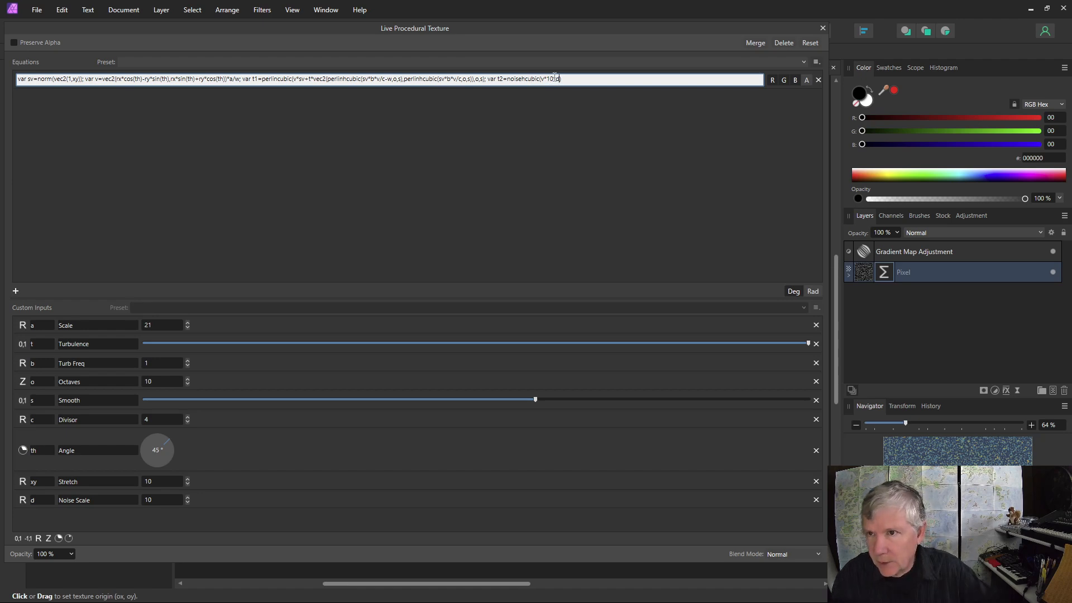
left_click(549, 113)
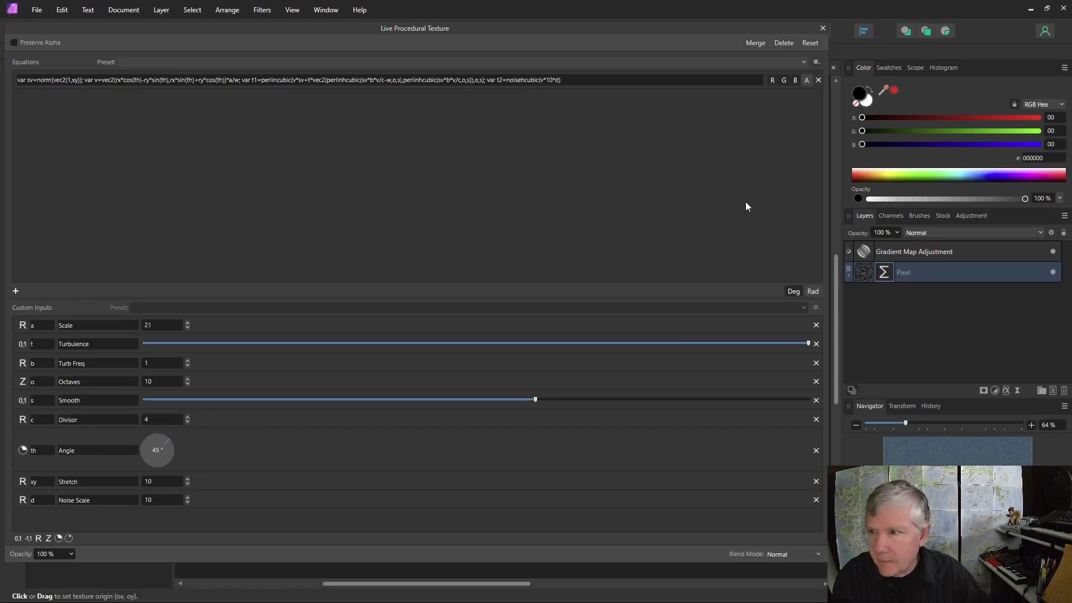
left_click_drag(828, 220, 308, 203)
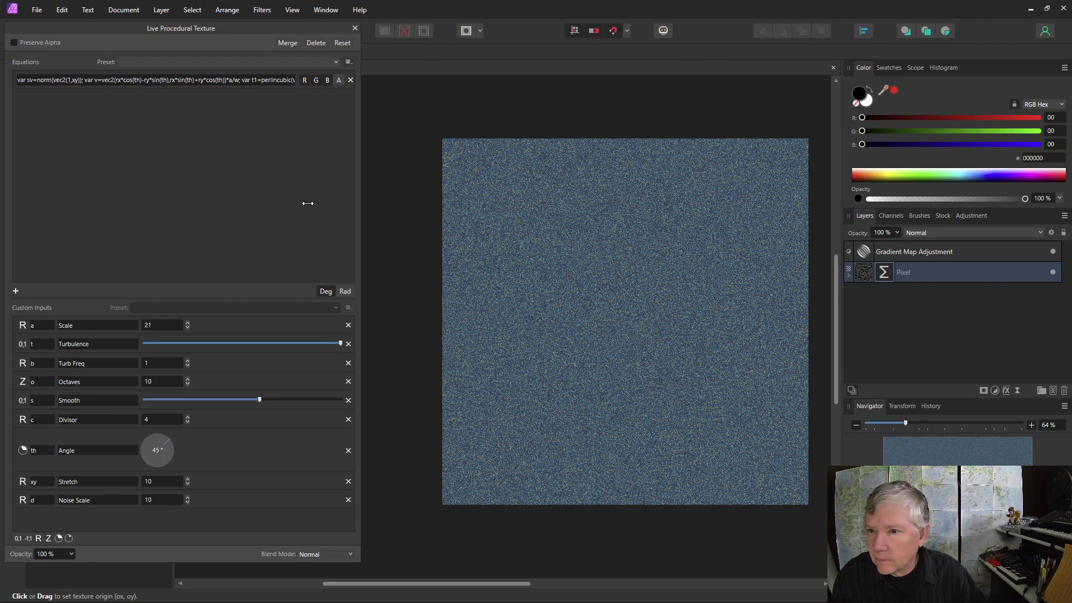
Step: Set the Noise Scale input to 9 and inspect the noise pattern on the canvas at different magnifications
left_click(187, 502)
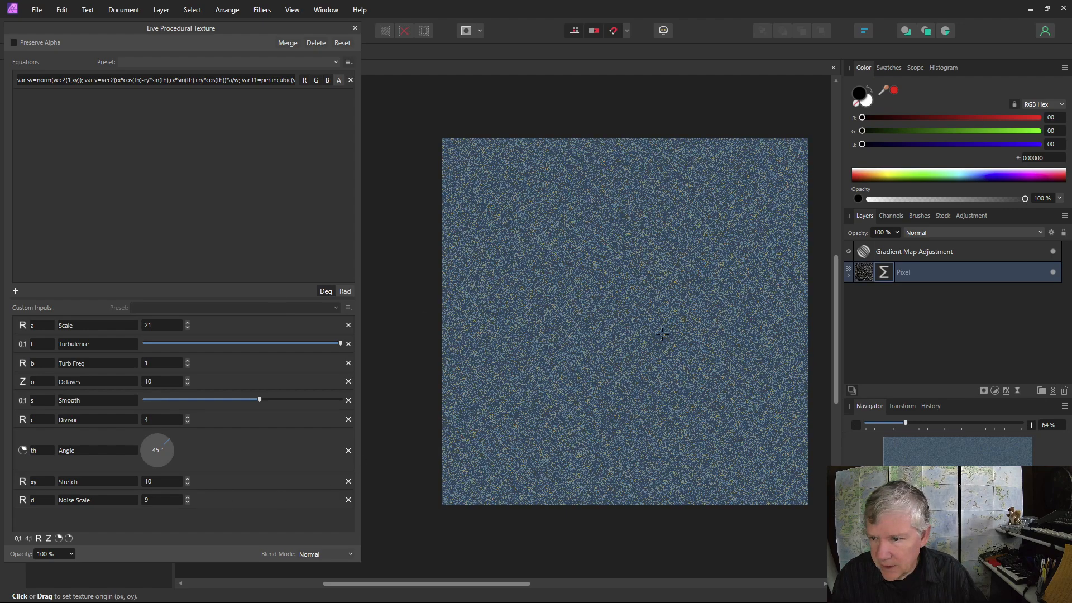
scroll(667, 313, "up", 5)
scroll(666, 313, "down", 6)
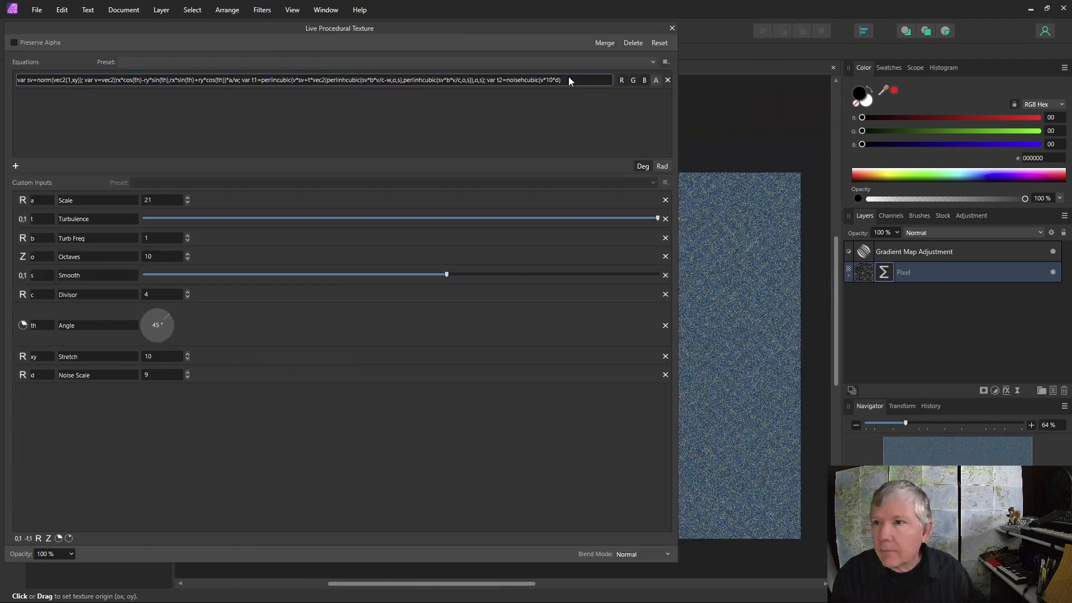
Step: Append a semicolon after the t2 term at the end of the equation
left_click(570, 80)
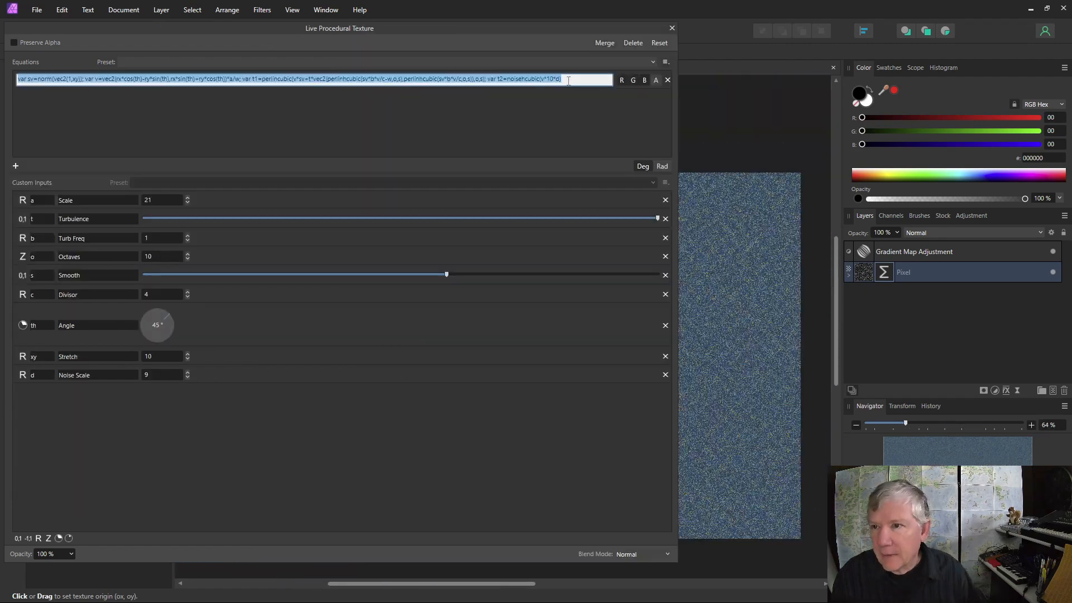
left_click(564, 85)
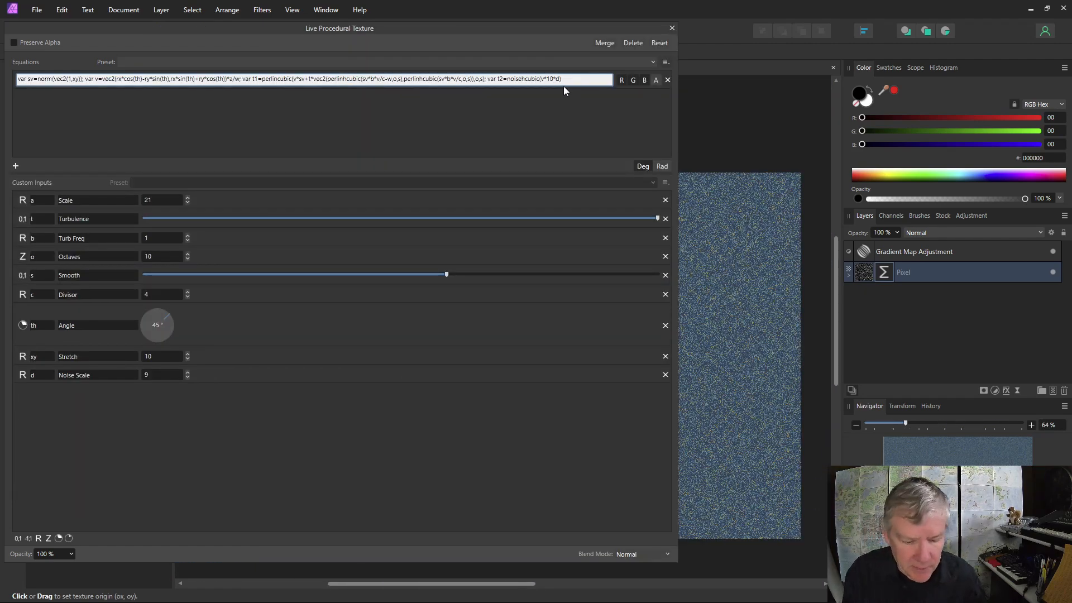
type(";")
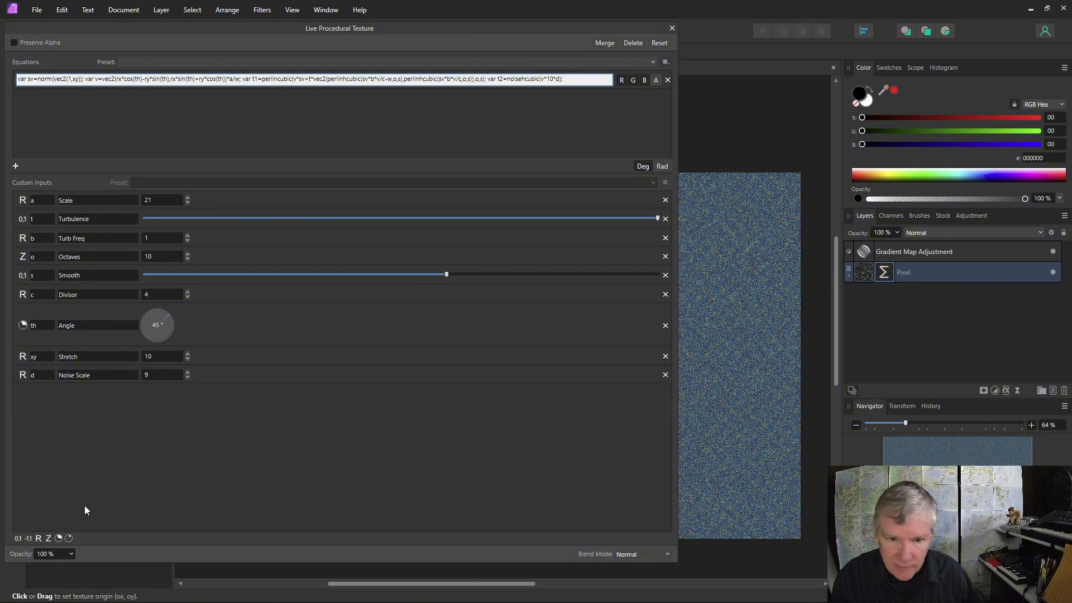
Step: Add a [0,1] range custom input named i and try to give it the description Fader
left_click(19, 537)
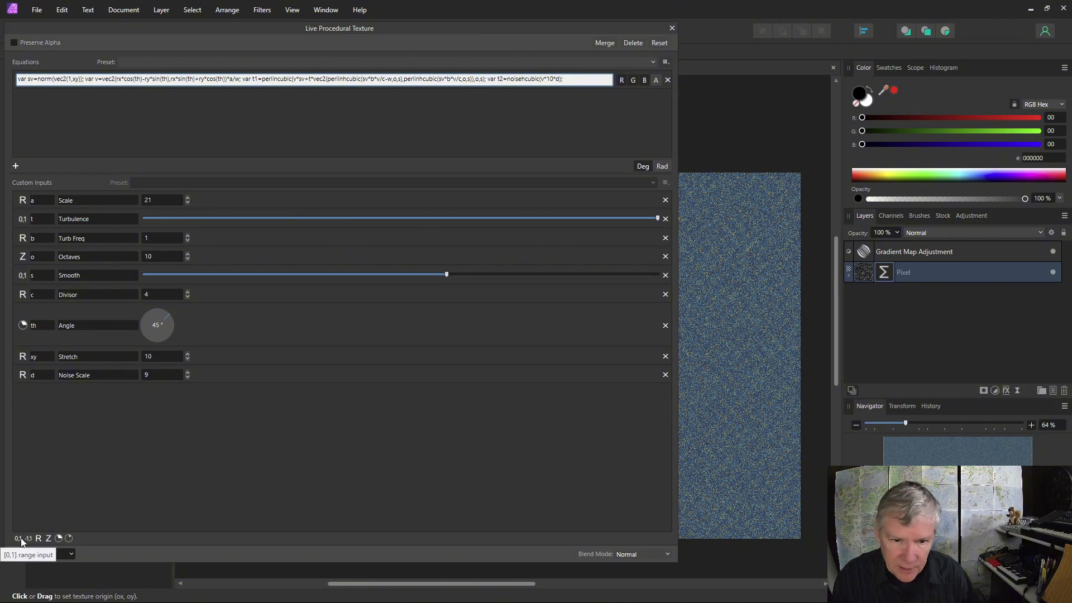
left_click(41, 395)
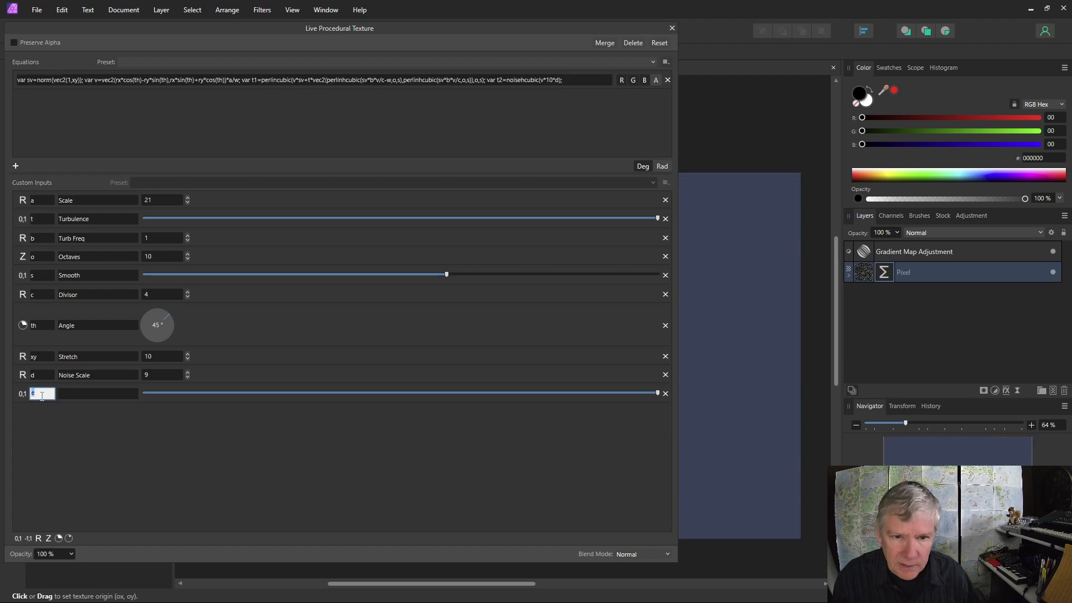
key("Return")
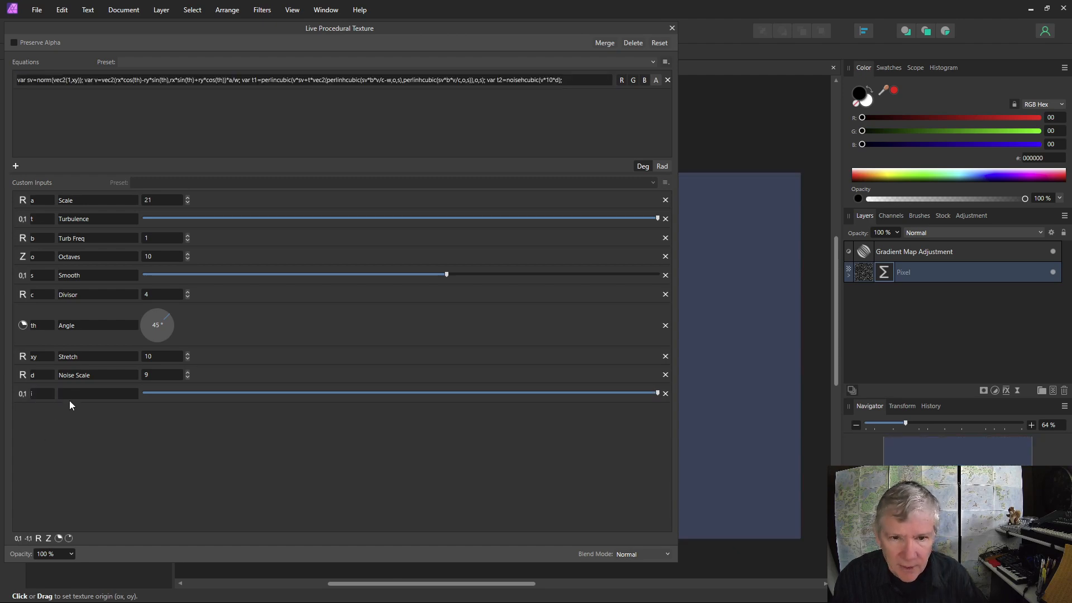
left_click(71, 395)
type("Fa")
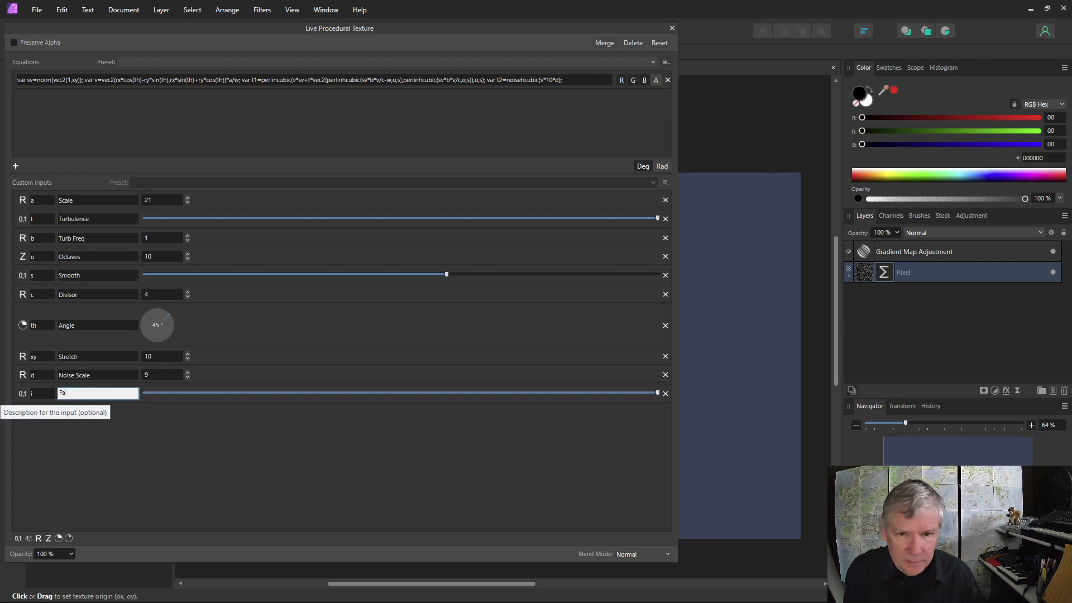
type("der")
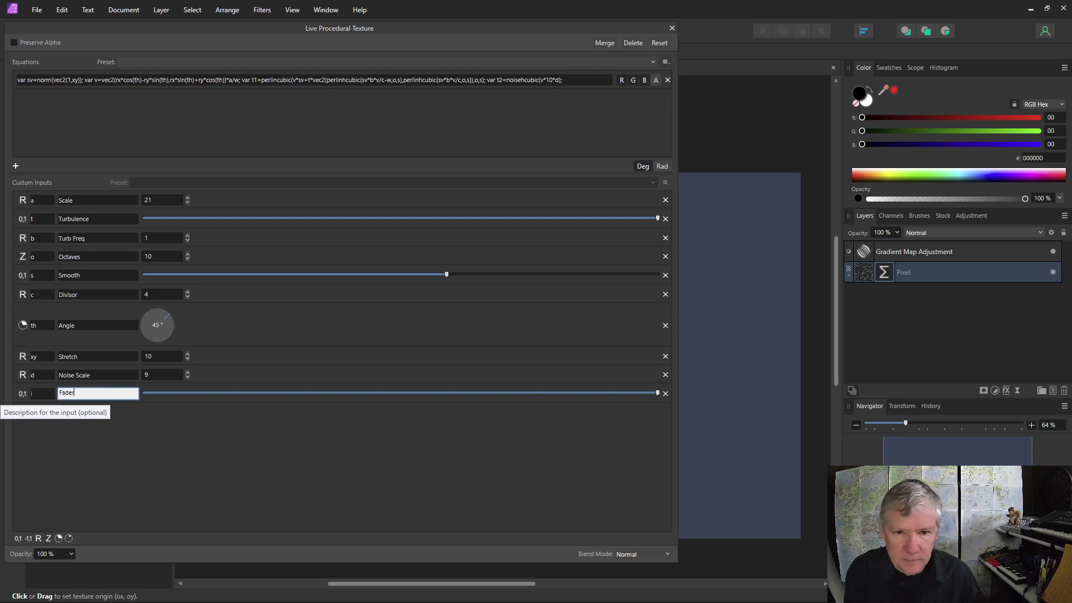
Step: Add a [-1,1] range custom input named of and a [0,1] range custom input named i2
left_click(29, 539)
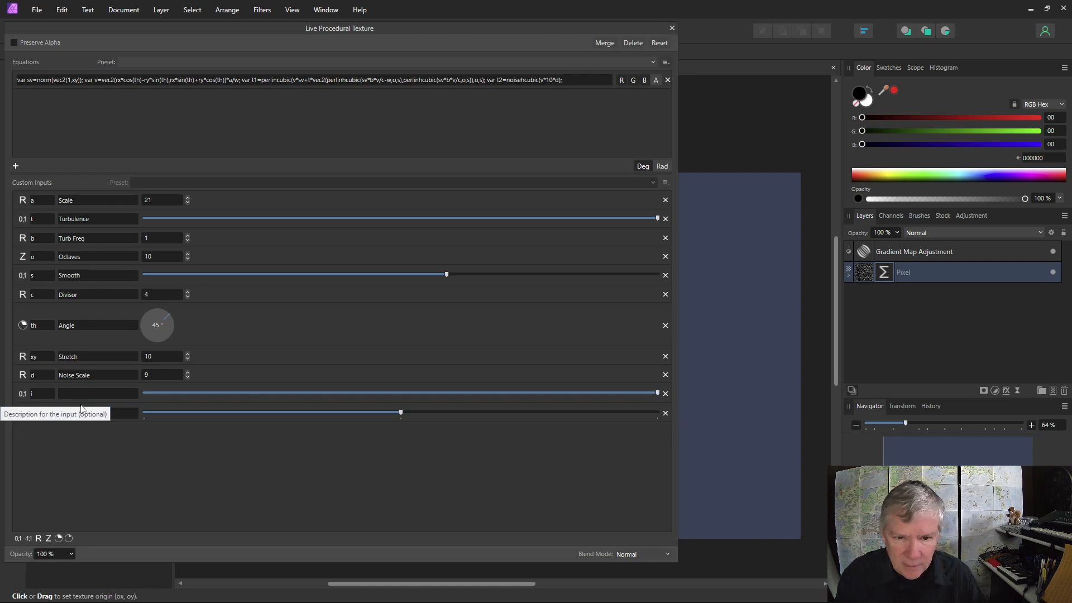
left_click(16, 537)
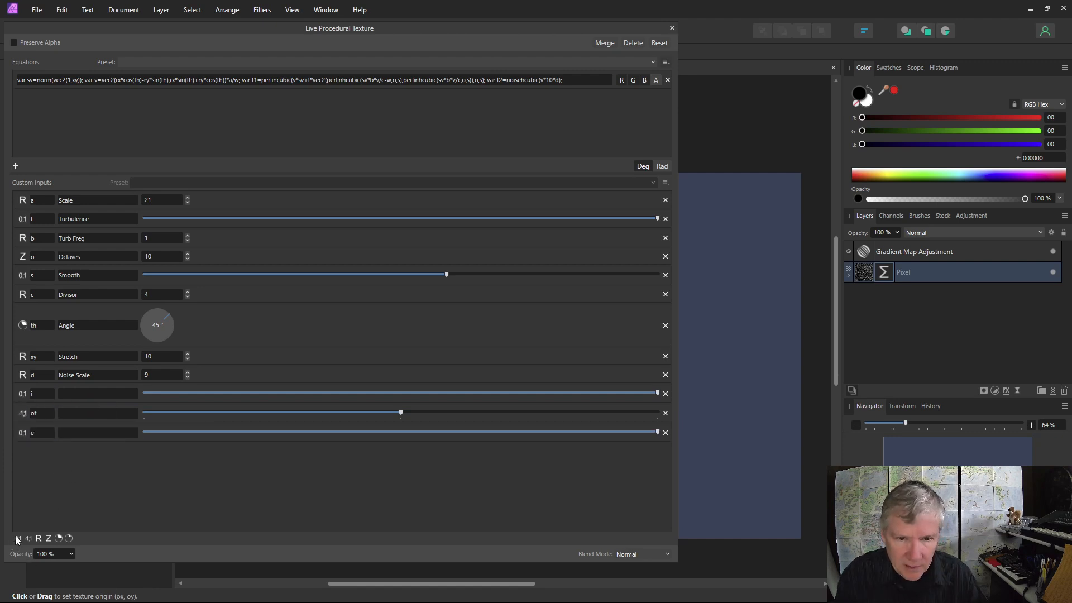
left_click(35, 434)
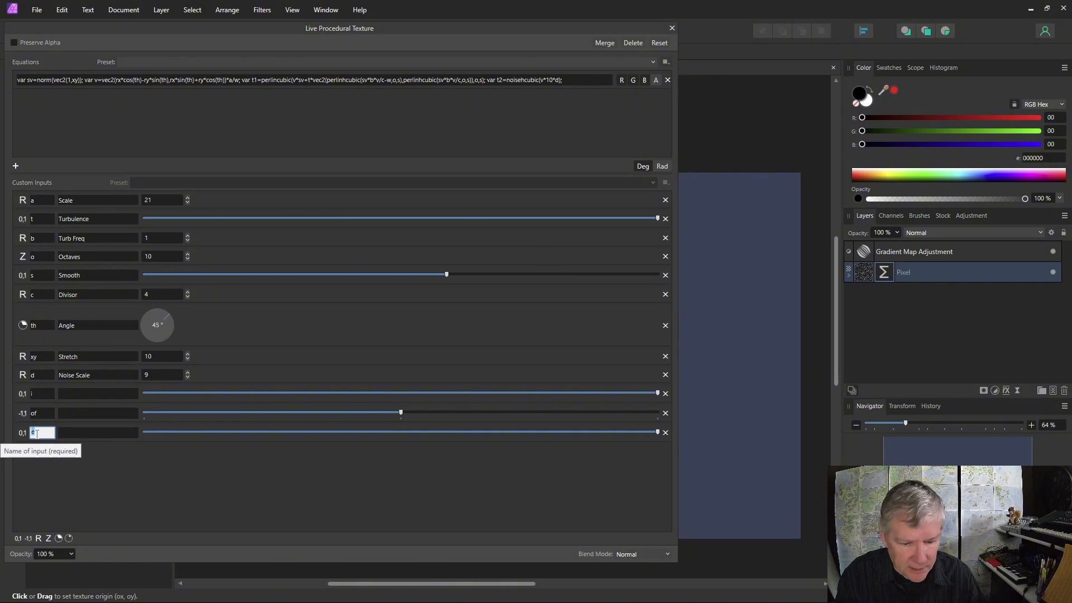
type("i2")
key("Return")
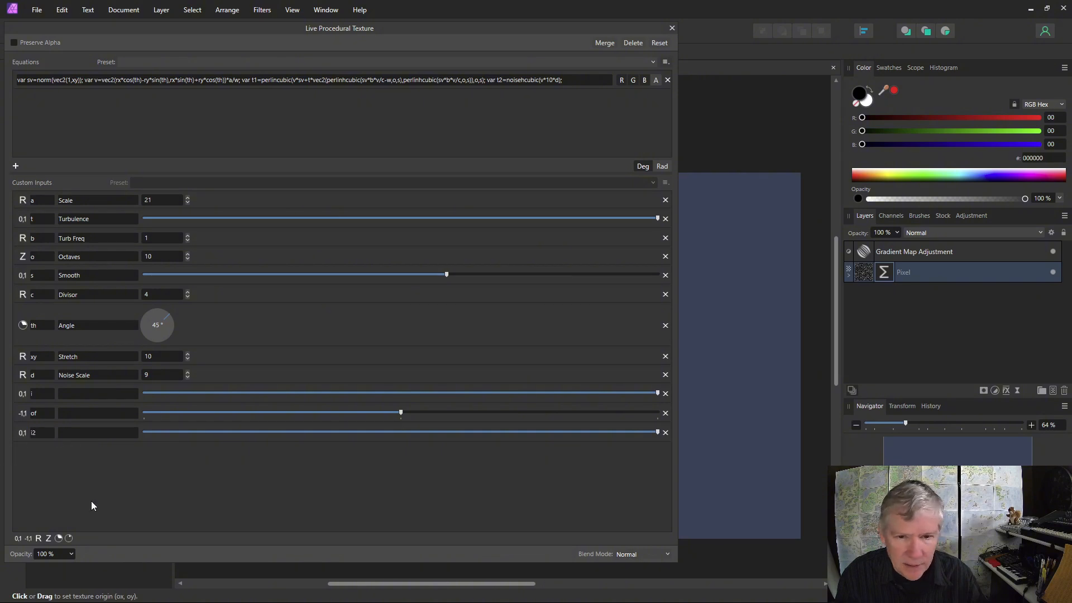
Step: Give the inputs i, of and i2 the descriptions Fader, Offset and Noise Fader
left_click(89, 394)
type("Fader")
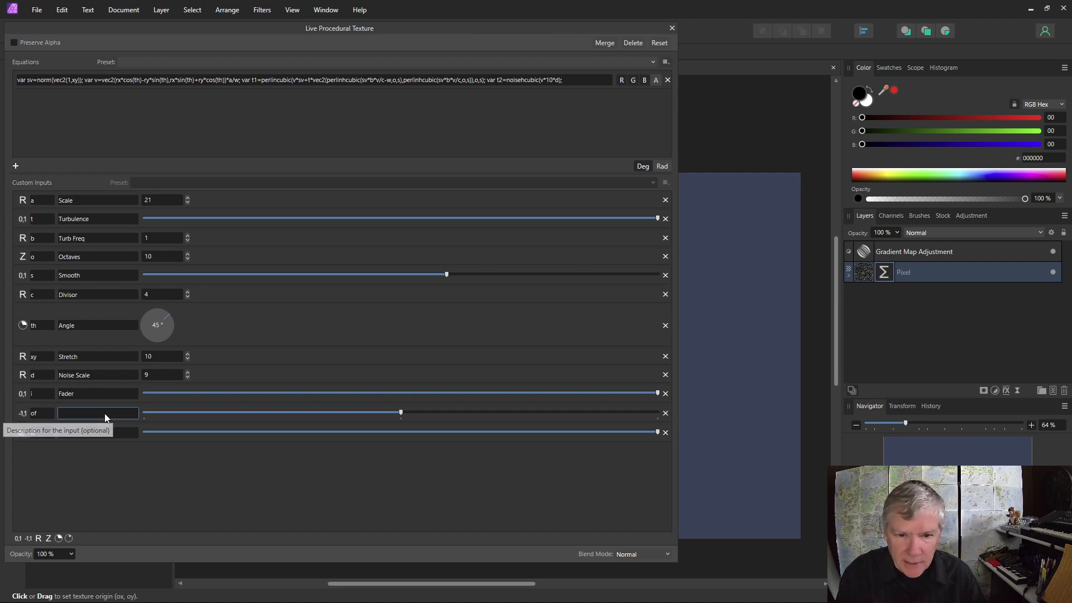
left_click(106, 414)
type("Offset")
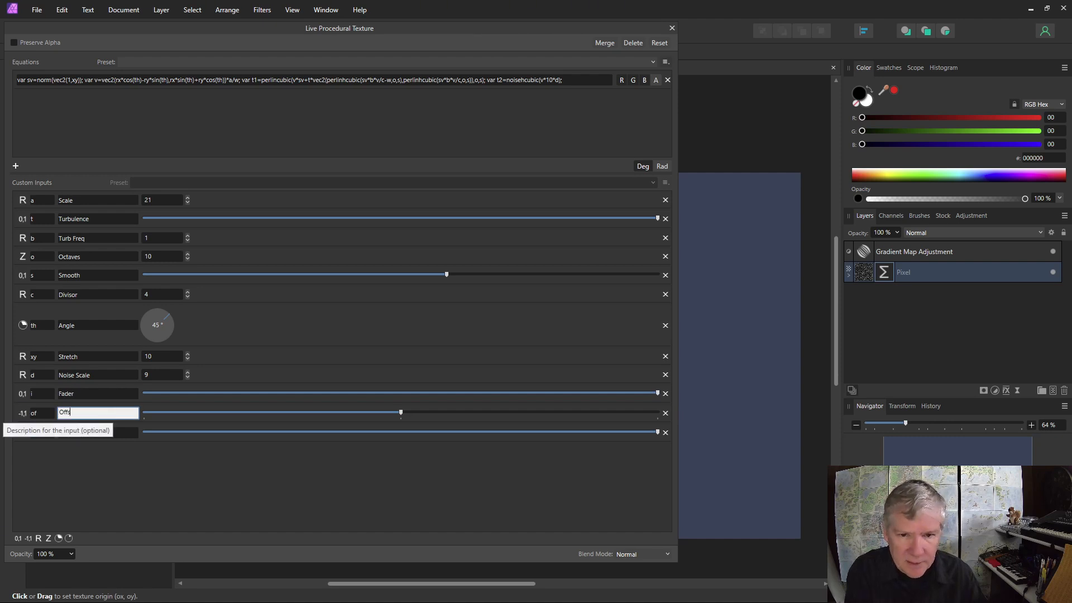
left_click(111, 437)
left_click(110, 434)
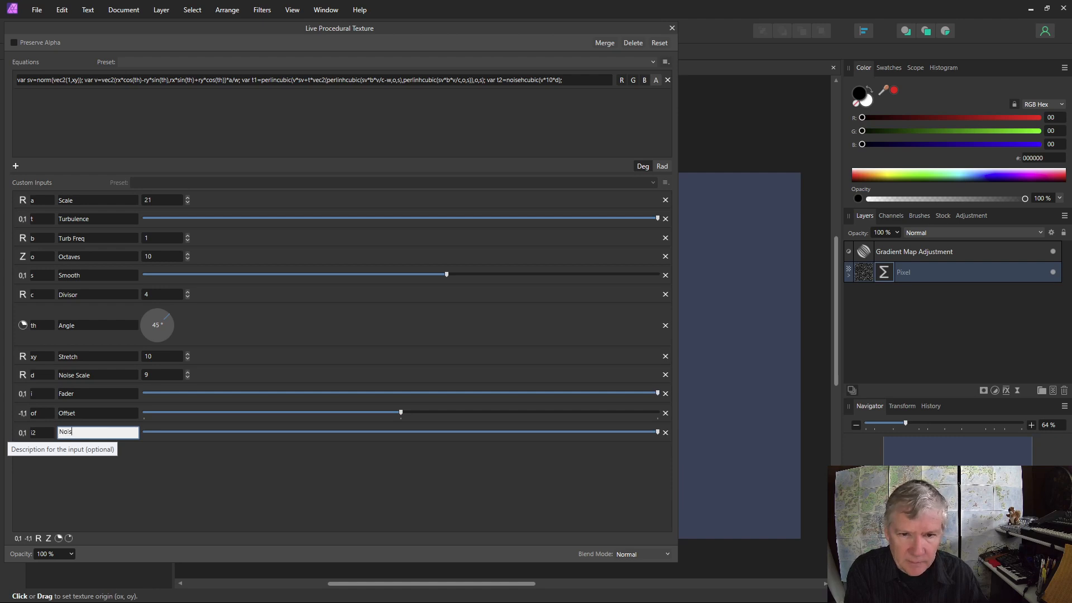
type("Noise Fader")
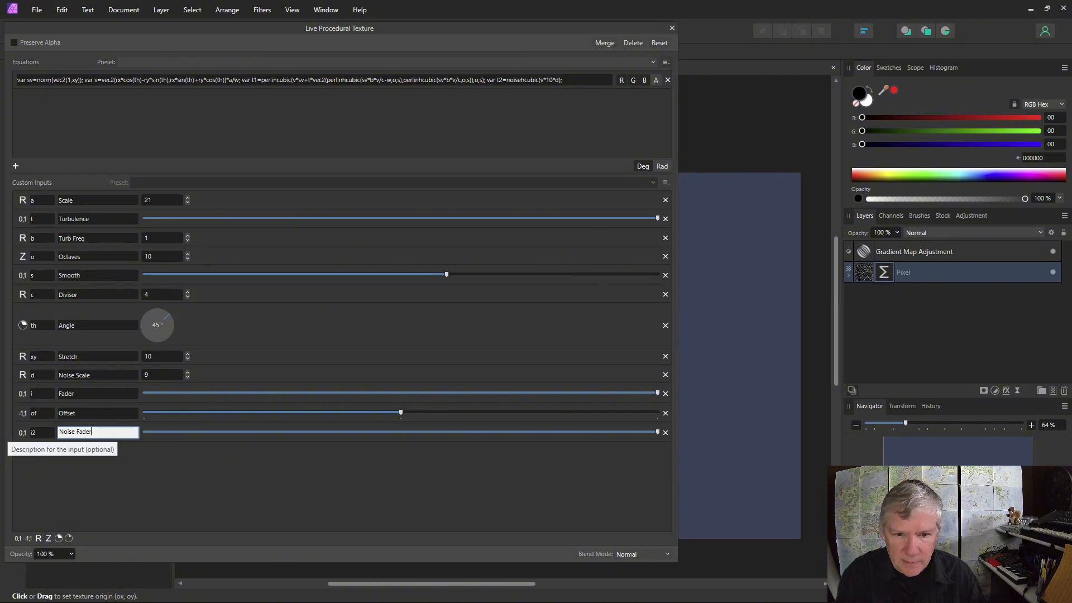
key("Return")
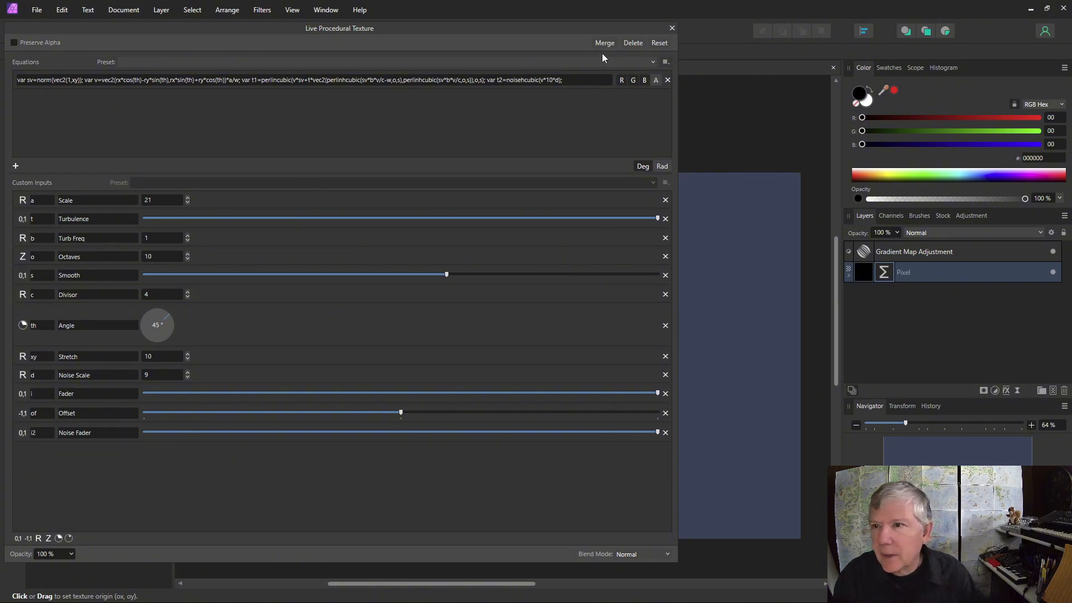
Step: Append the output expression t1*i+t2*i2+of to the end of the equation and apply it
left_click(577, 80)
left_click(576, 79)
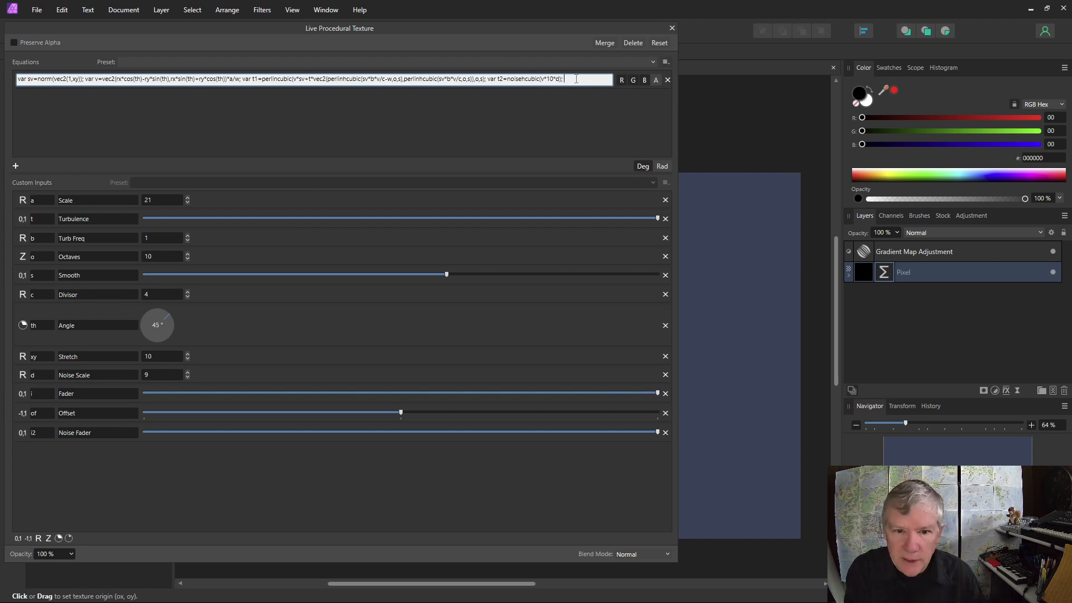
type("t1")
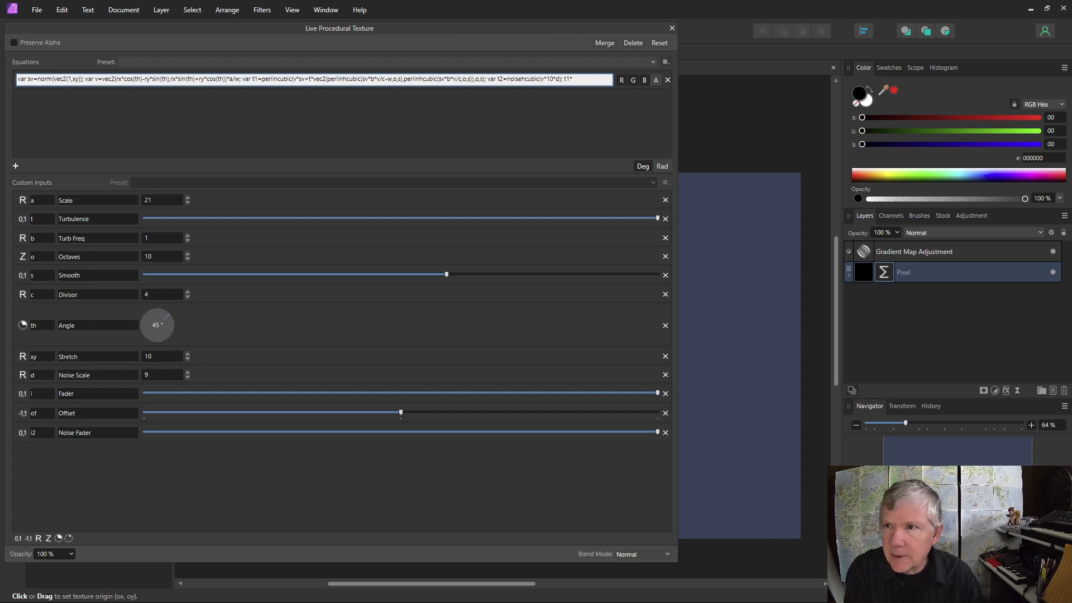
type("*i+")
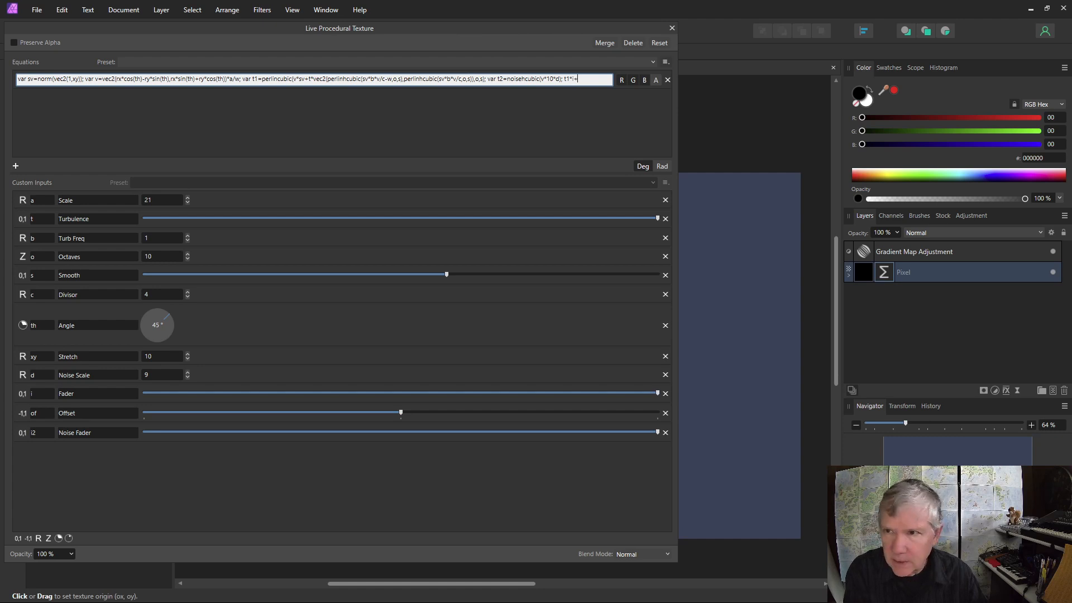
type("t2")
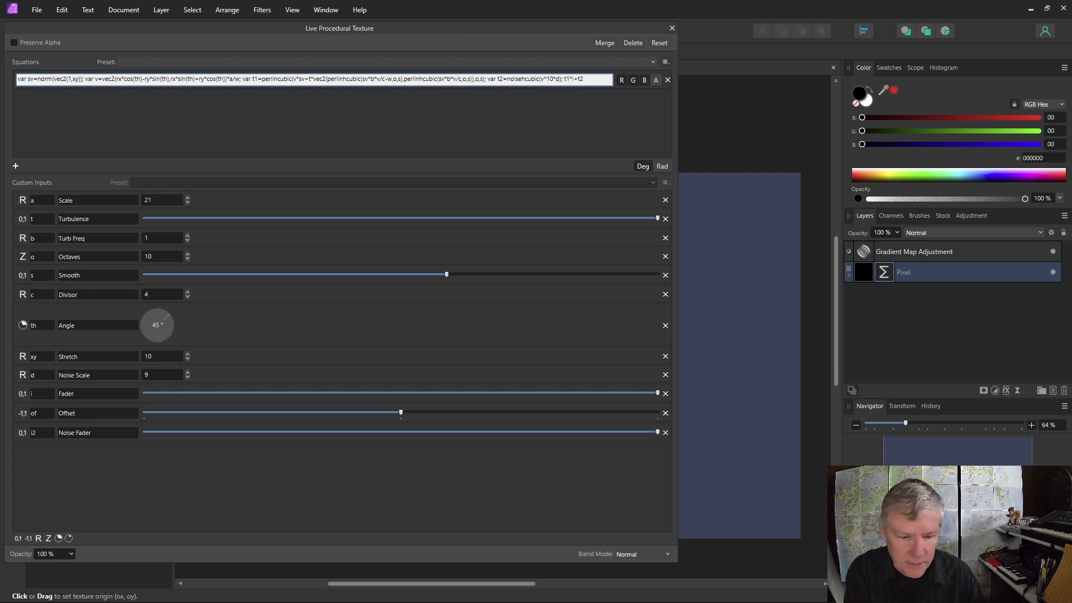
type("*i2")
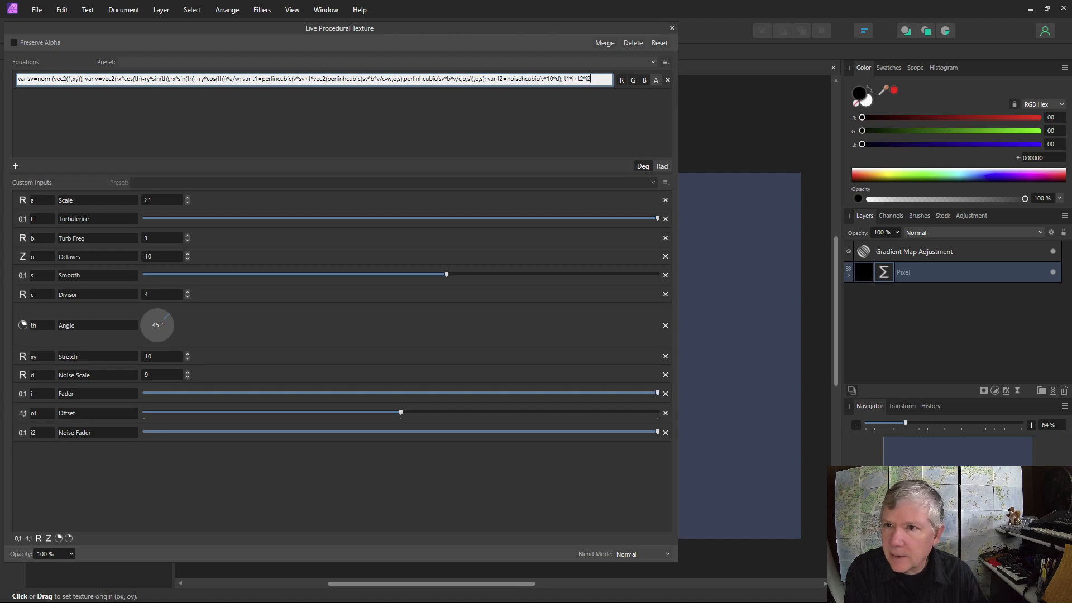
type("+of")
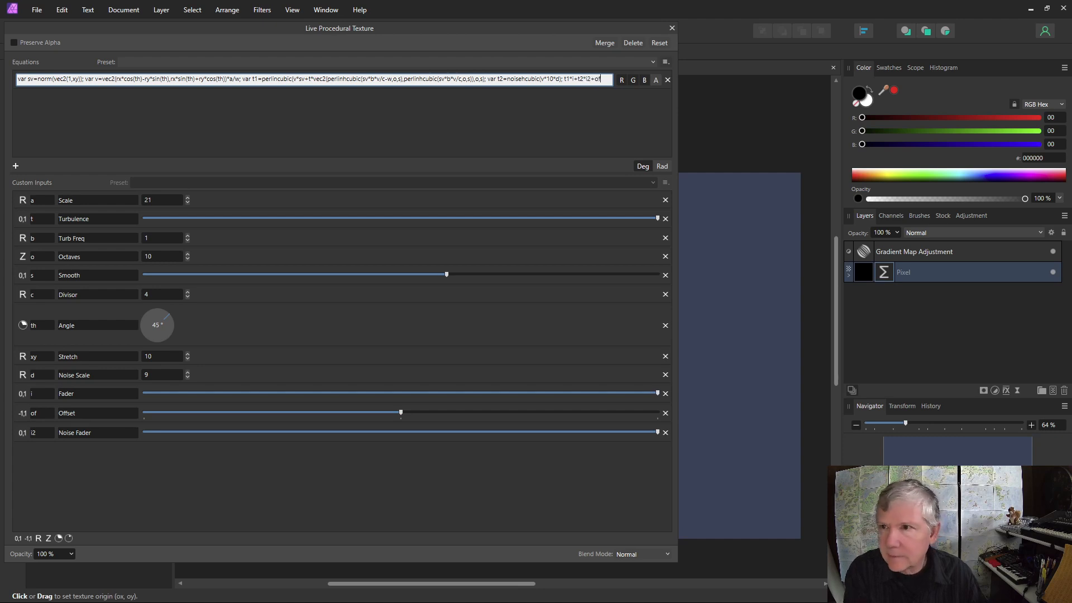
key("Return")
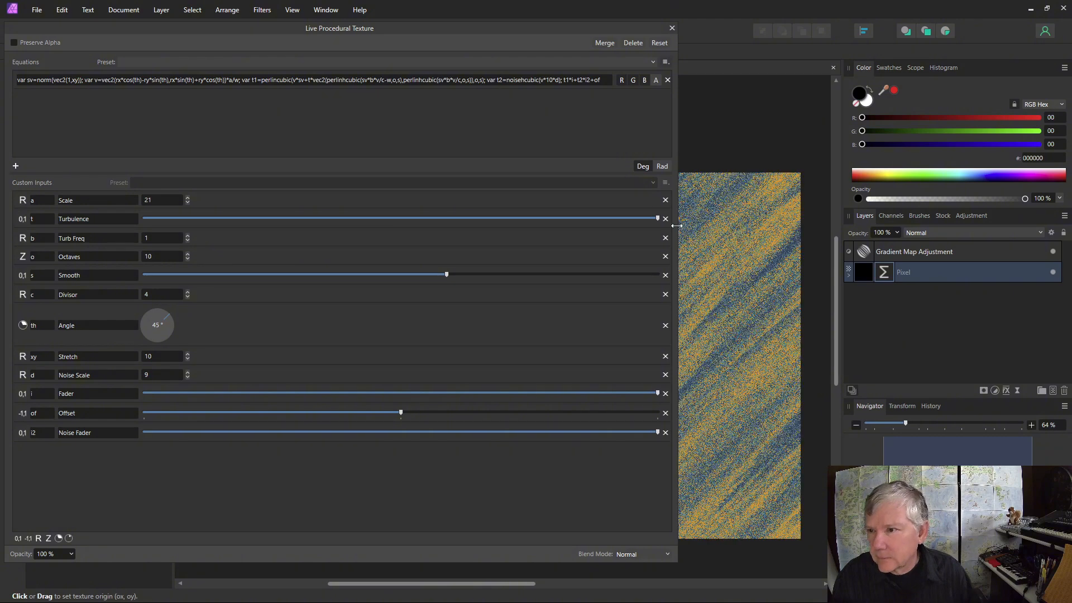
Step: Narrow the texture dialog to uncover the canvas and lower the Noise Fader to its minimum
left_click_drag(677, 225, 411, 225)
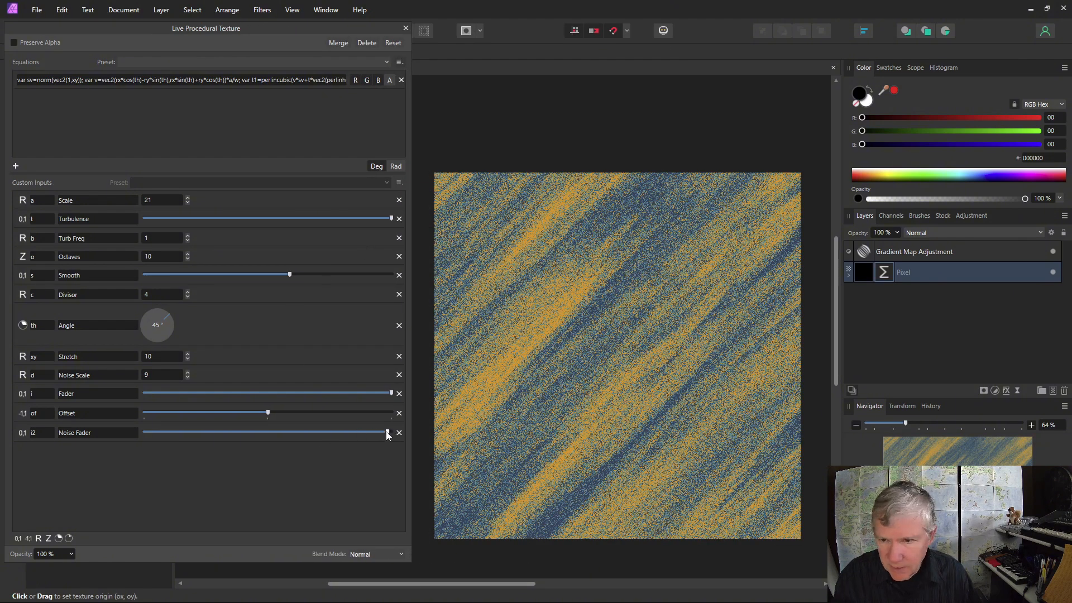
left_click_drag(390, 433, 36, 439)
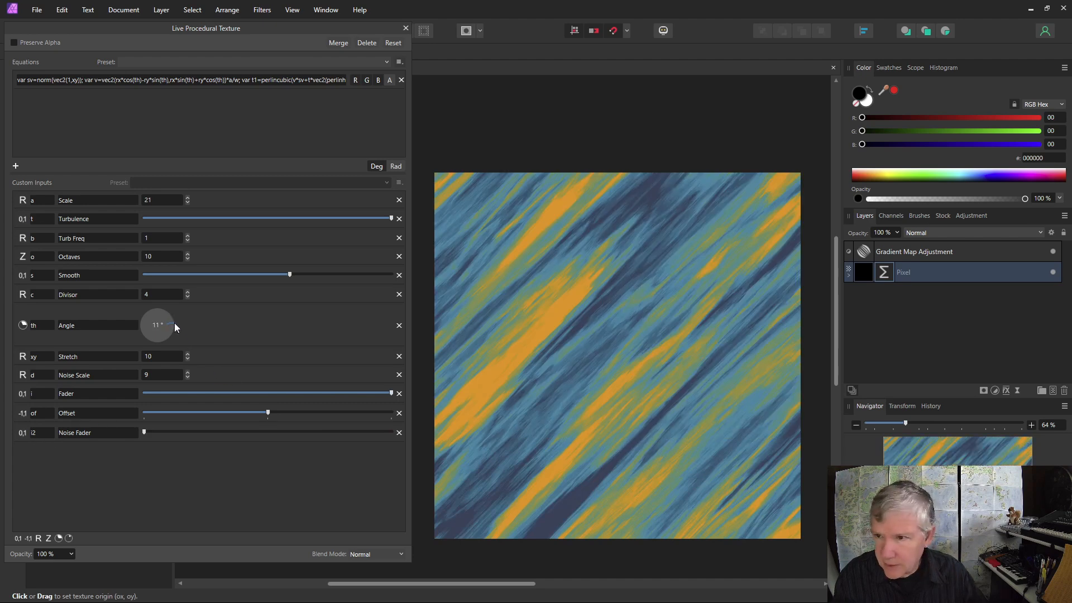
Step: Rotate the texture to an Angle of 30° and reduce its Stretch to 6
mouse_move(174, 327)
left_mouse_down()
mouse_move(171, 316)
mouse_move(179, 323)
left_mouse_up()
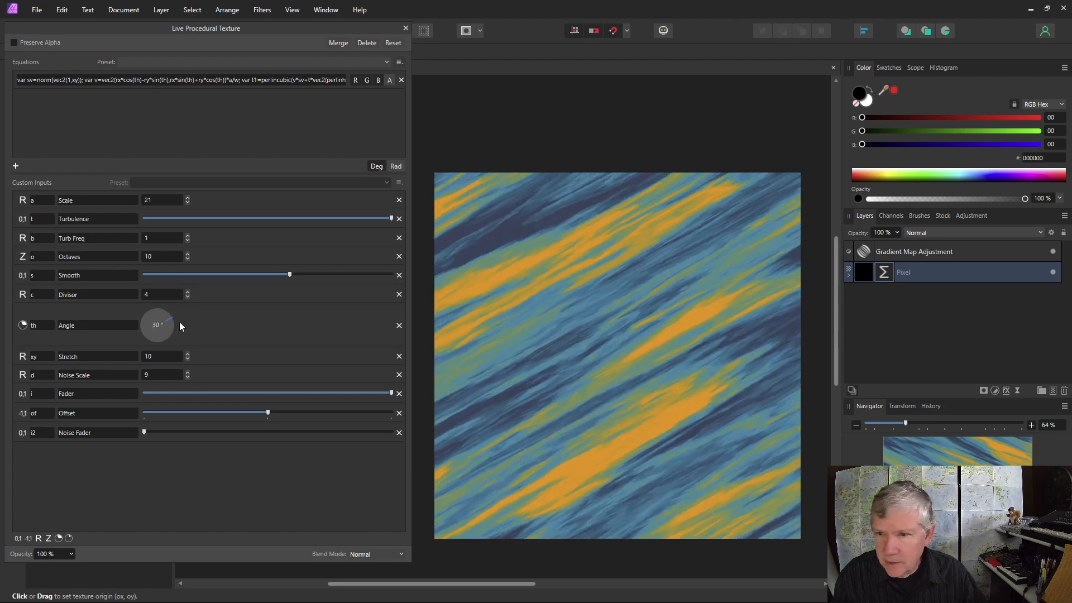
left_click(187, 359)
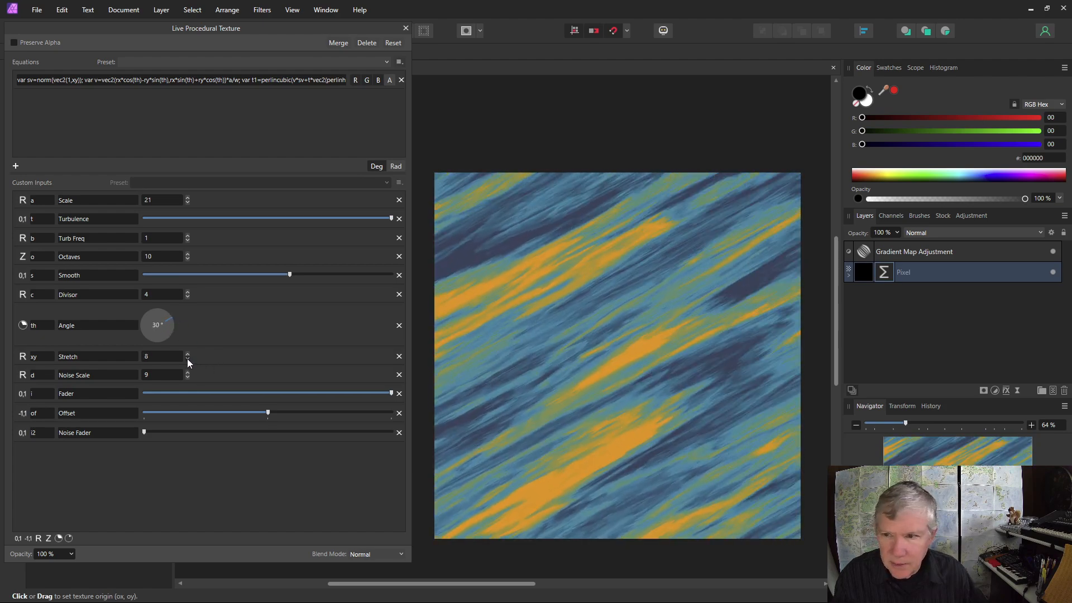
left_click(188, 360)
left_click(187, 360)
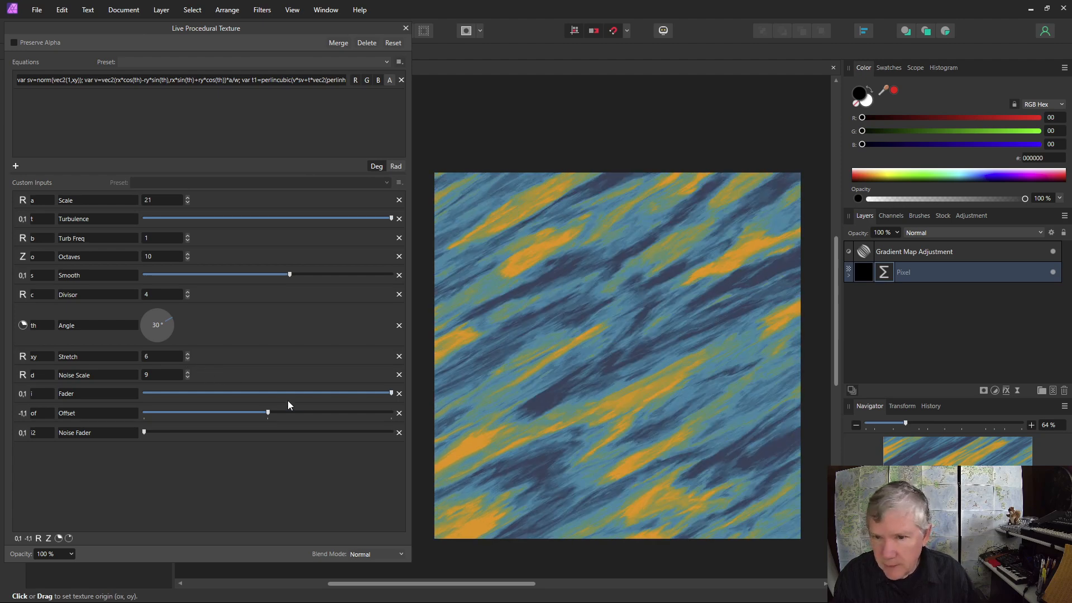
Step: Try out the Fader and Offset inputs, returning the Fader to its maximum and the Offset to its midpoint
mouse_move(391, 393)
left_mouse_down()
mouse_move(241, 383)
mouse_move(395, 400)
left_mouse_up()
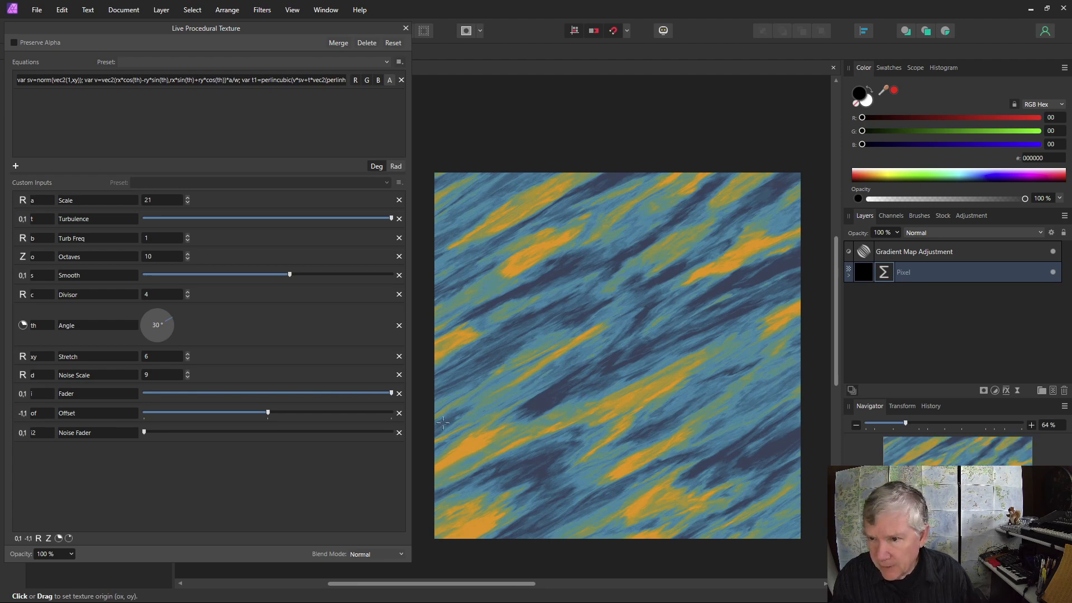
left_click_drag(391, 392, 379, 392)
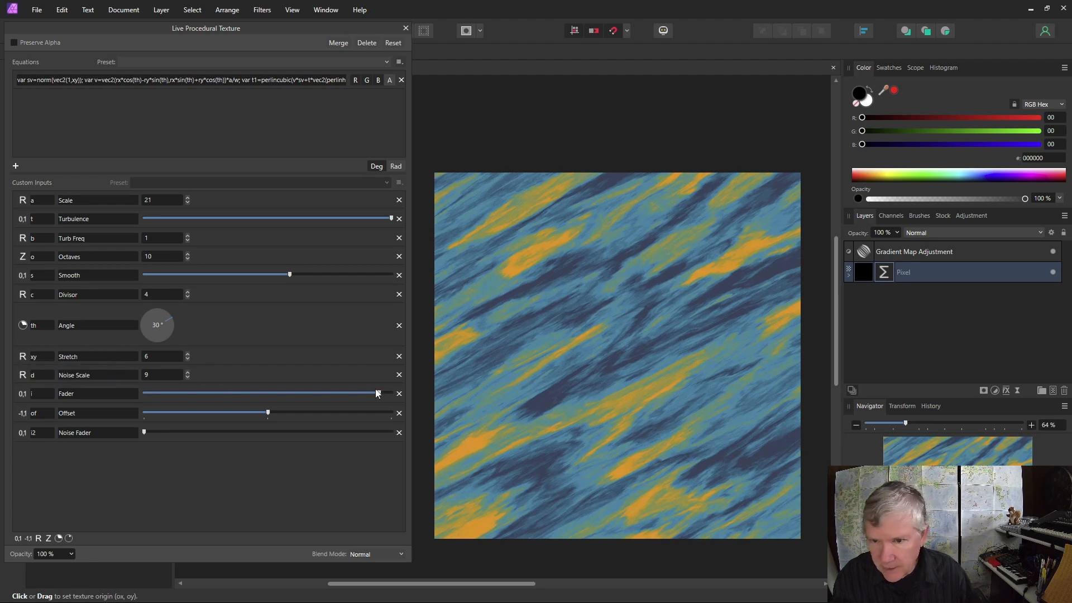
left_click_drag(381, 393, 414, 397)
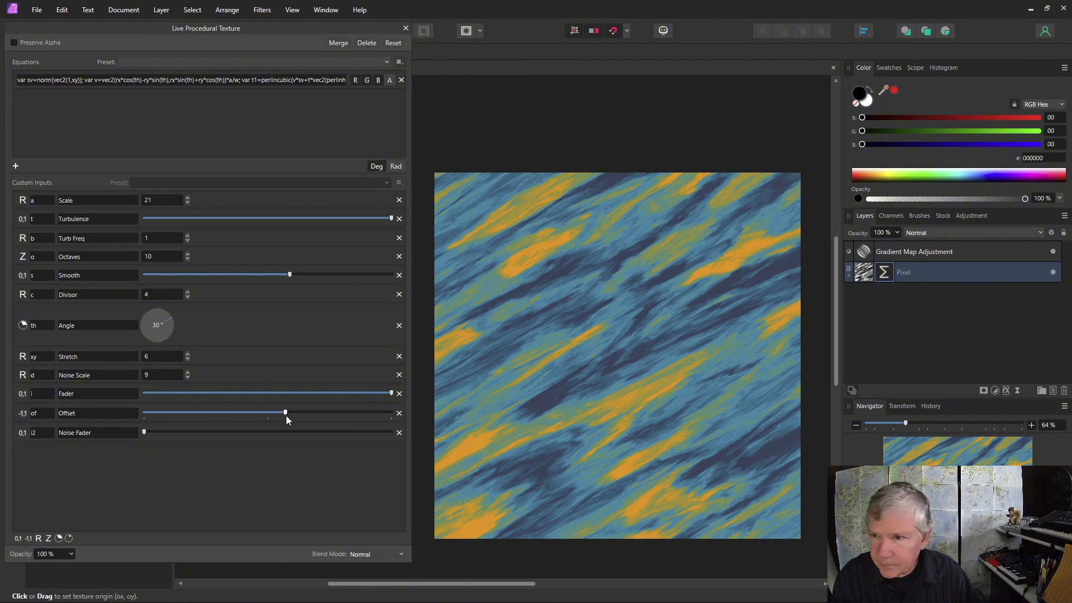
mouse_move(286, 415)
left_mouse_down()
mouse_move(307, 417)
mouse_move(223, 415)
mouse_move(269, 418)
left_mouse_up()
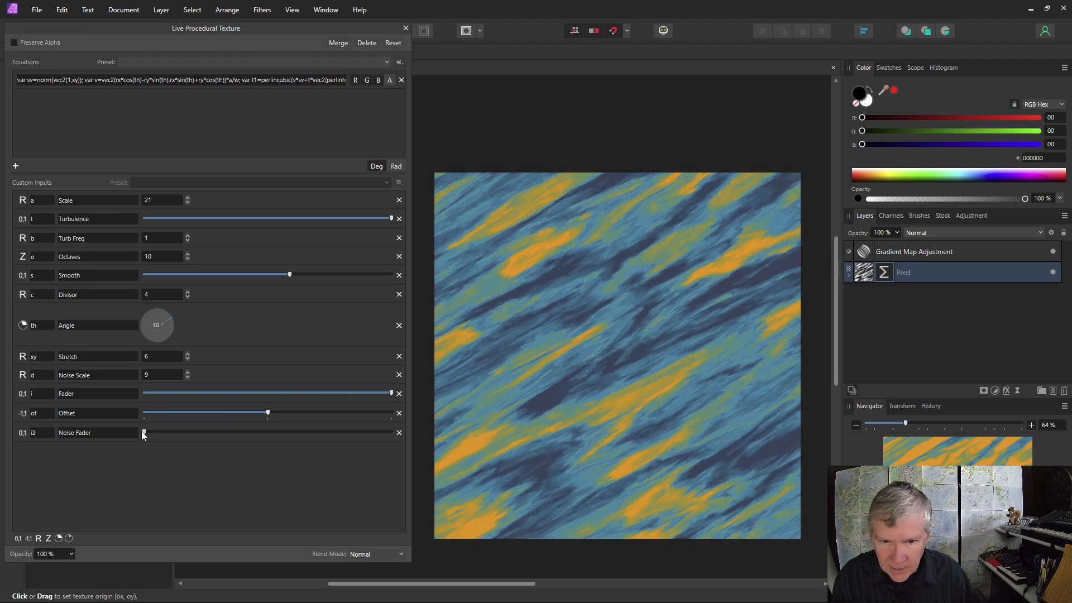
Step: Raise the Noise Fader to about 30% of its range to blend grainy noise into the texture
left_click_drag(144, 432, 224, 433)
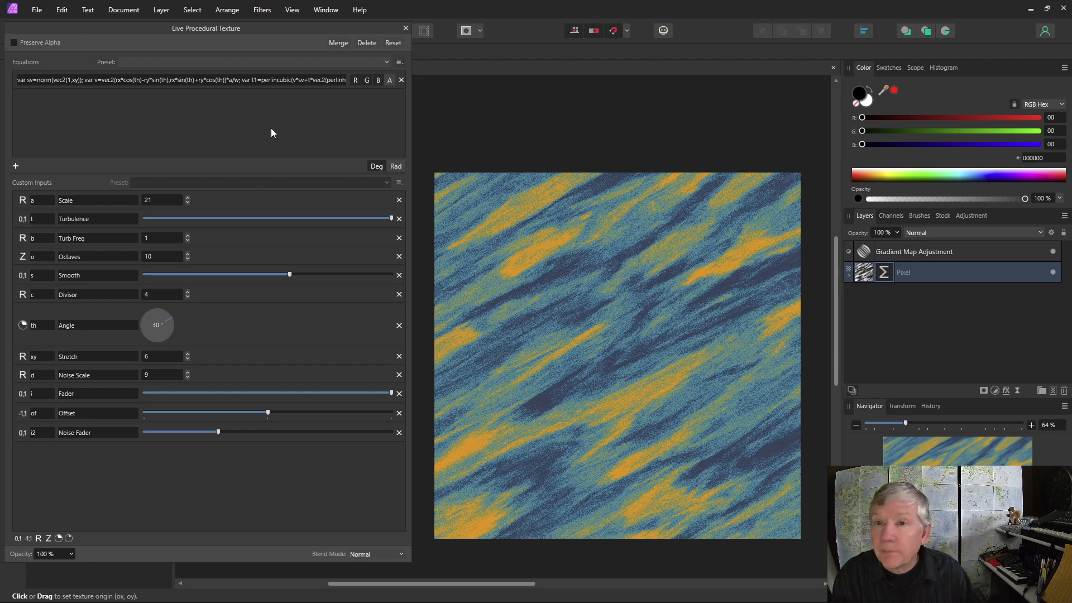
Step: Create an equation preset named "Complex Grad" in the Gradients category
left_click(400, 61)
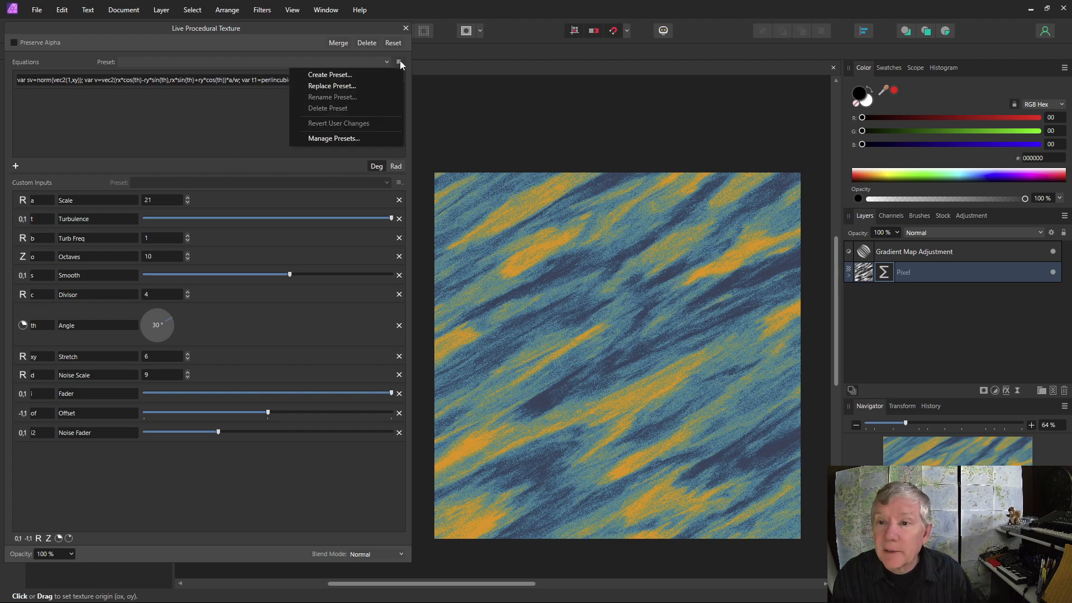
left_click(364, 71)
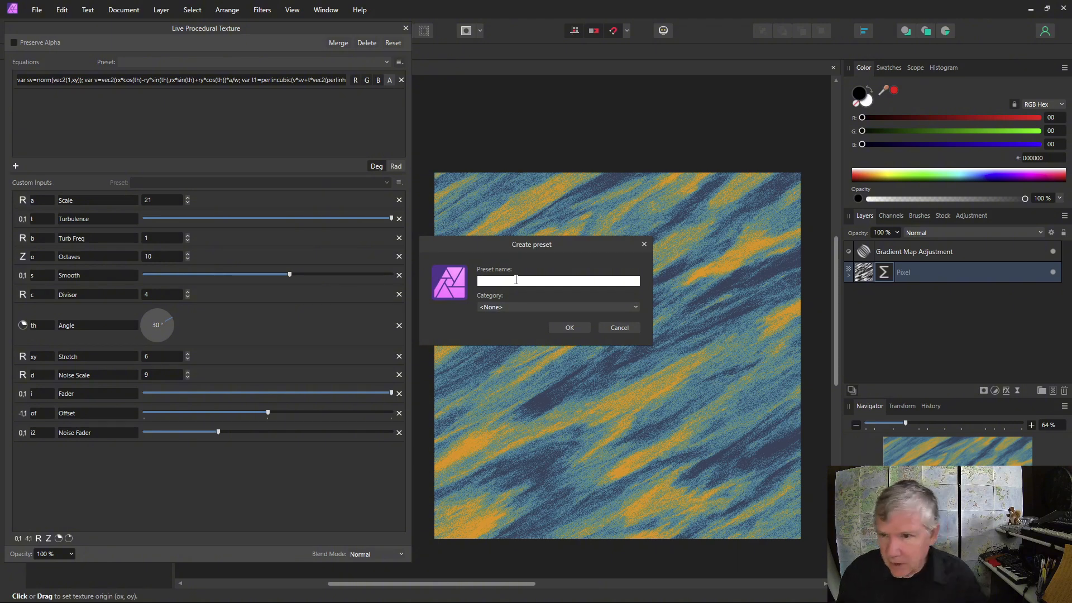
left_click(511, 307)
scroll(527, 363, "down", 1)
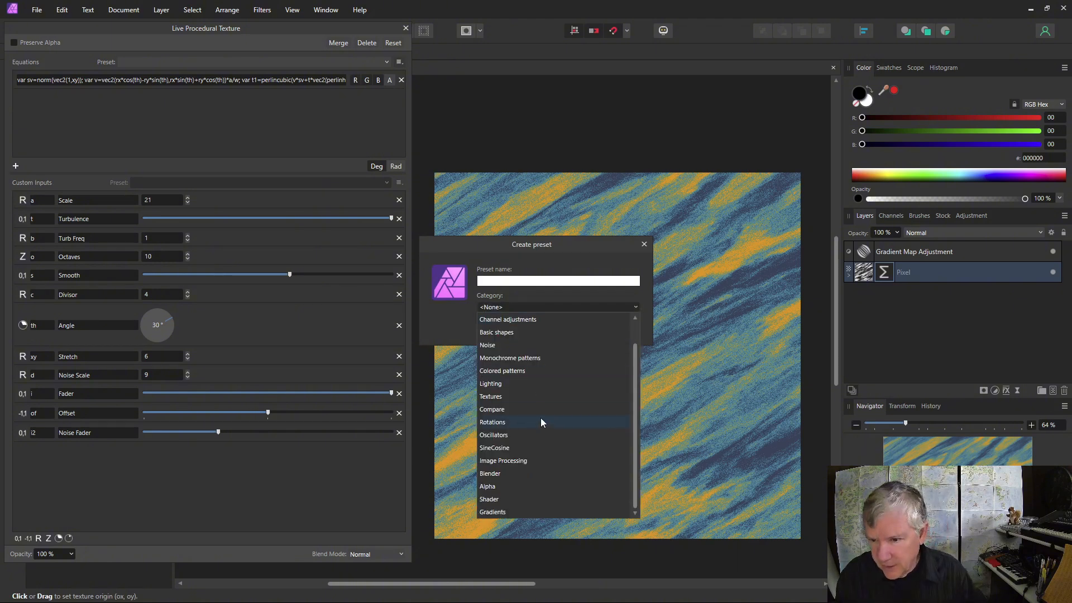
left_click(498, 513)
left_click(508, 282)
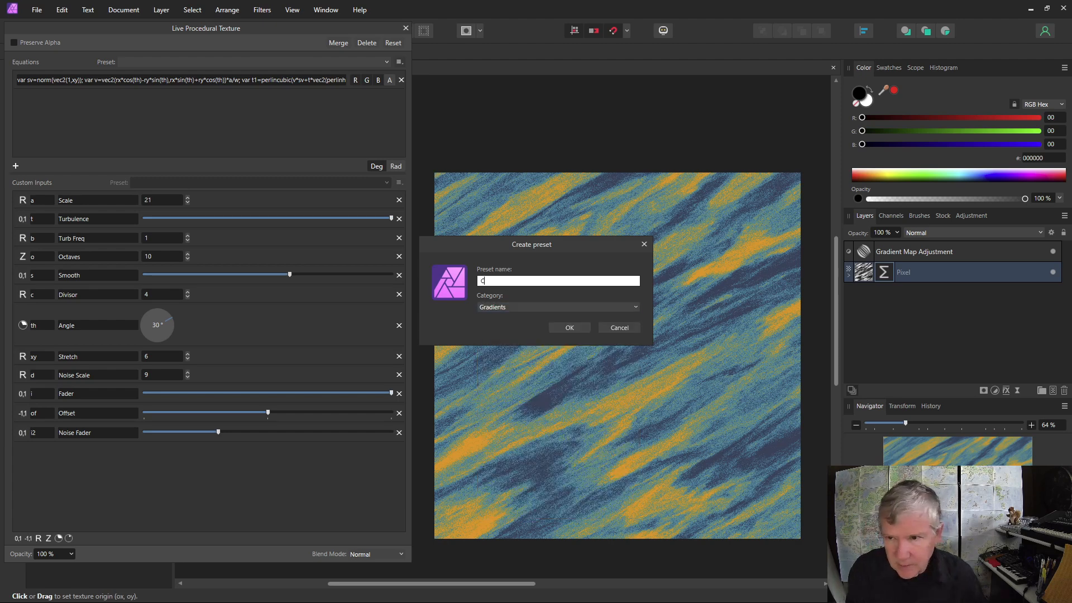
type("Complex")
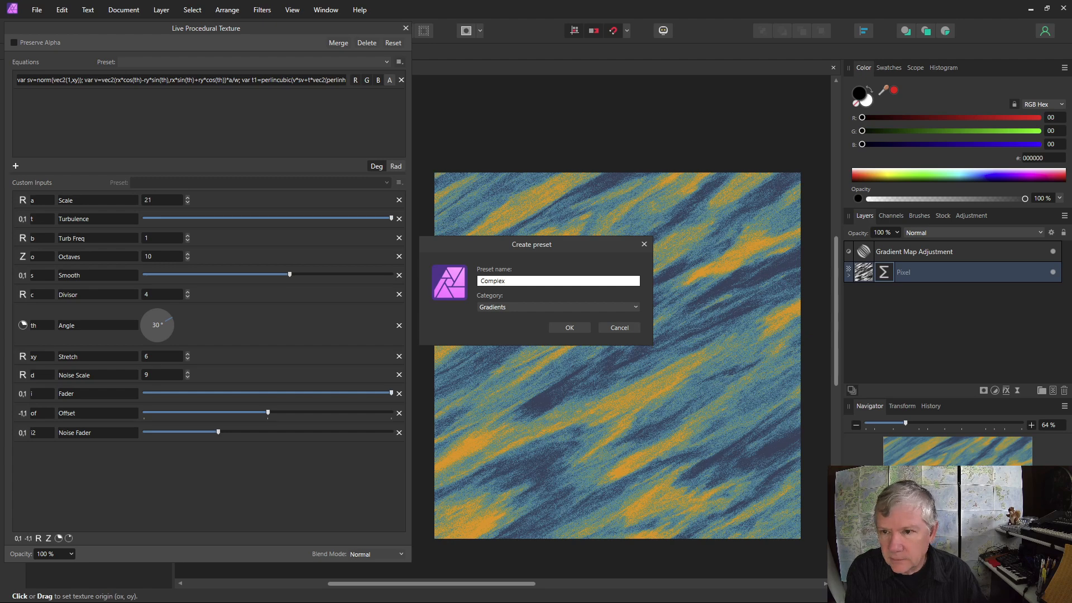
type(" Grad")
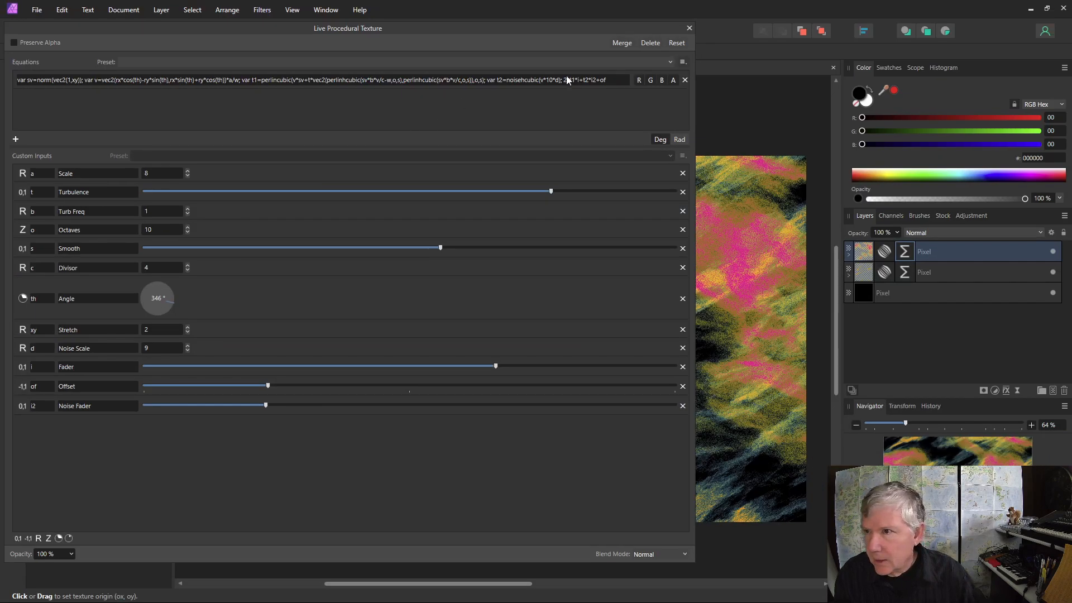
Step: Narrow the texture dialog of the top pixel layer to uncover the whole canvas
left_click_drag(694, 115, 407, 122)
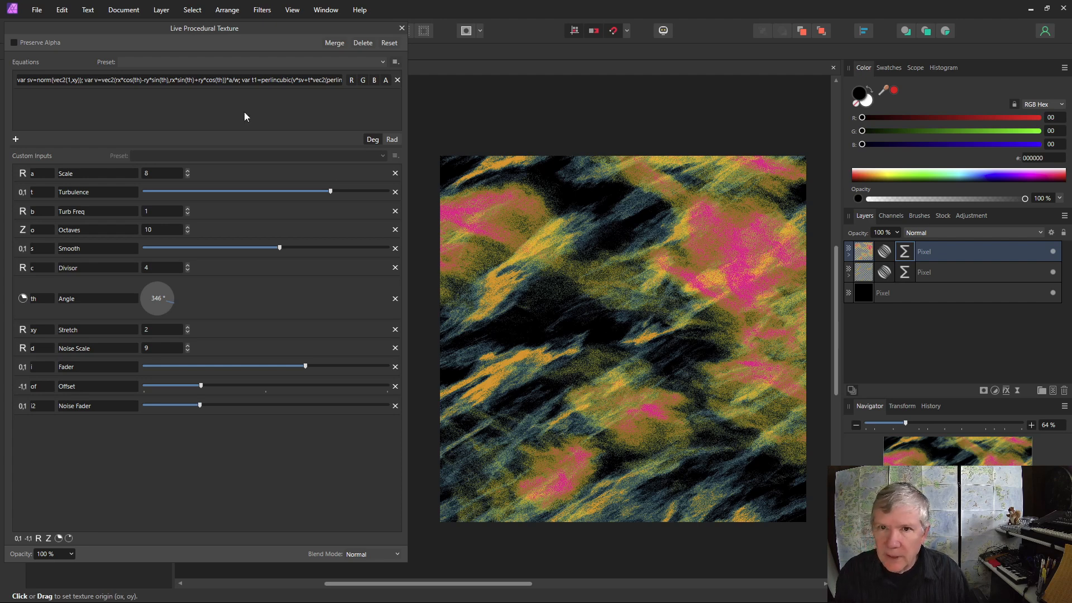
left_click(36, 10)
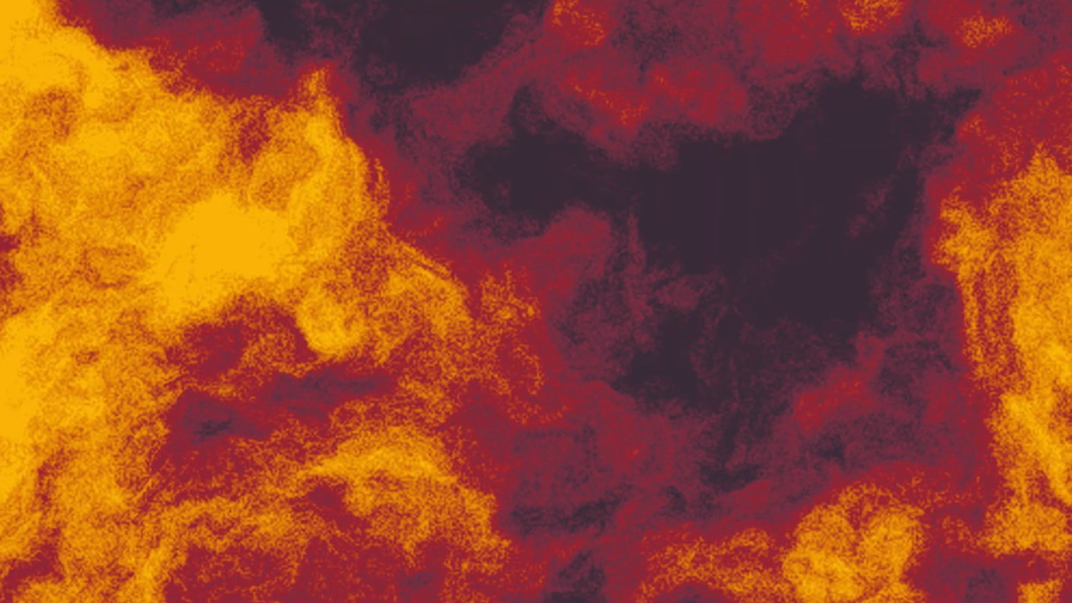